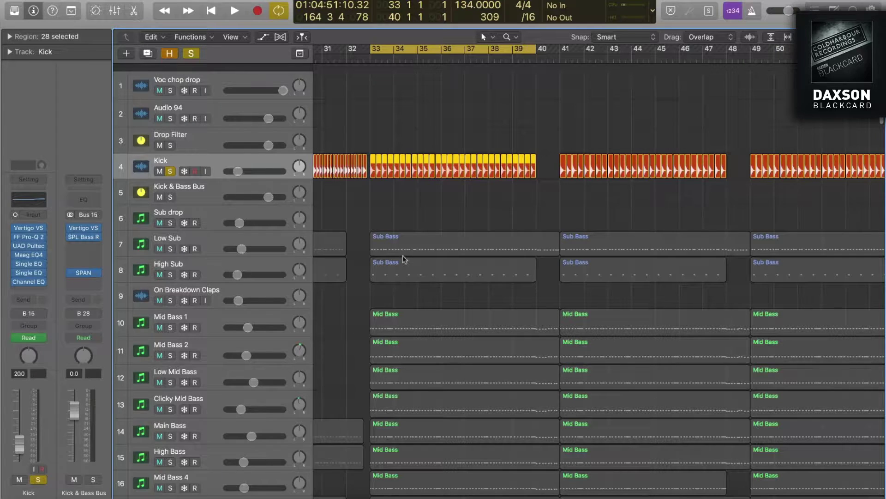
Play the soloed Kick track in the bar 33 cycle range, pausing and resuming the playback
scroll(403, 256, down, 1)
key(space)
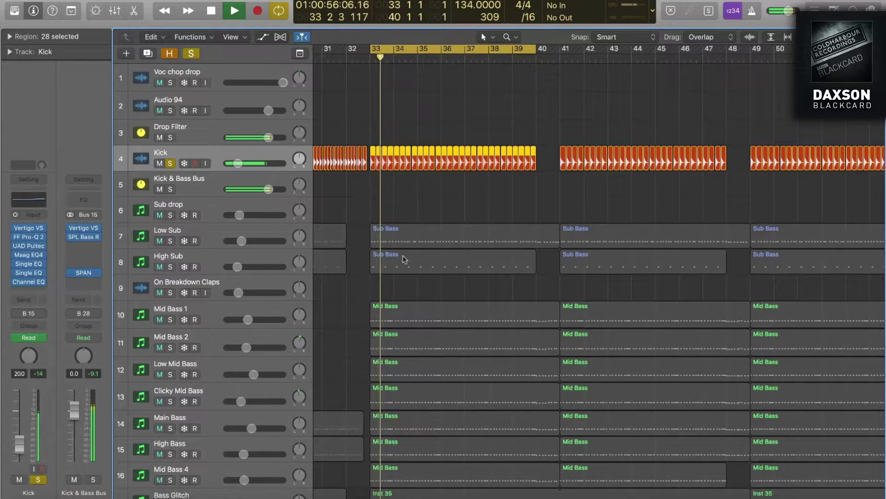
key(space)
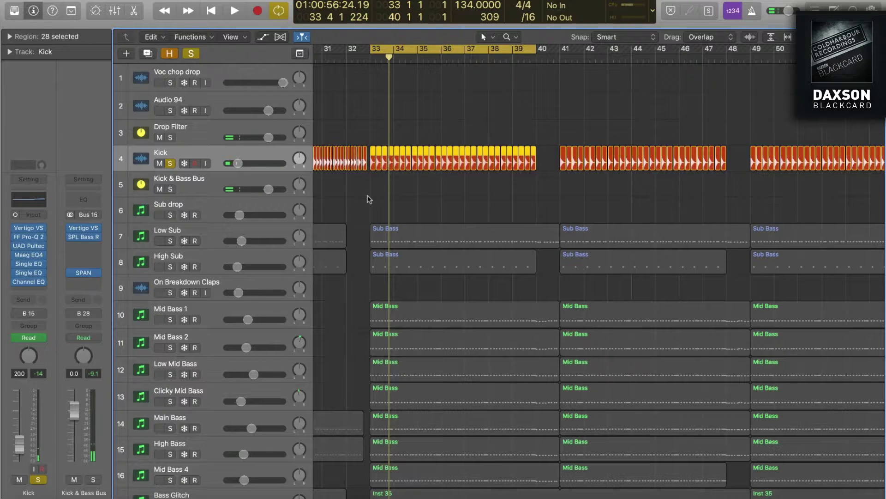
key(space)
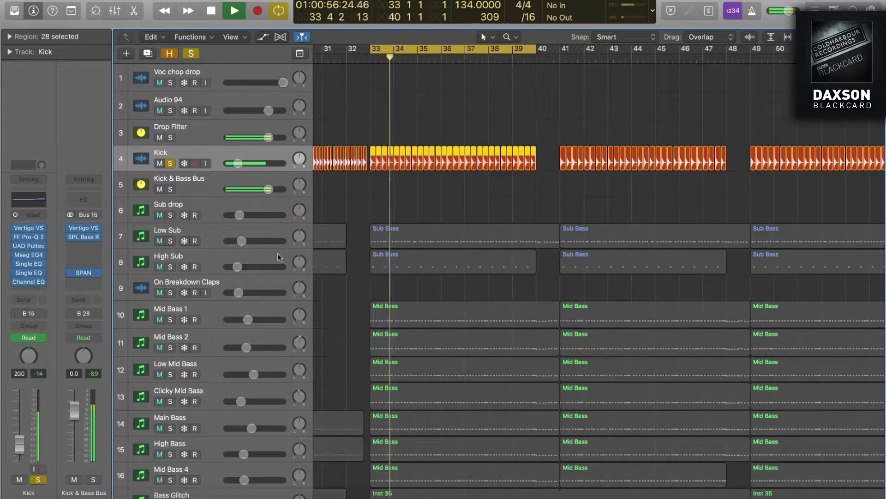
Solo only the Low Sub track and examine the notes of its Sub Bass region at bar 33
click(170, 240)
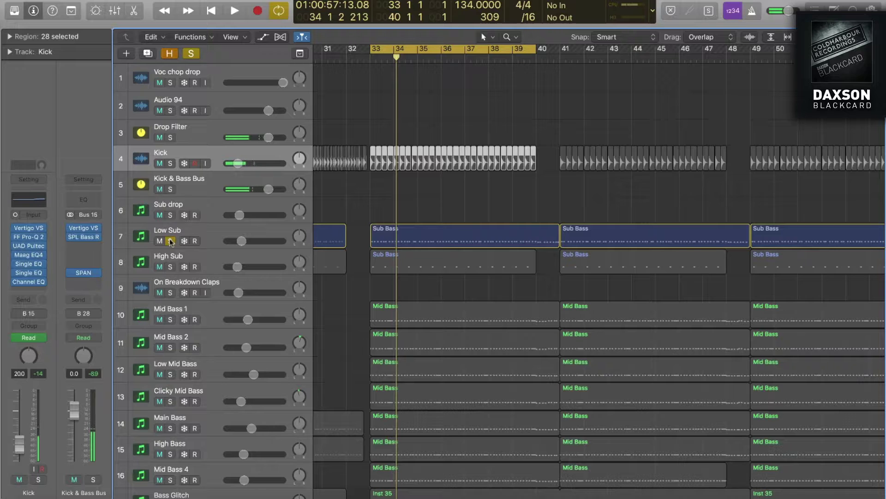
double_click(398, 237)
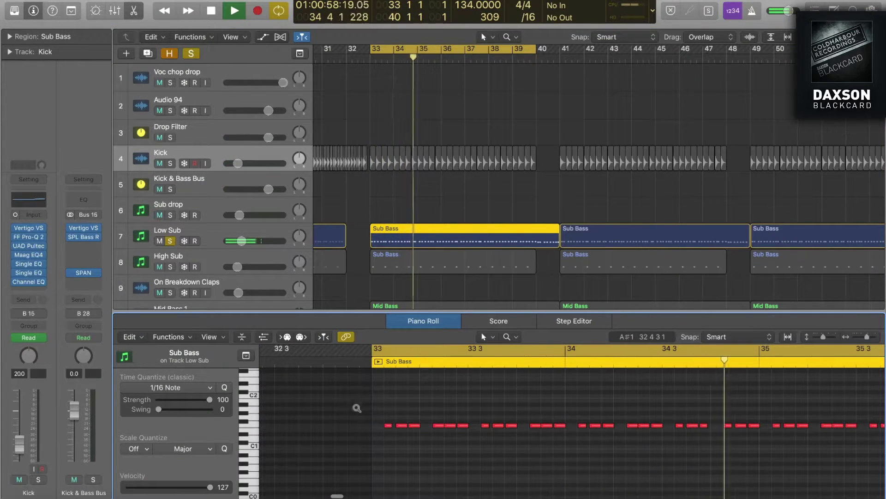
drag(355, 405, 622, 458)
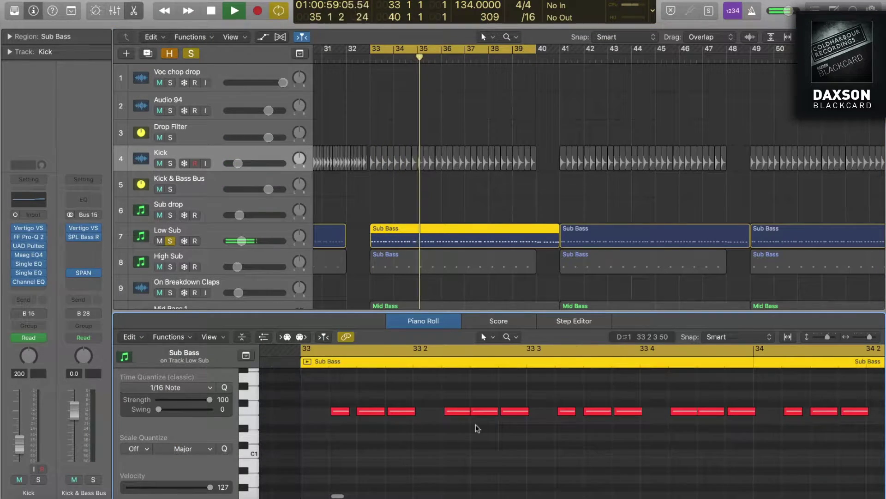
Solo only the High Sub track, play it from bar 33 and examine the notes of its Sub Bass region
click(171, 266)
click(380, 269)
key(shift+space)
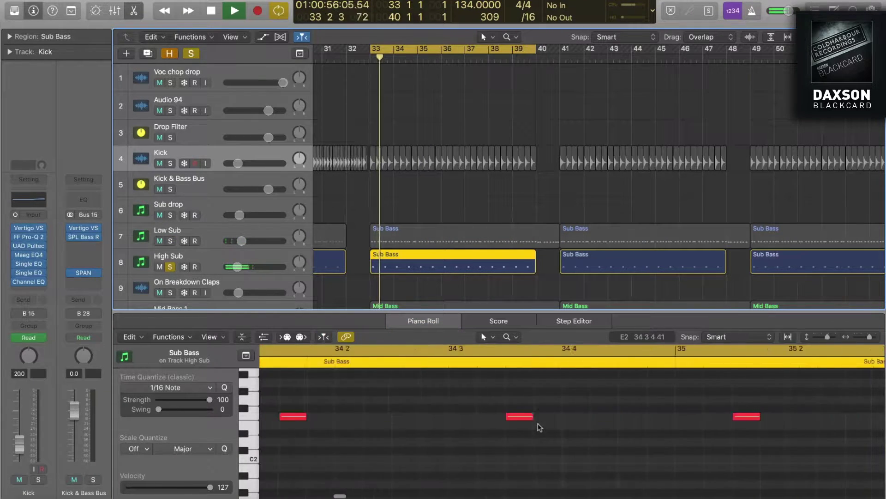
ctrl+alt+click(464, 438)
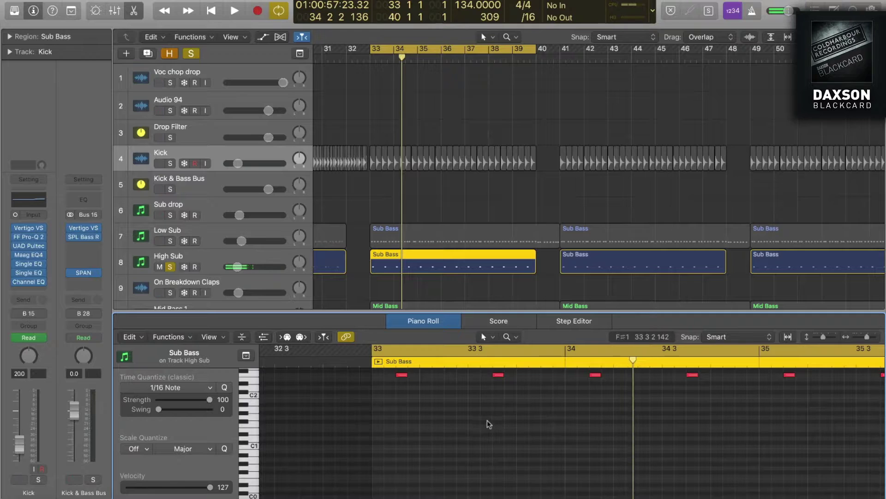
scroll(489, 423, up, 3)
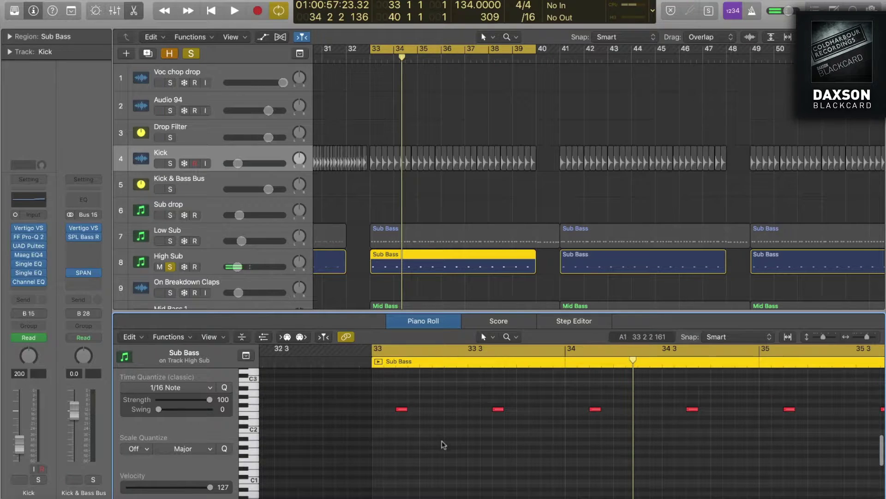
Add Low Sub and Kick to the soloed High Sub, play the three together and close the note editor
click(171, 241)
click(170, 163)
key(space)
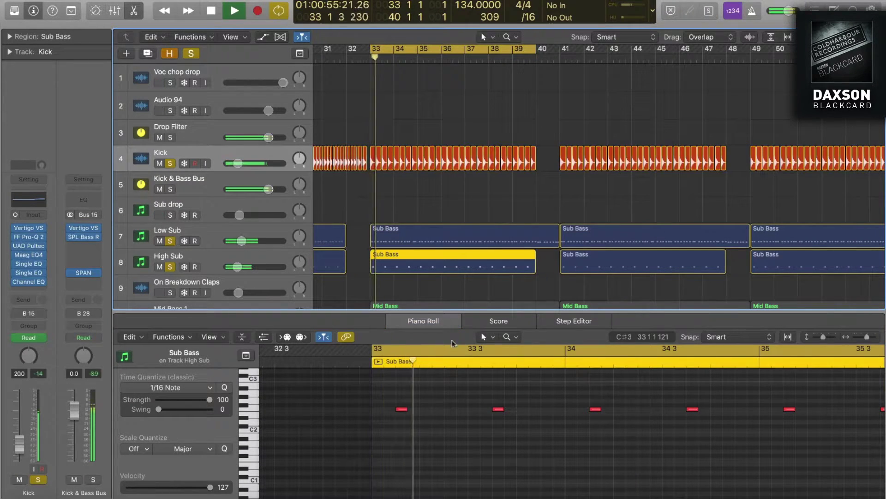
key(x)
key(x)
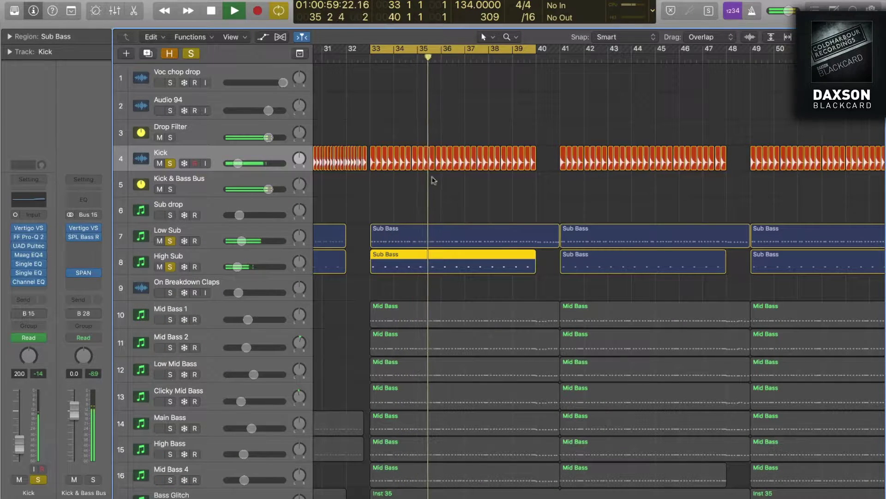
key(space)
Clear all solos, then audition the Main Bass track soloed from bar 33
scroll(364, 259, down, 3)
scroll(364, 259, down, 3)
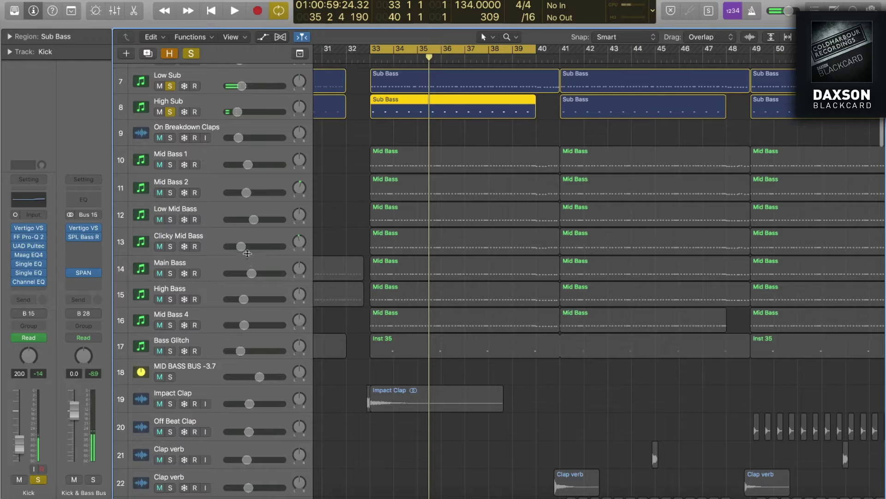
click(196, 55)
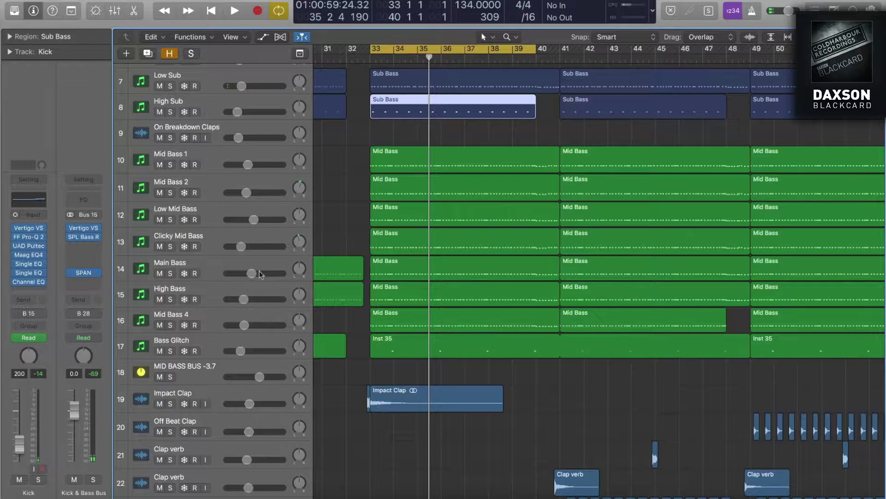
click(171, 273)
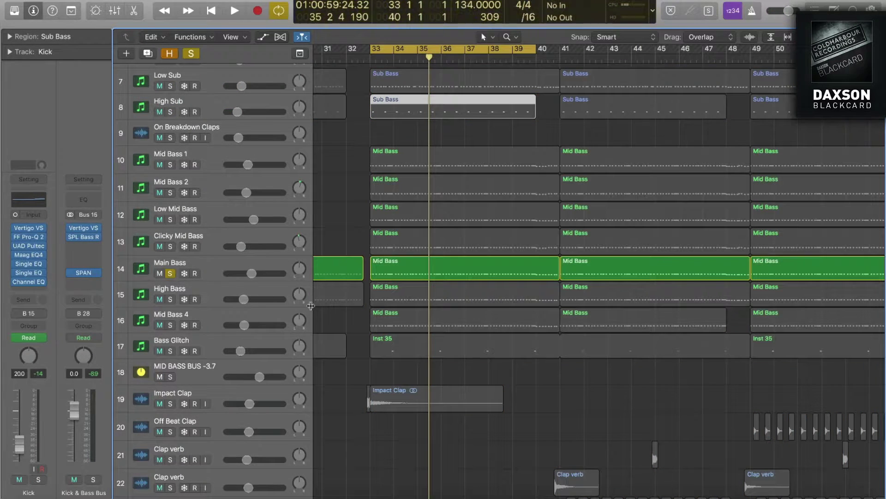
key(space)
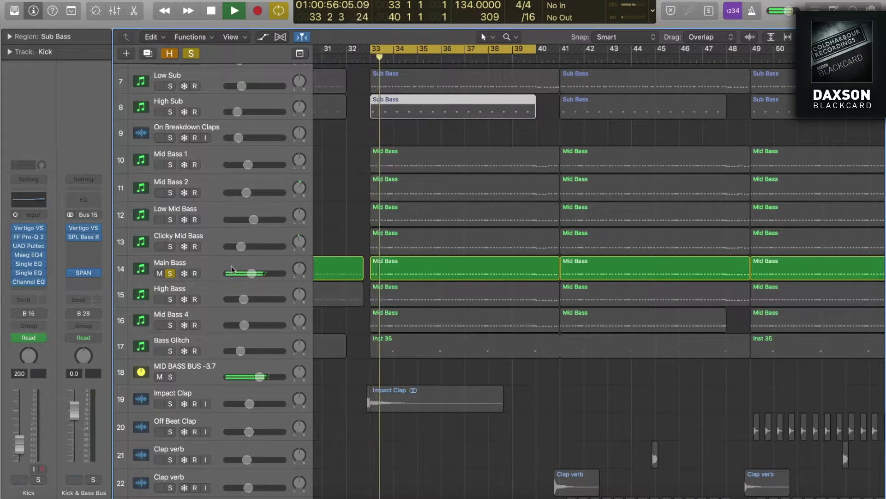
key(space)
Solo High Bass as well and compare its sound with and without Main Bass during playback
click(170, 300)
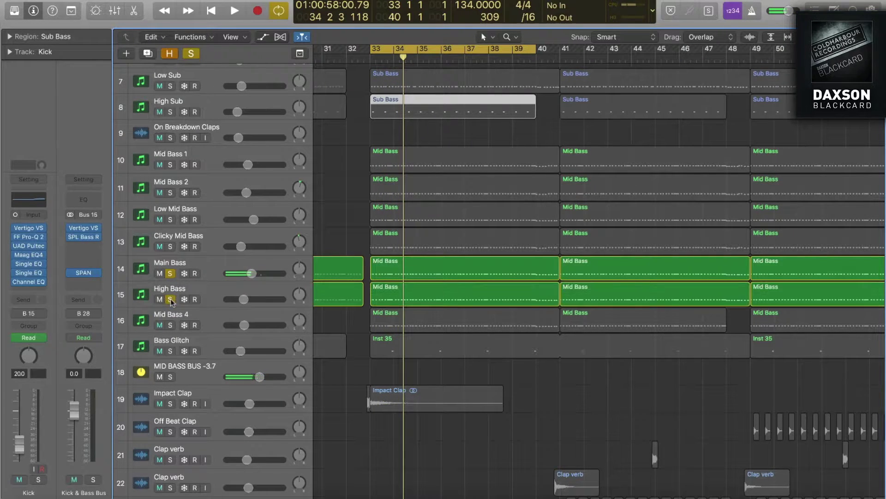
key(space)
click(171, 273)
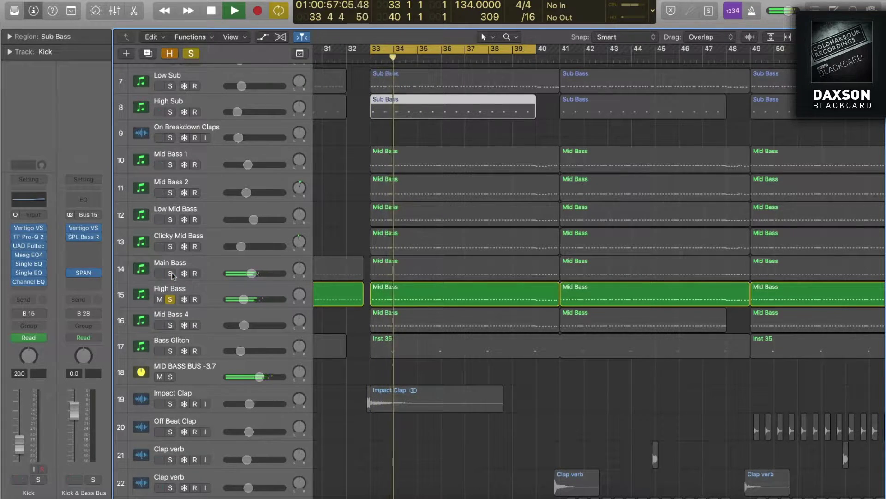
click(170, 273)
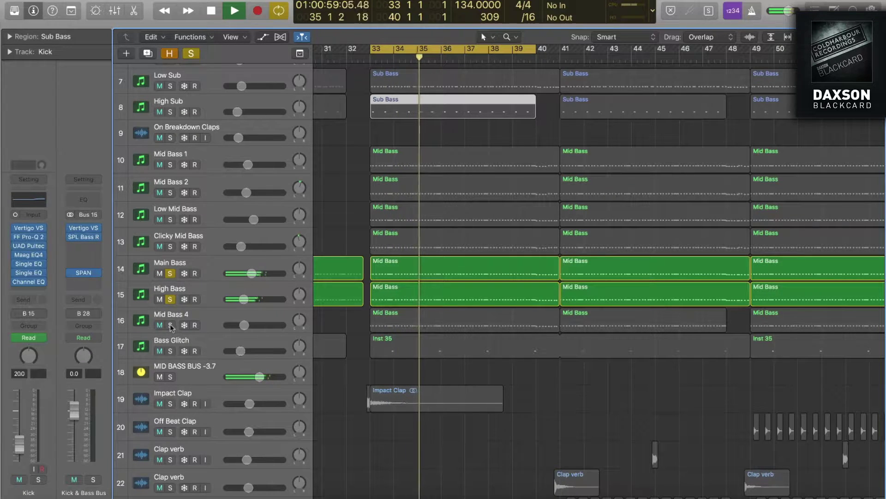
Audition Mid Bass 4 and Clicky Mid Bass individually, then layer Clicky Mid Bass with Main Bass, High Bass and Mid Bass 4
alt+click(171, 325)
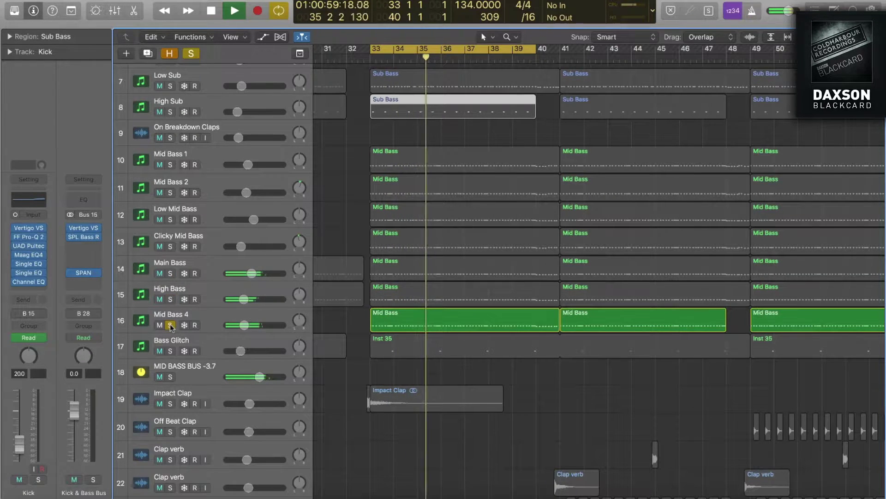
alt+click(171, 247)
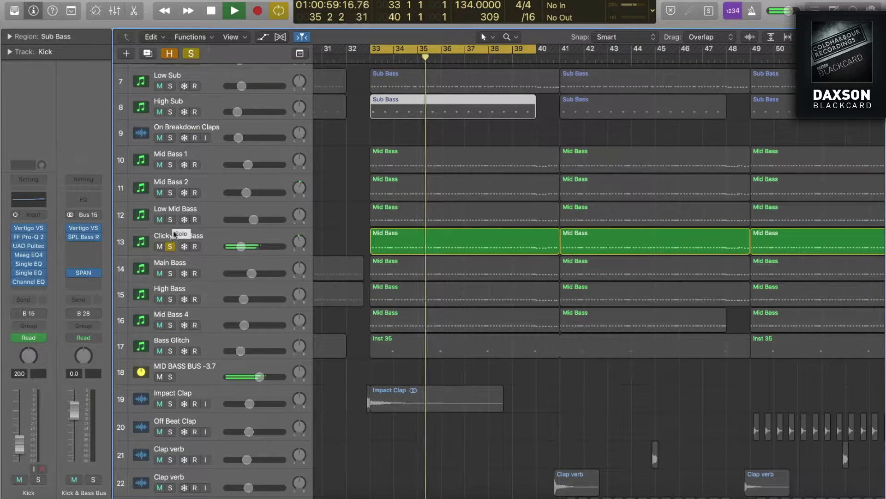
click(171, 273)
drag(171, 301, 171, 325)
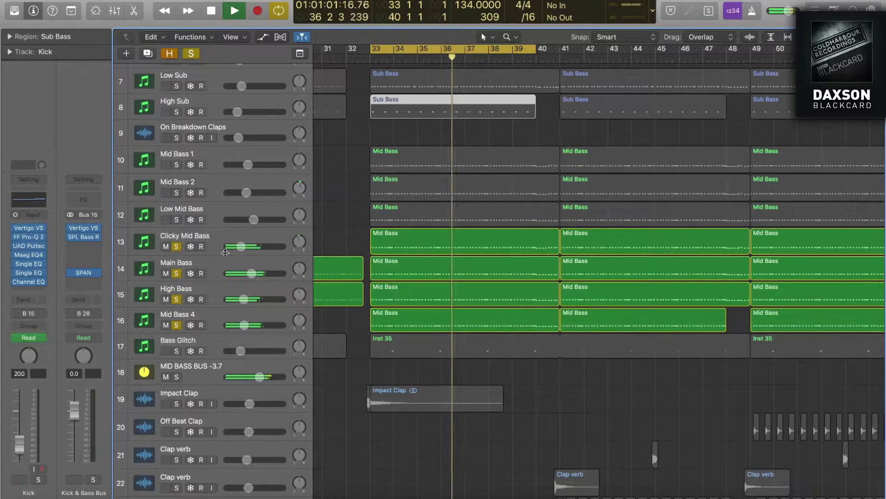
key(space)
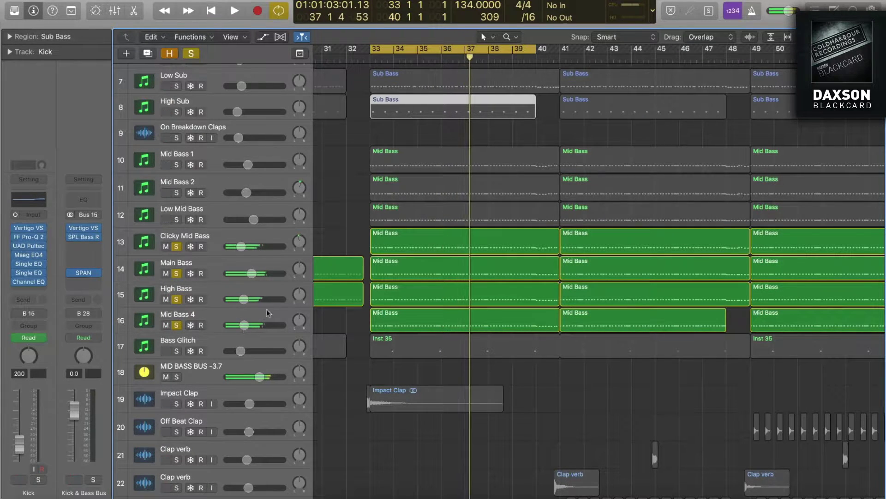
Select the Main Bass track and inspect its FF Saturn plug-in settings, closing the plug-in window when done
click(207, 274)
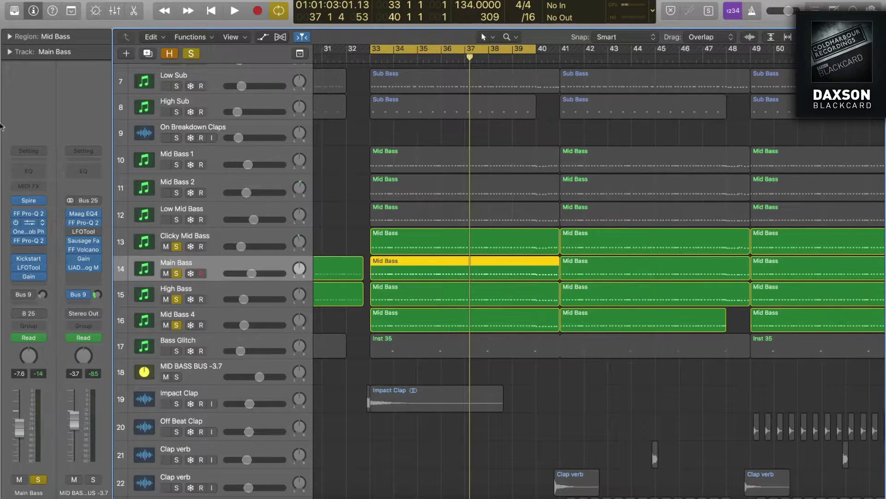
click(28, 222)
drag(231, 32, 624, 112)
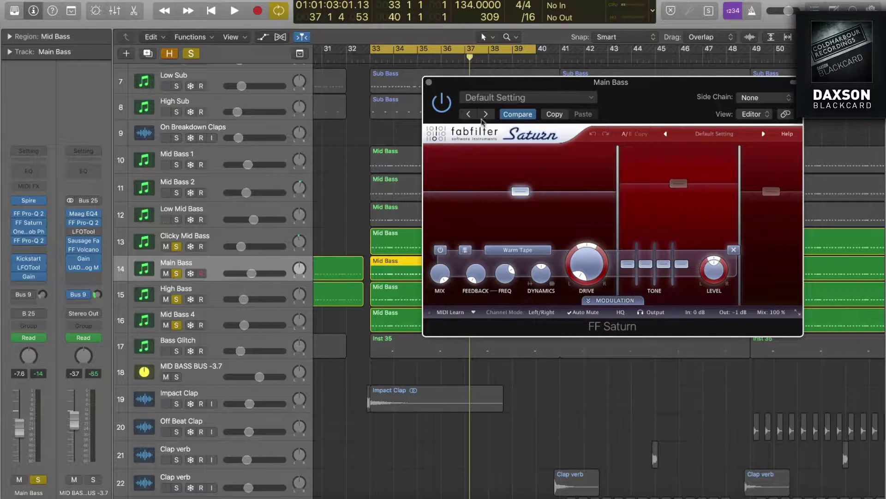
click(429, 82)
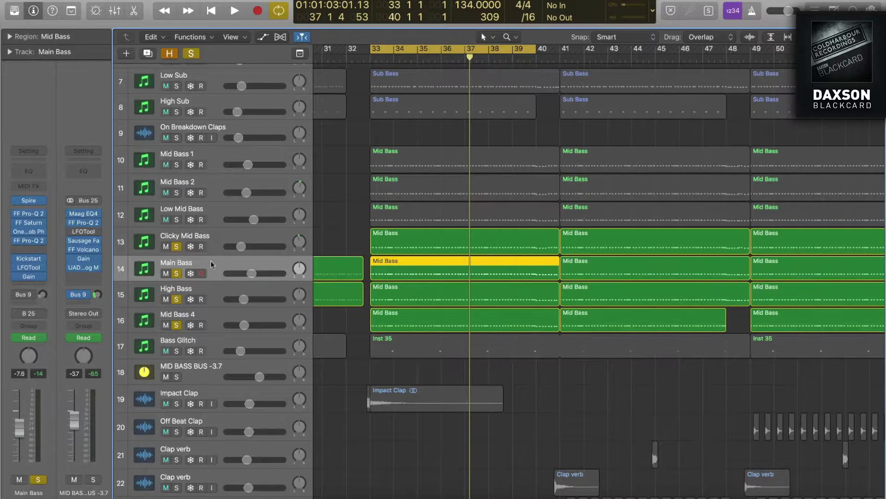
Play the High Bass track soloed on its own and inspect its FF Saturn plug-in settings
alt+click(177, 299)
alt+click(177, 299)
click(158, 287)
key(space)
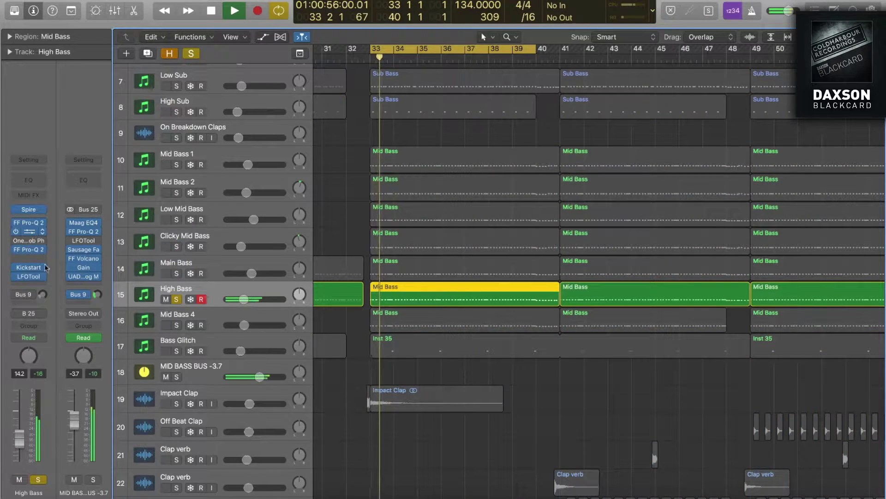
click(41, 249)
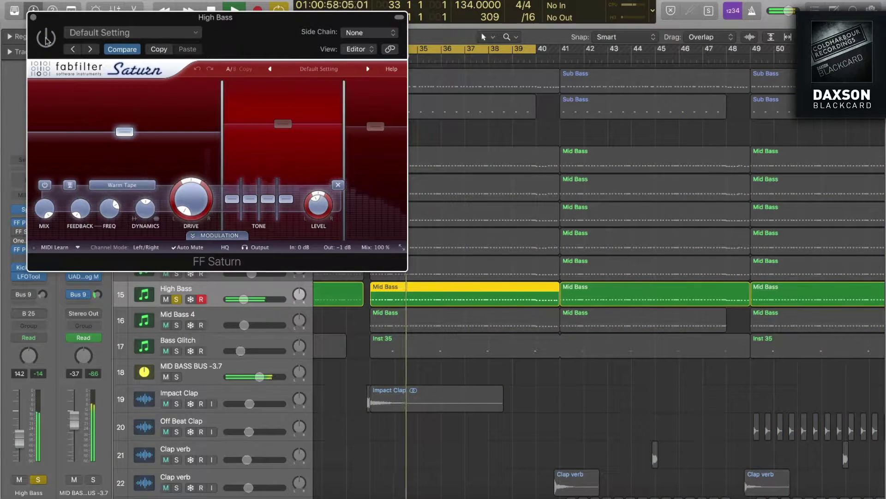
click(33, 17)
Select Main Bass and layer it in solo with Clicky Mid Bass, Mid Bass 1, Mid Bass 2, Low Mid Bass, High Bass and Mid Bass 4
key(Up)
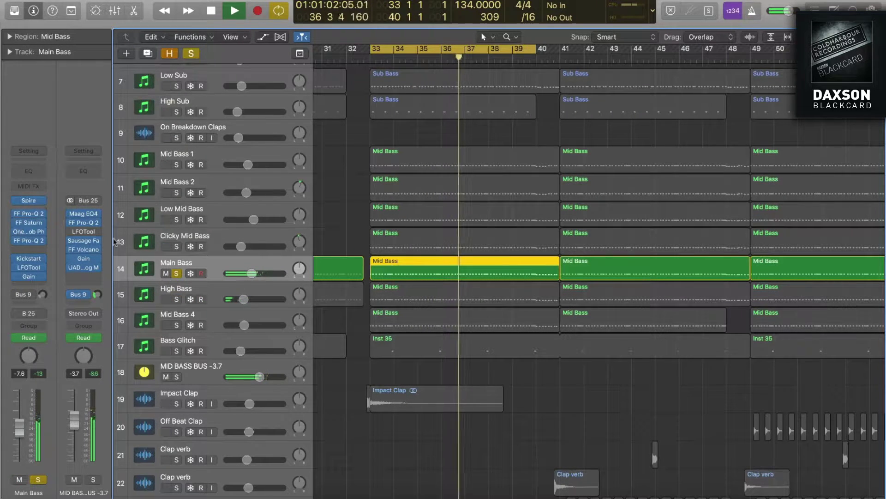
click(176, 246)
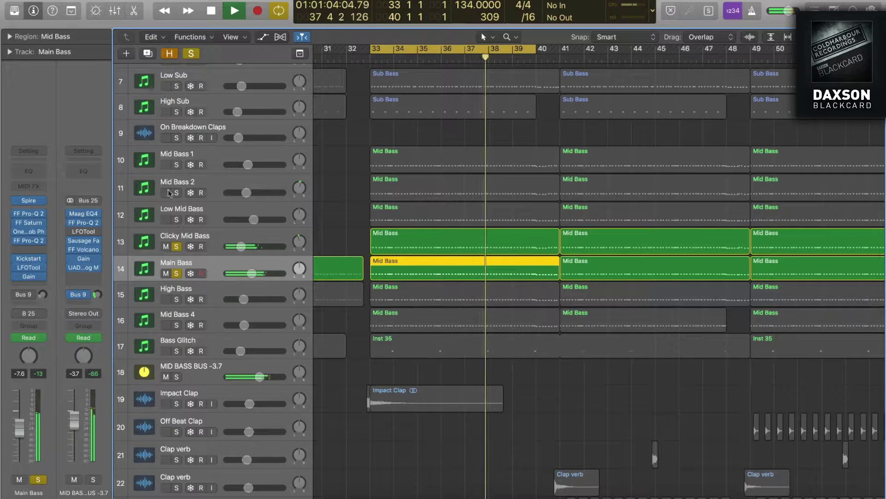
drag(177, 164, 176, 219)
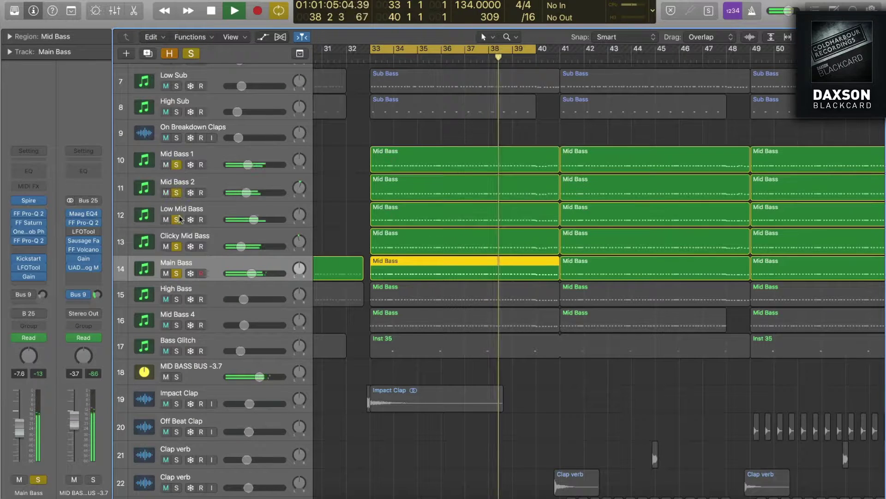
click(176, 299)
click(176, 325)
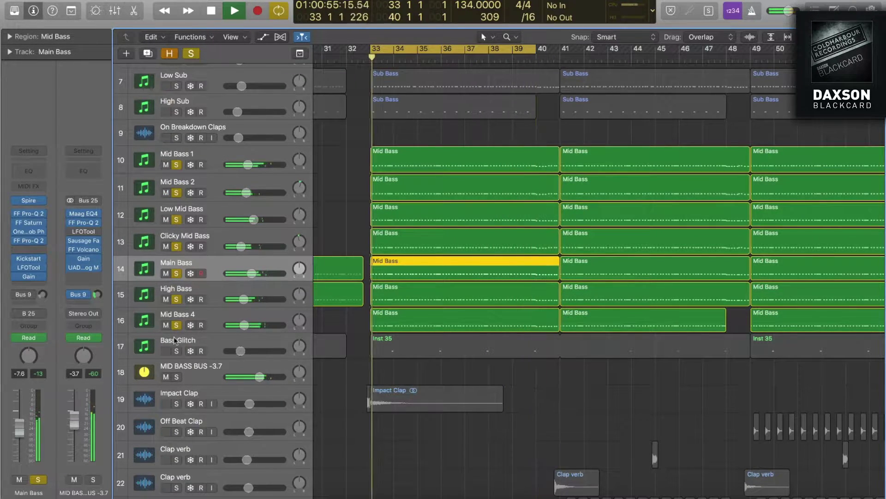
Solo only the Bass Glitch track and play it from bar 33
scroll(183, 353, up, 1)
key(space)
alt+click(178, 354)
key(space)
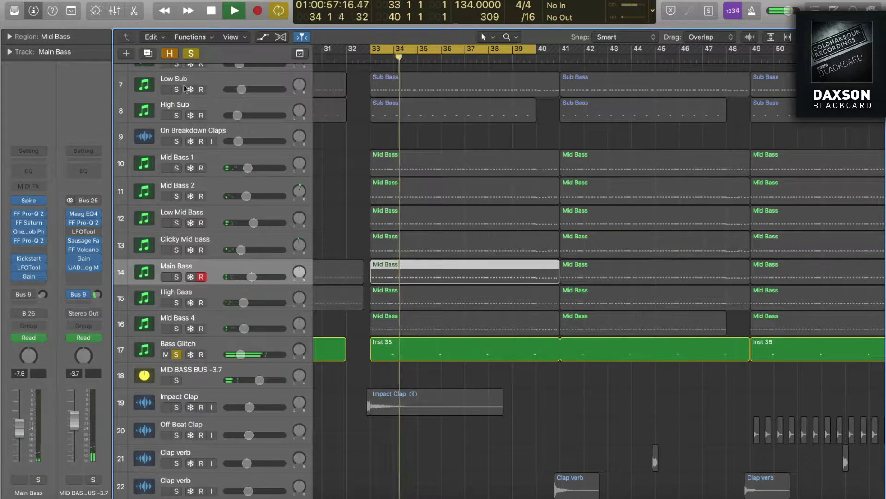
Add High Sub, Low Sub, Kick and all tracks from Mid Bass 1 to Mid Bass 4 to the soloed Bass Glitch
click(176, 115)
click(176, 90)
scroll(176, 94, up, 5)
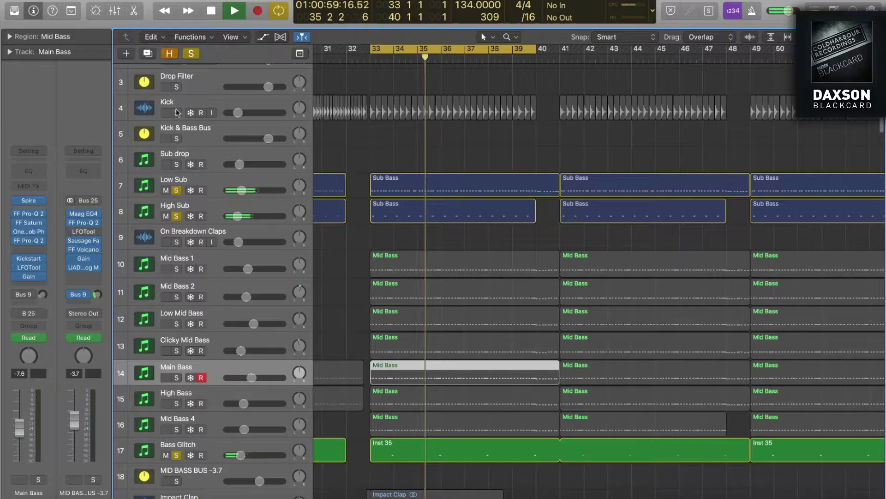
click(176, 113)
drag(177, 268, 178, 426)
Stop playback and inspect the notes of the Clicky Mid Bass region starting at bar 33 in the Piano Roll
ctrl+alt+click(482, 239)
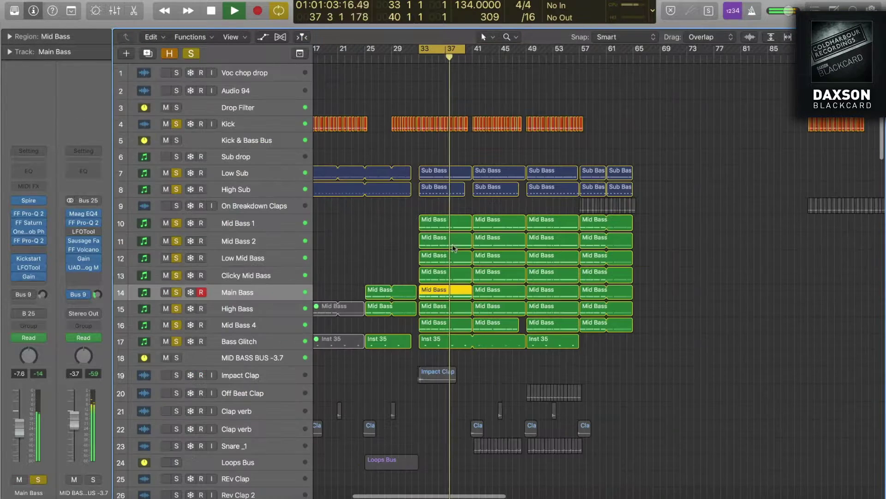
drag(376, 199, 510, 353)
double_click(510, 217)
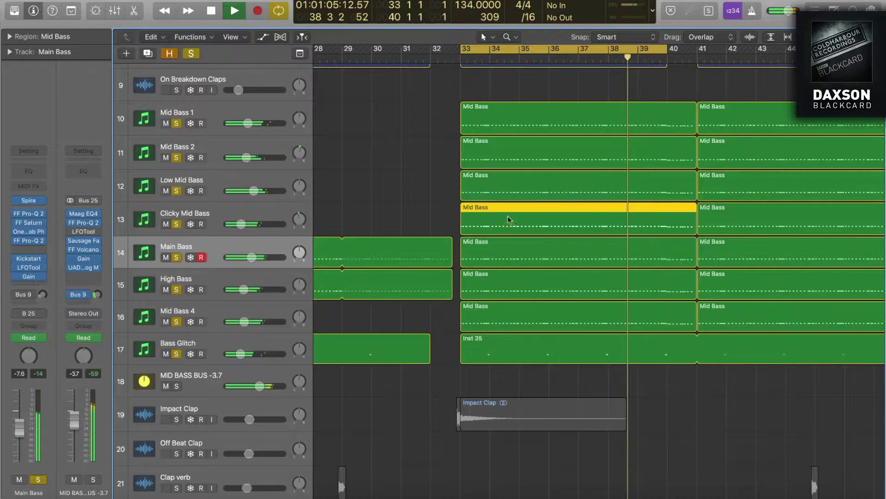
key(space)
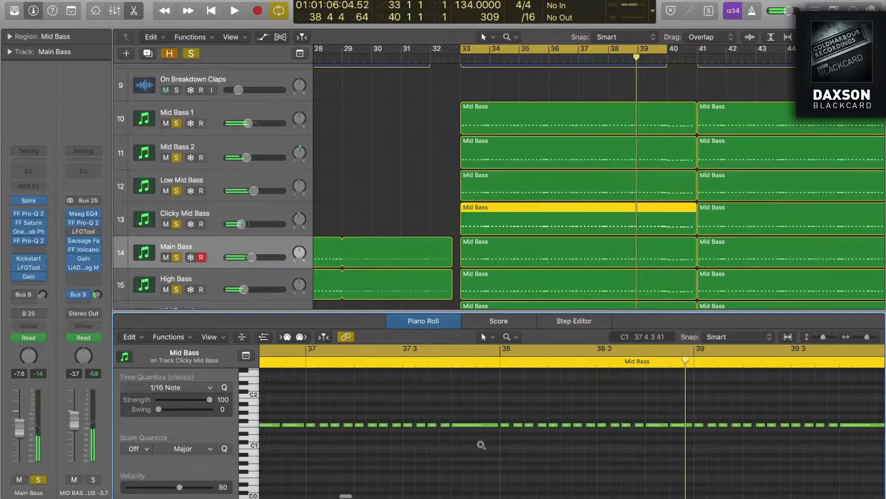
drag(481, 446, 322, 394)
scroll(353, 415, left, 1)
drag(370, 411, 601, 496)
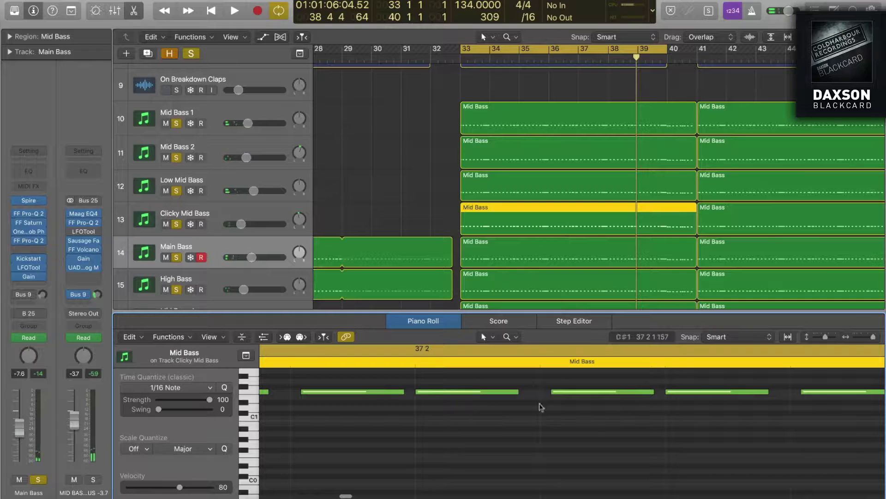
key(e)
key(z)
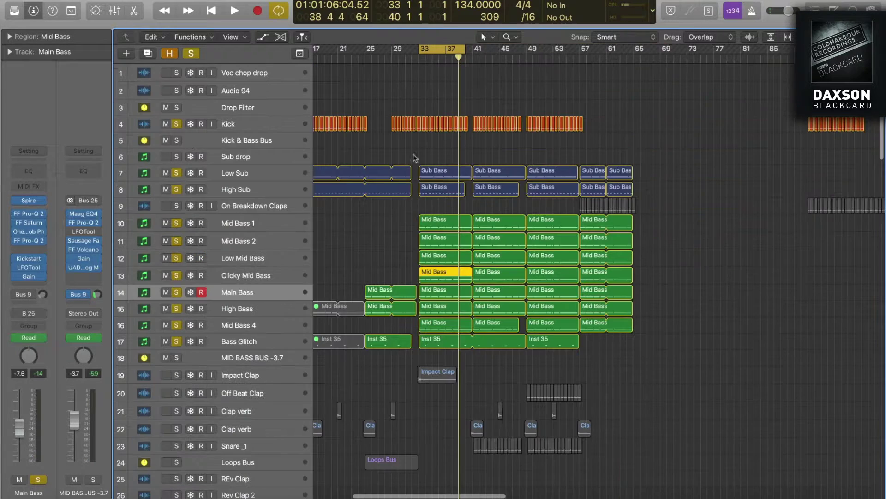
Play the soloed kick and bass layers from bar 33 while looking through the snare and FX tracks, then stop playback
key(space)
scroll(383, 204, down, 10)
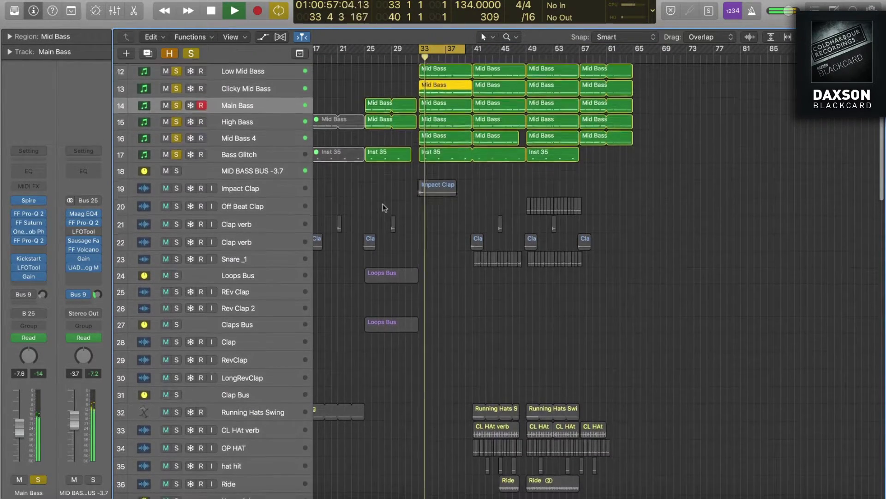
scroll(407, 223, down, 15)
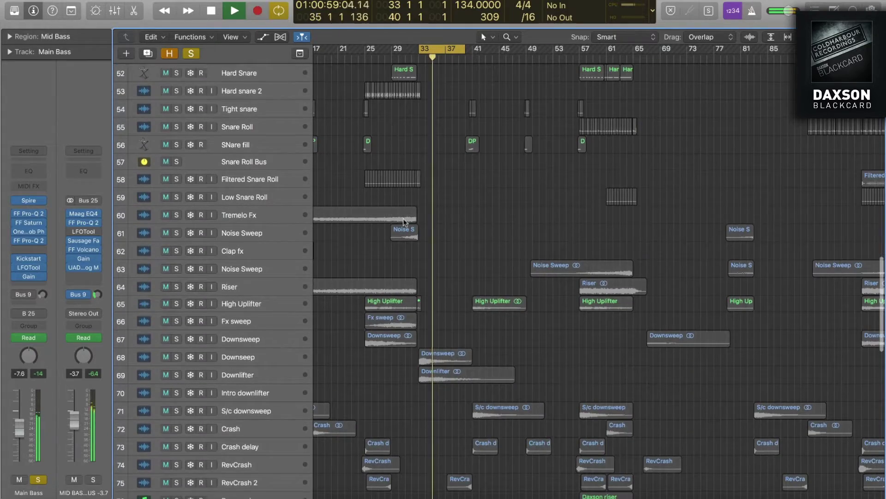
key(space)
scroll(397, 271, up, 10)
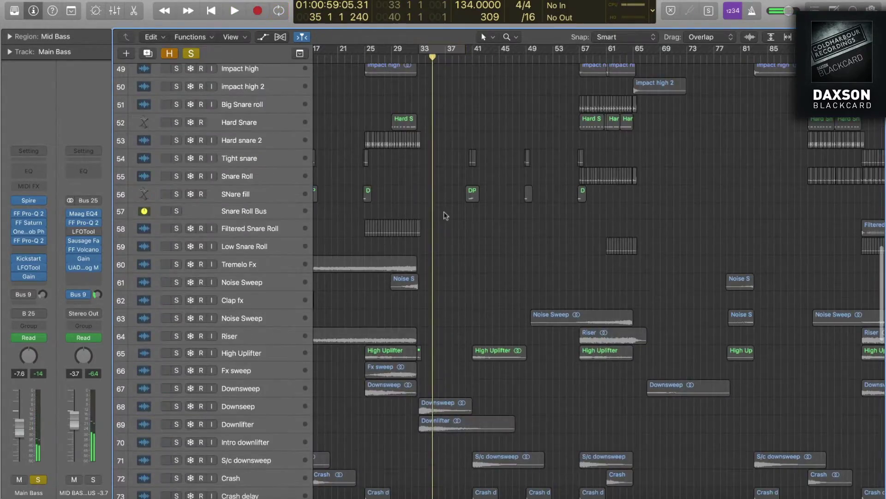
scroll(442, 208, up, 12)
scroll(436, 71, up, 5)
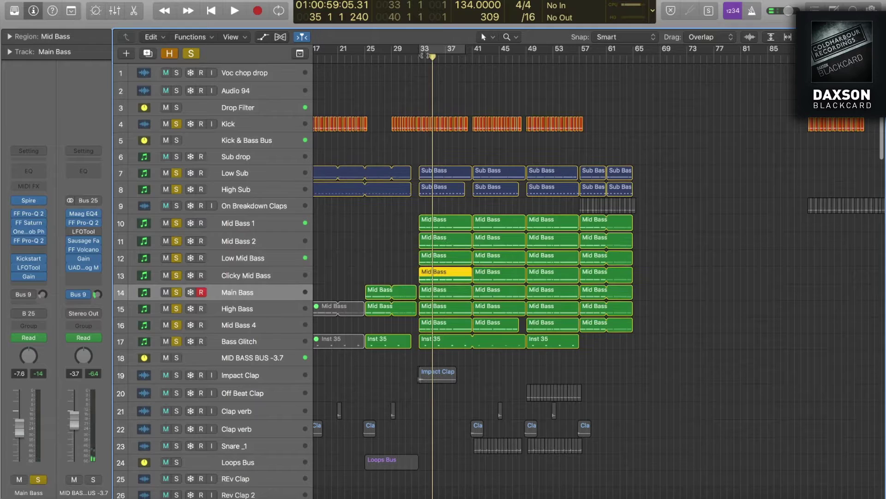
Move the playhead to bar 24, clear all solos and solo the Low Bass risrer v3 track
click(359, 62)
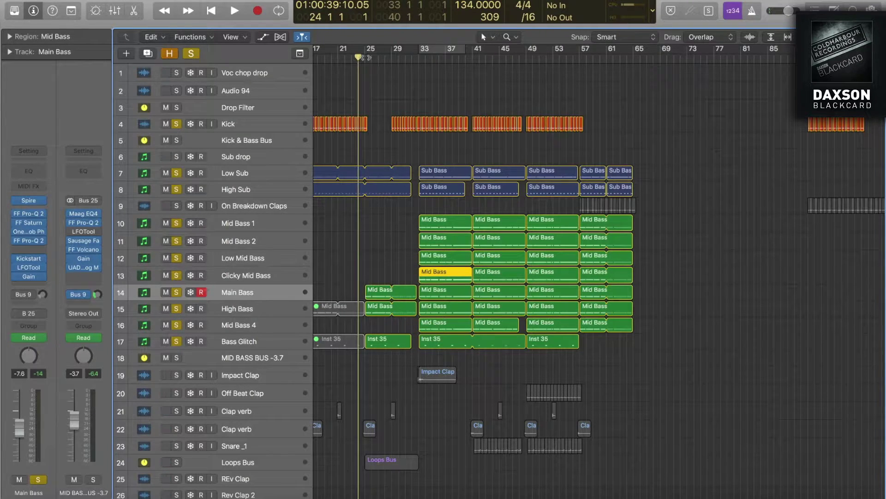
click(190, 53)
scroll(377, 187, down, 12)
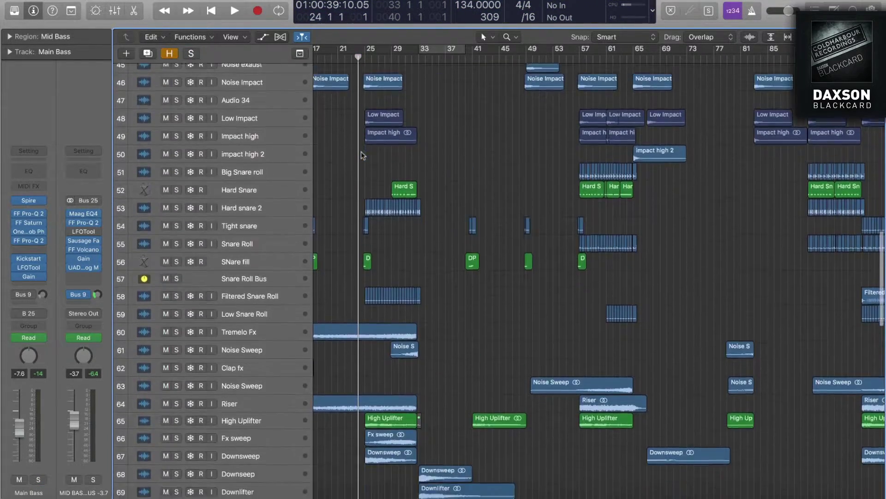
scroll(377, 187, up, 5)
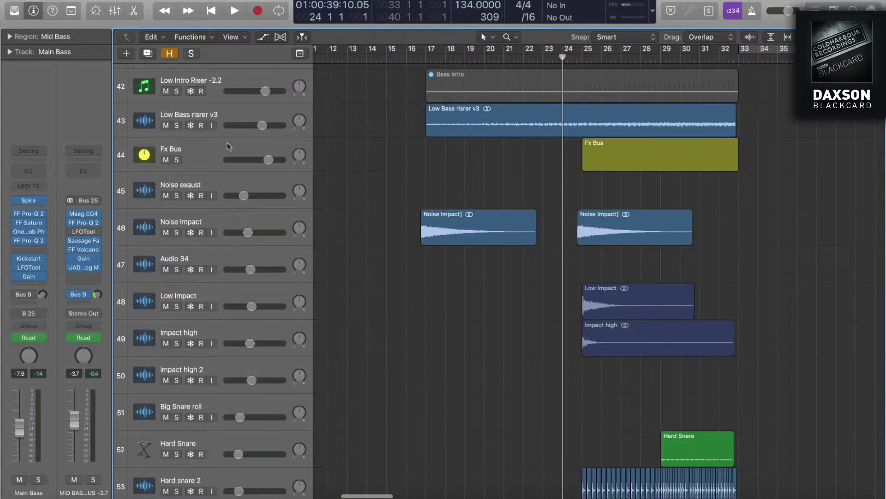
click(178, 126)
scroll(450, 191, down, 6)
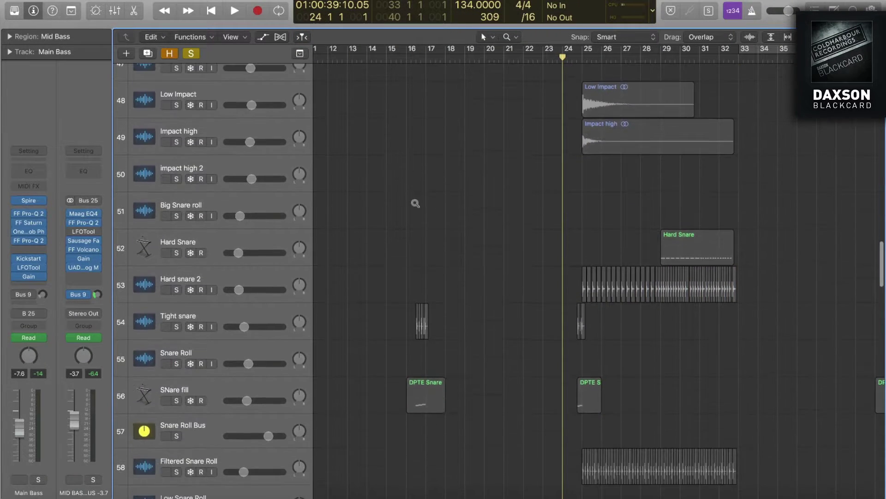
scroll(416, 202, down, 5)
scroll(415, 248, down, 6)
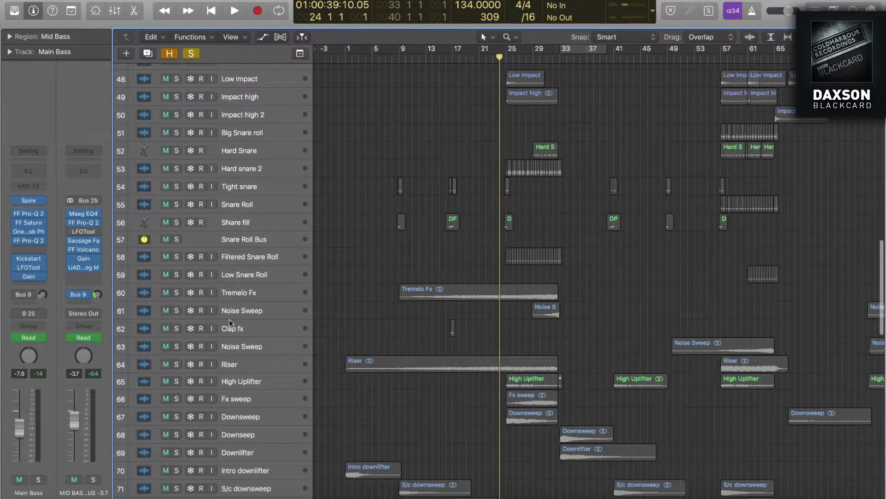
Add Tremelo Fx, Riser and all tracks from High Uplifter to Intro downlifter to the solo and play from bar 24
click(177, 292)
click(177, 364)
key(space)
drag(171, 381, 169, 470)
scroll(206, 351, down, 5)
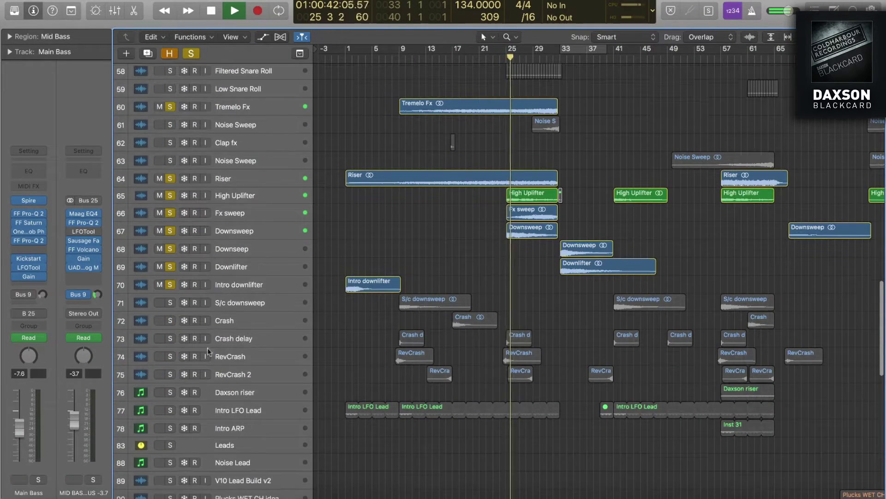
Add the tracks from Fx Bus to Impact high to the playing solo group, then clear all solos
scroll(210, 350, up, 12)
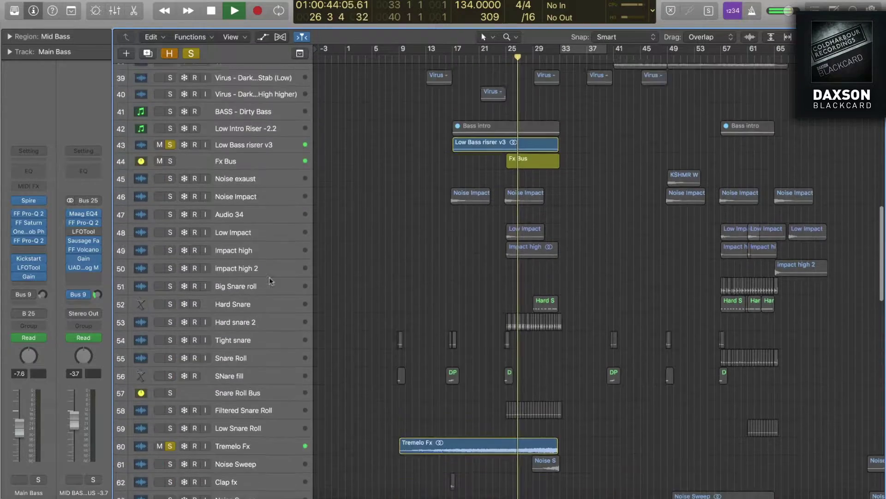
drag(170, 330, 170, 237)
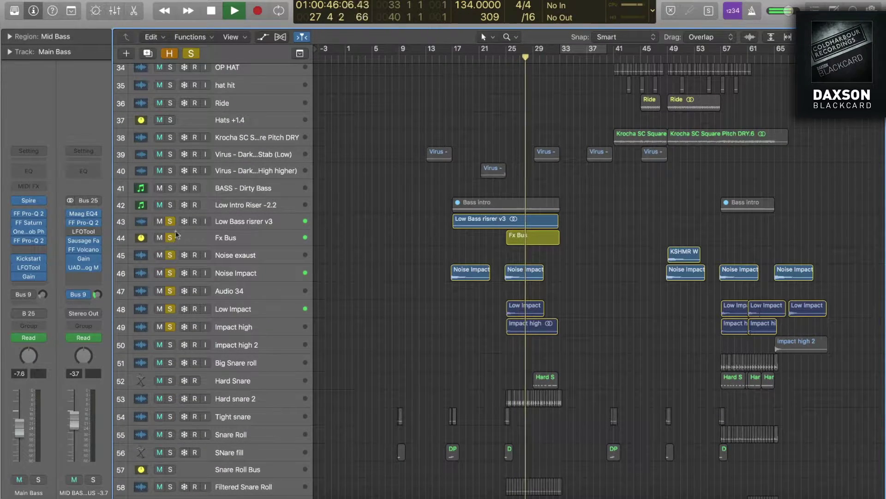
scroll(183, 170, up, 5)
click(188, 56)
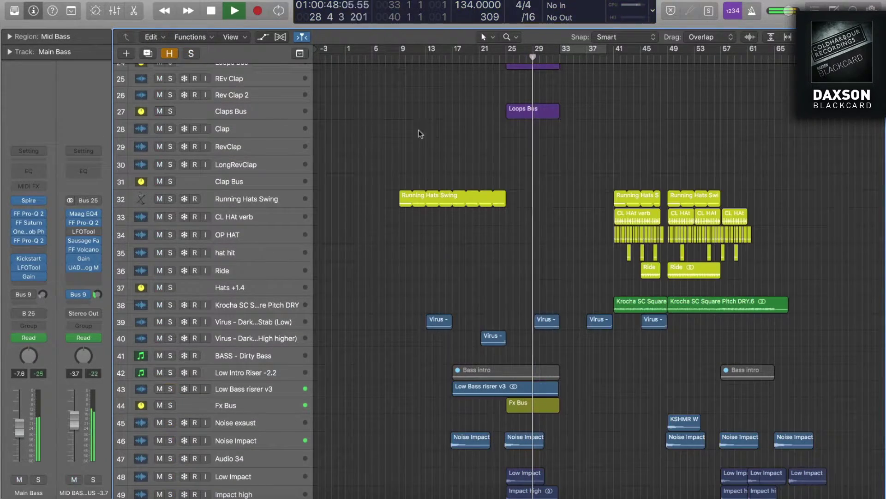
Examine the Kick regions around bars 29 to 40 up close, then resume playback of the full mix
scroll(421, 132, up, 12)
drag(509, 110, 618, 185)
drag(432, 139, 595, 227)
key(space)
click(580, 192)
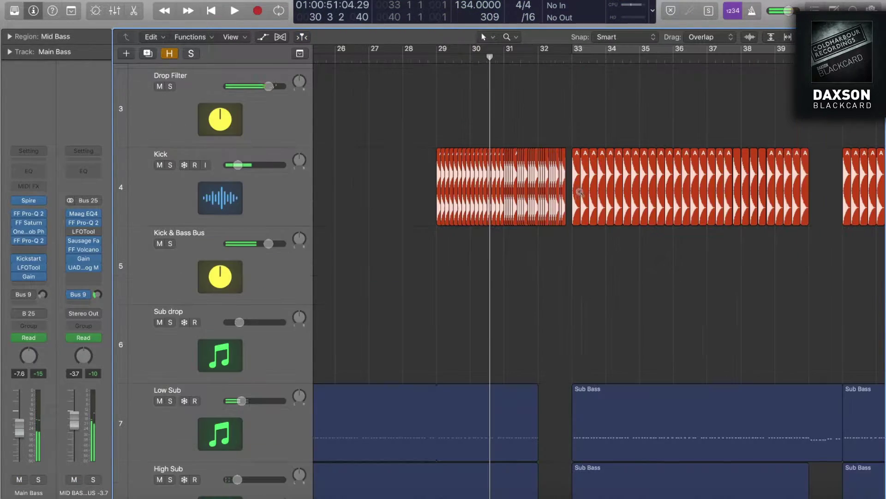
click(542, 248)
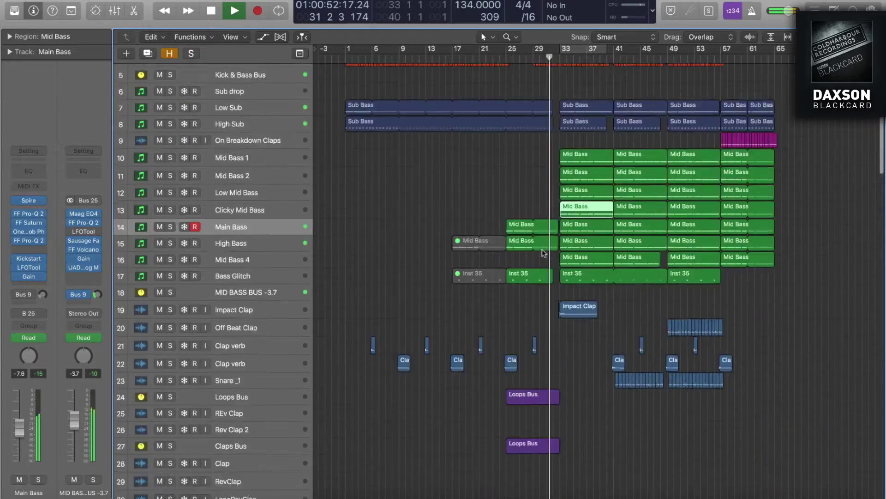
Survey the whole arrangement down to the Stereo Out track while the full mix plays past bar 33
click(489, 227)
scroll(489, 227, down, 10)
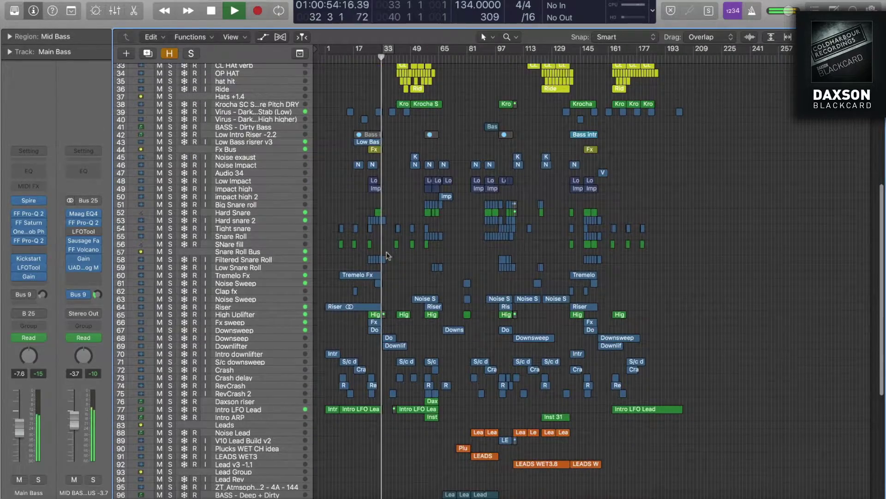
drag(374, 251, 494, 409)
click(426, 307)
scroll(383, 292, up, 4)
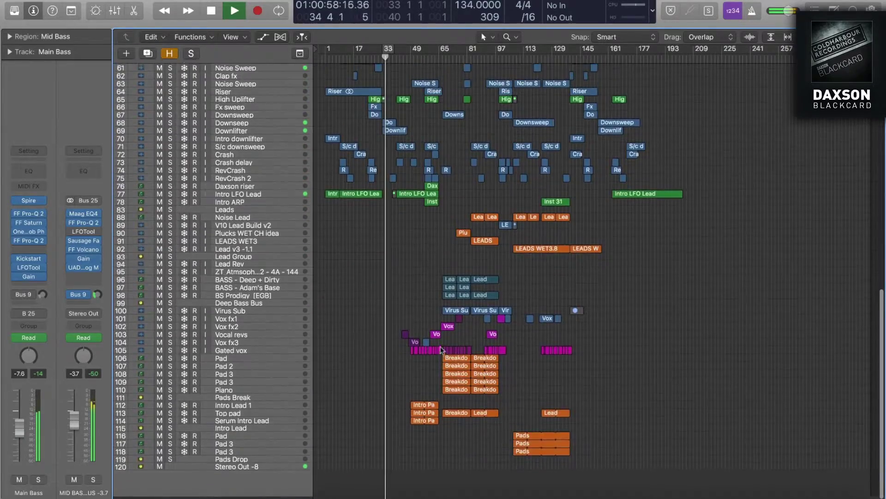
scroll(383, 292, up, 4)
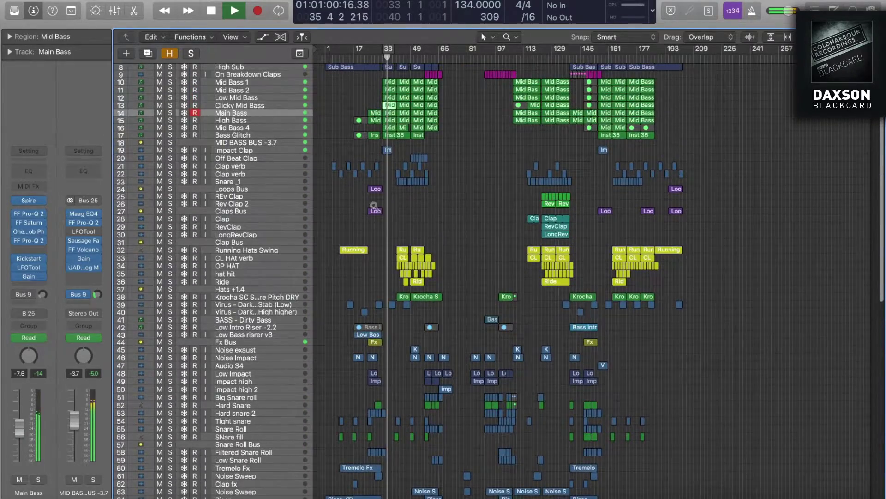
Stop playback, set the cycle range to bars 41 to 48 and open the Running Hats Swing region in the Piano Roll
drag(359, 186, 503, 361)
scroll(510, 314, up, 3)
key(space)
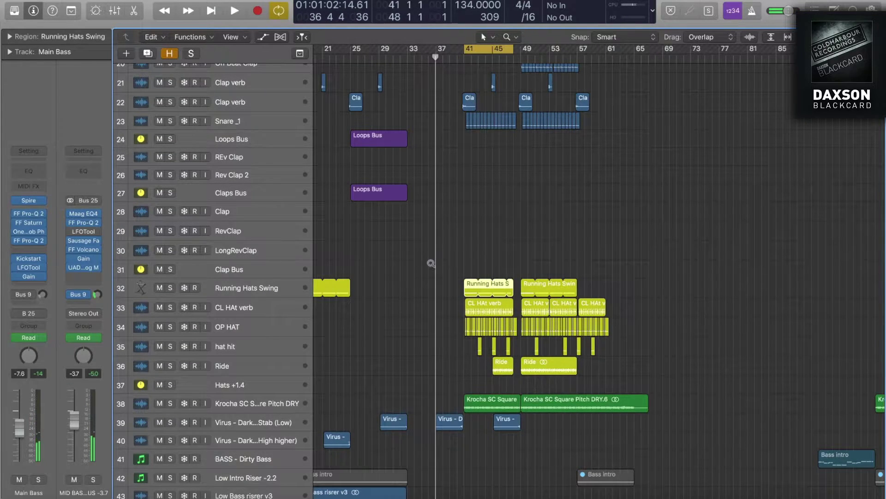
drag(431, 264, 605, 372)
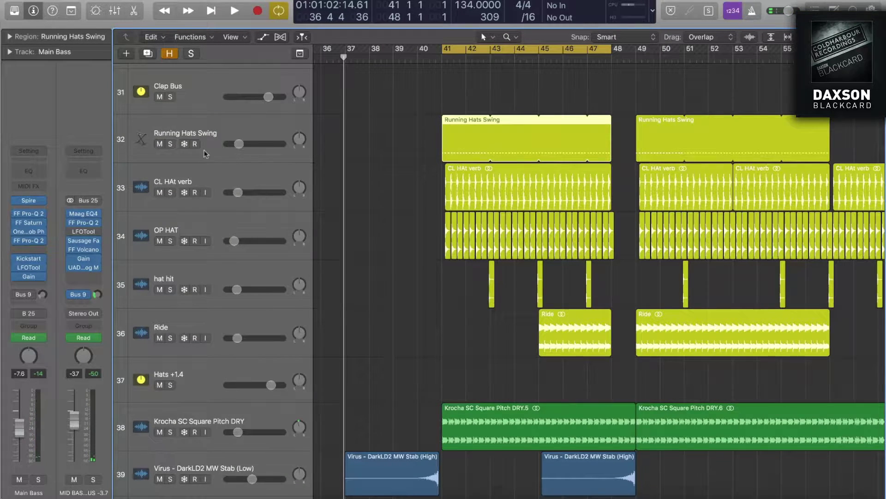
double_click(454, 131)
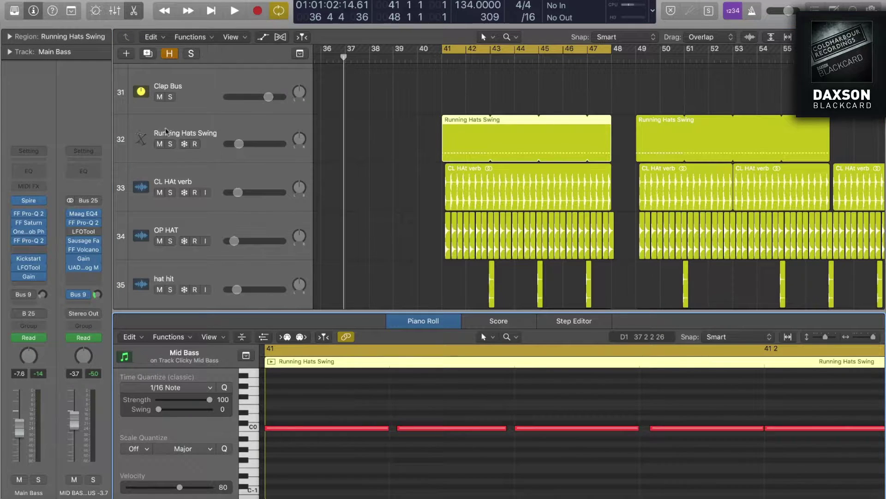
Solo the Running Hats Swing track and play it from bar 41
click(171, 144)
scroll(560, 411, right, 2)
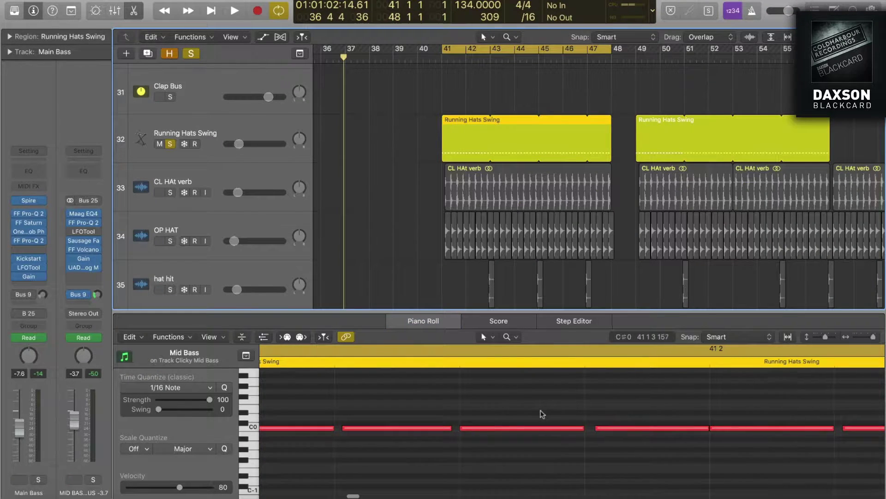
key(space)
click(542, 418)
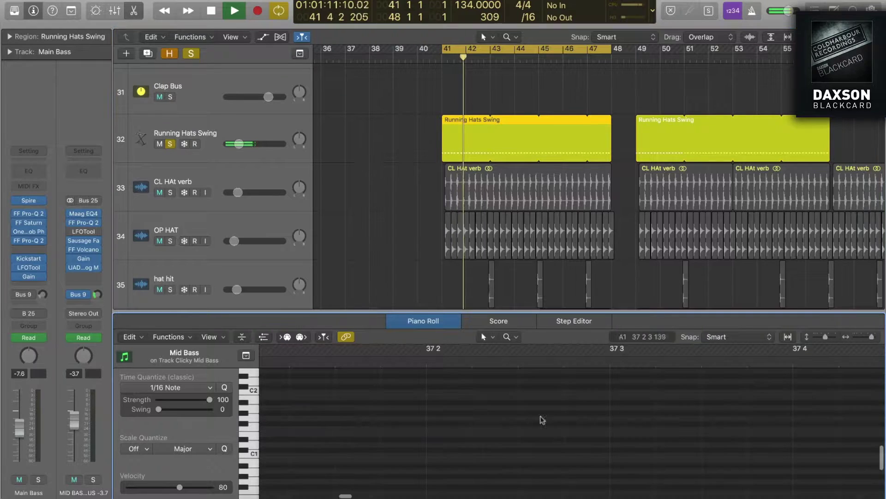
Audition the CL HAt verb, OP HAT and hat hit tracks in solo
click(171, 193)
alt+click(171, 193)
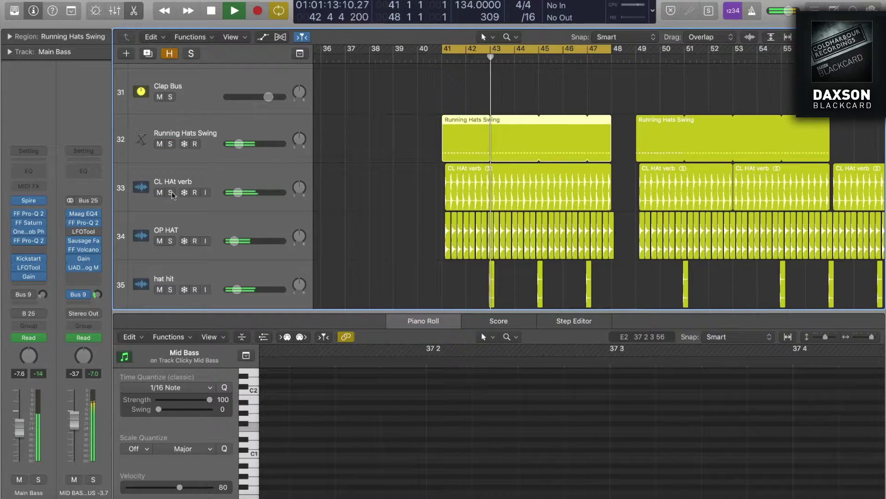
click(171, 193)
alt+click(170, 241)
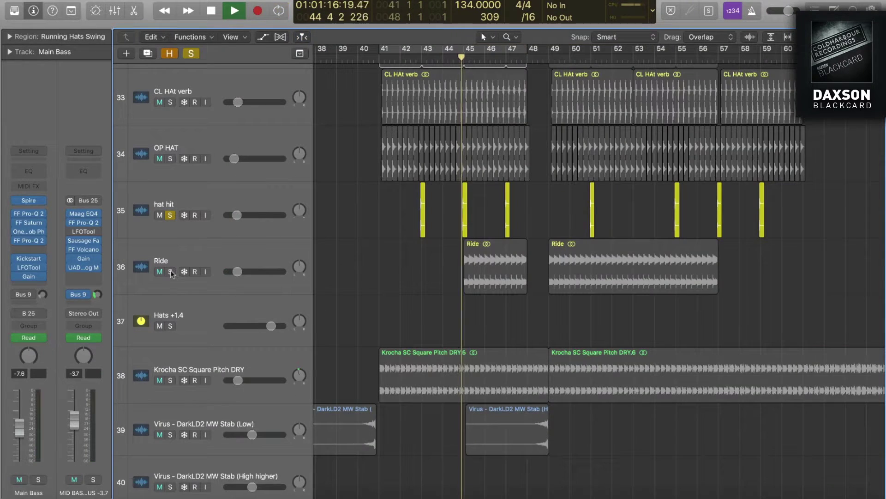
Layer Ride, OP HAT, CL HAt verb and the Hats +1.4 bus with the soloed hat hit
click(170, 271)
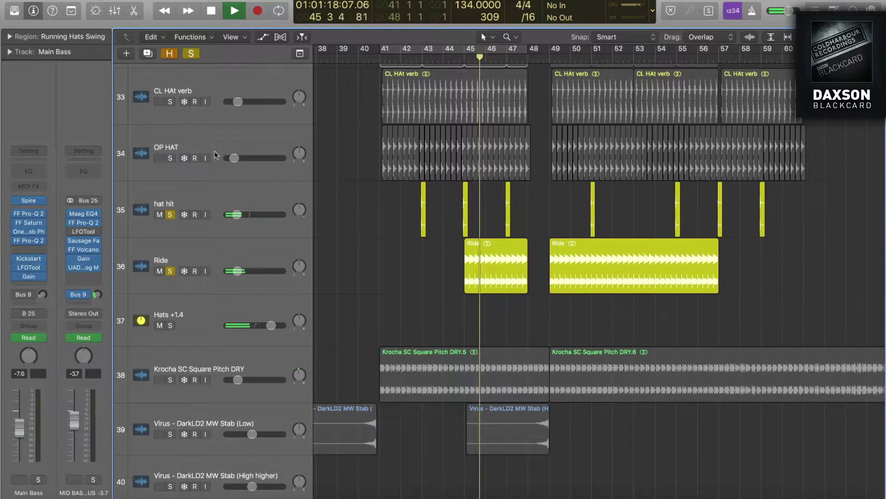
click(172, 158)
click(173, 102)
click(178, 325)
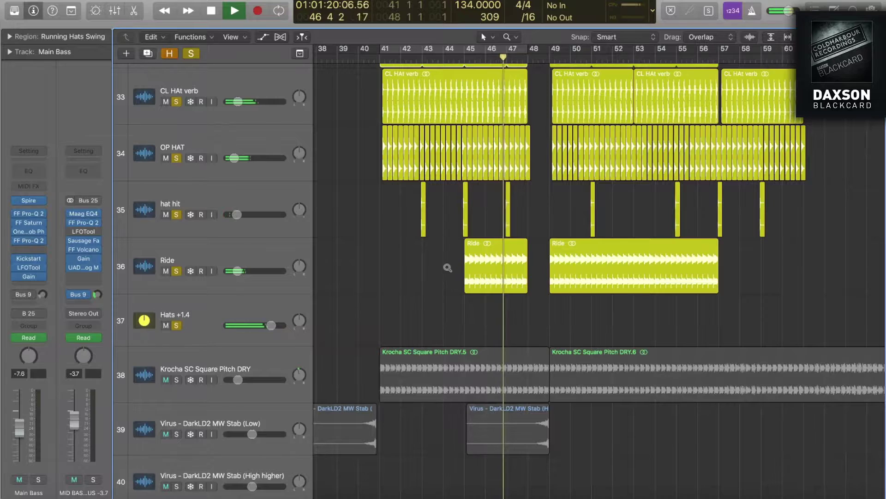
Solo the MID BASS BUS -3.7 track, then stop playback and clear all solos
ctrl+alt+click(448, 268)
scroll(426, 181, up, 10)
click(177, 385)
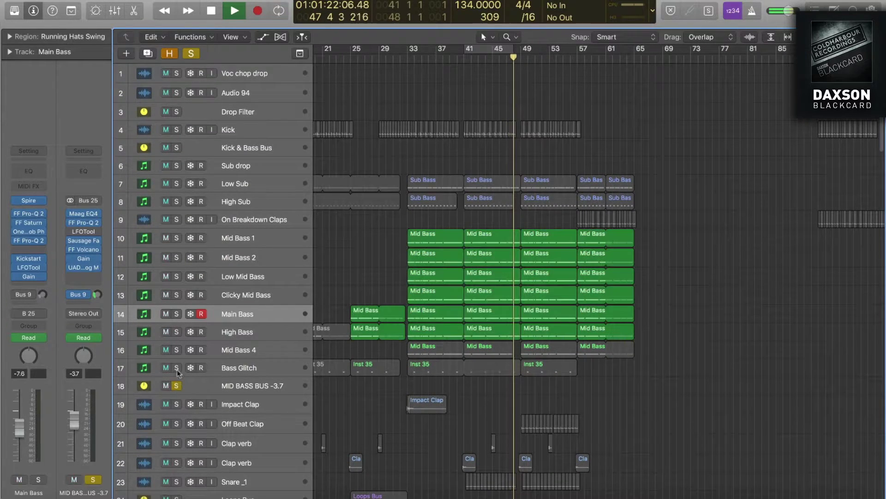
key(space)
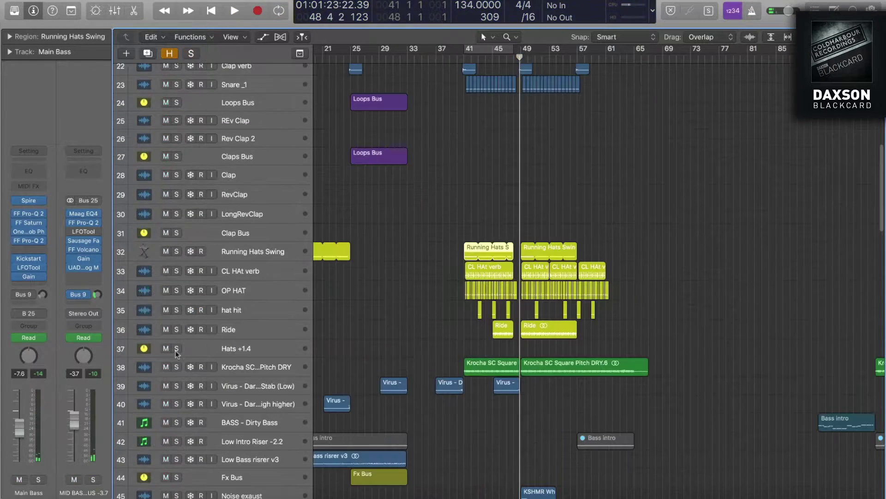
Solo the Hats +1.4 bus together with the Snare _1 track and play them from bar 41
click(177, 350)
scroll(189, 235, up, 10)
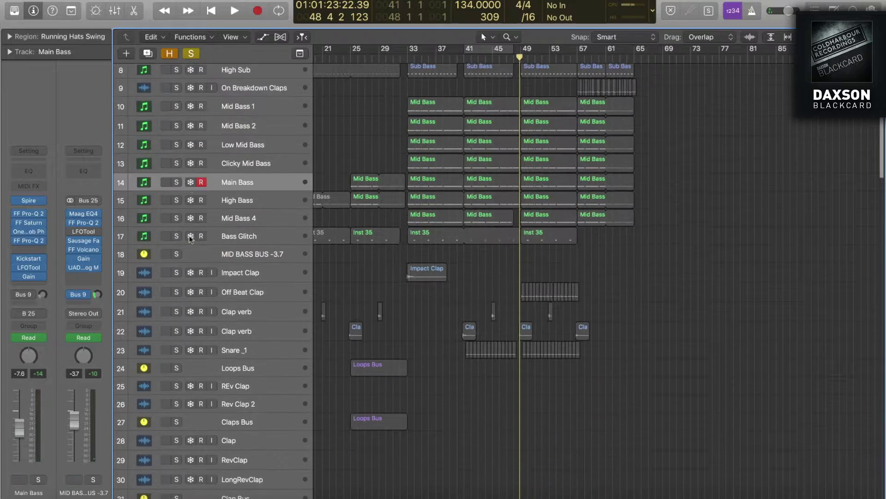
click(176, 350)
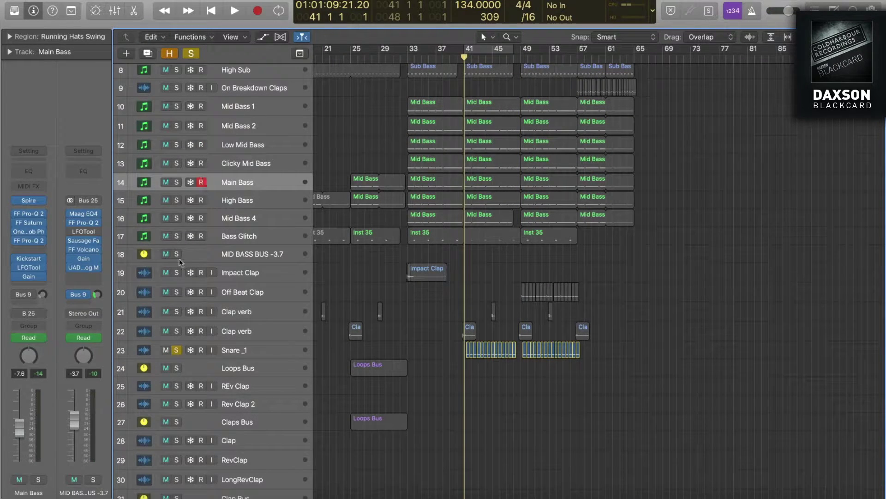
click(183, 257)
key(space)
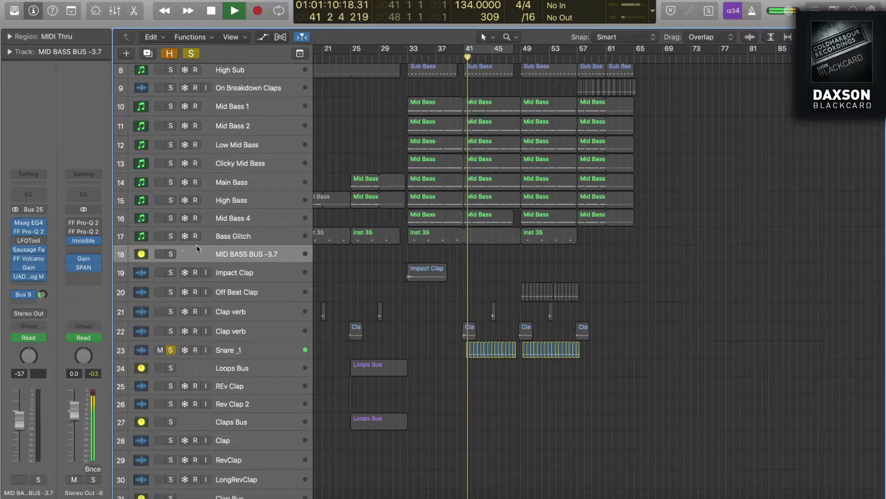
Add MID BASS BUS -3.7, Mid Bass 4, Bass Glitch, High Sub, Low Sub and Kick to the playing solo layers
click(177, 254)
scroll(176, 256, up, 2)
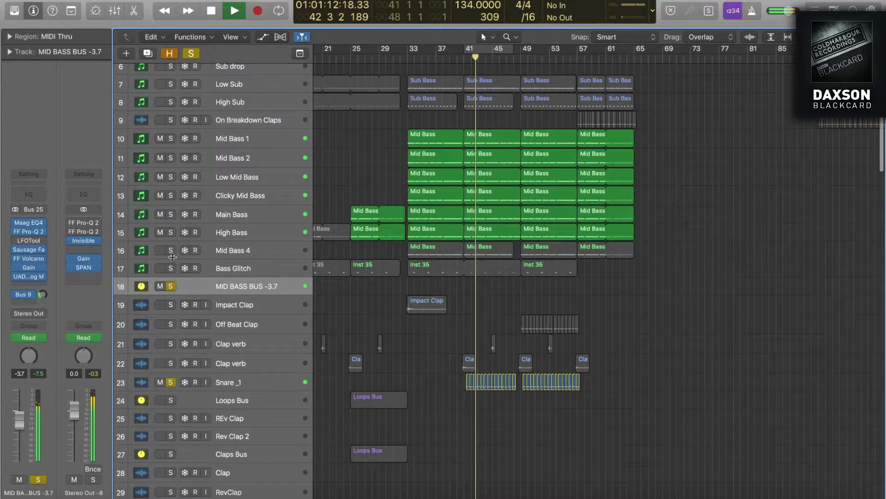
drag(170, 251, 172, 268)
scroll(172, 258, up, 2)
drag(170, 130, 170, 112)
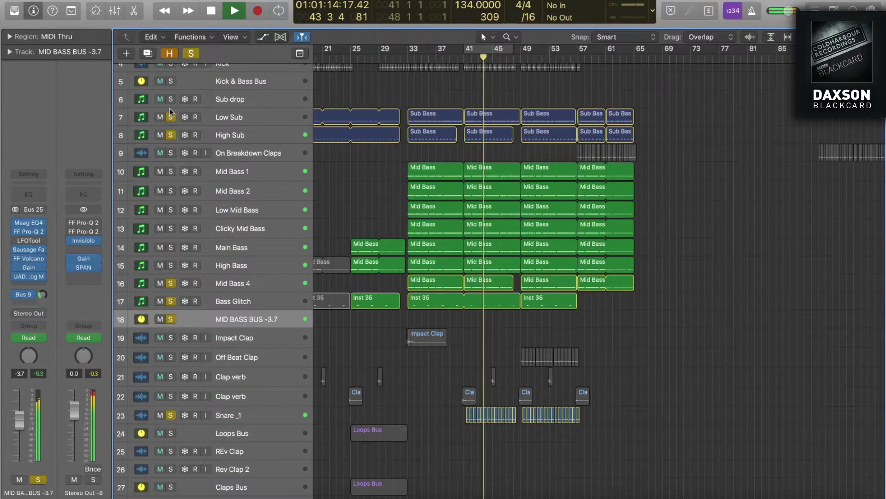
scroll(173, 121, up, 4)
click(170, 148)
Clear all solos to hear the full mix, stop playback and bring the intro lead tracks into view
scroll(392, 181, down, 8)
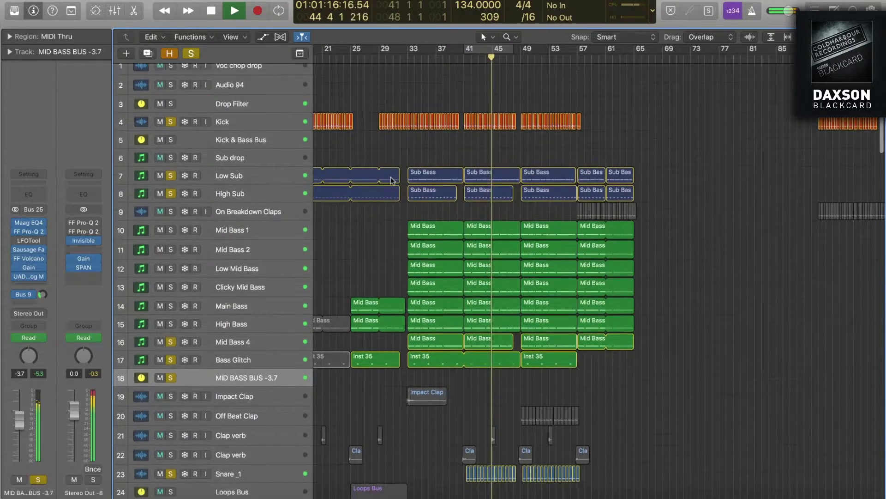
scroll(393, 185, down, 6)
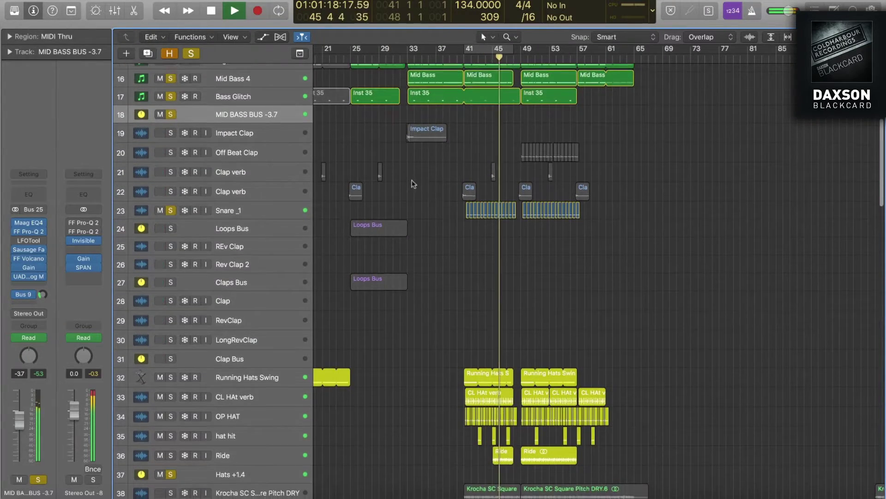
scroll(383, 184, down, 20)
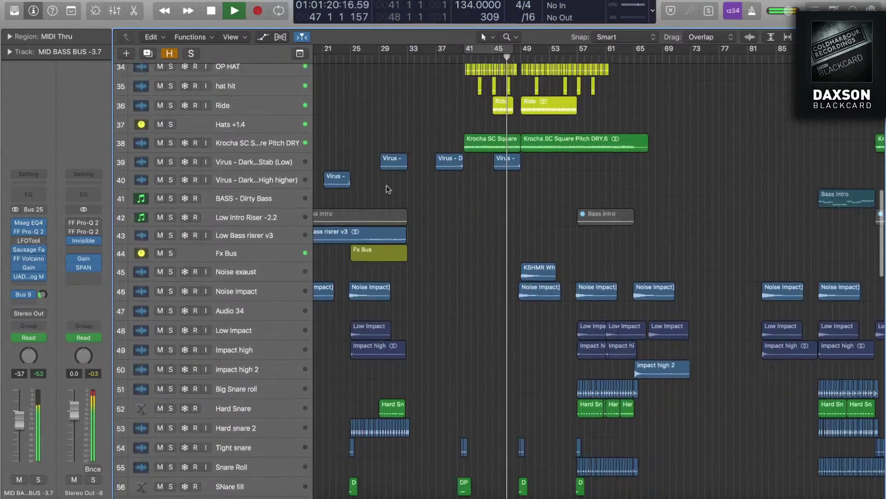
scroll(401, 217, down, 8)
key(space)
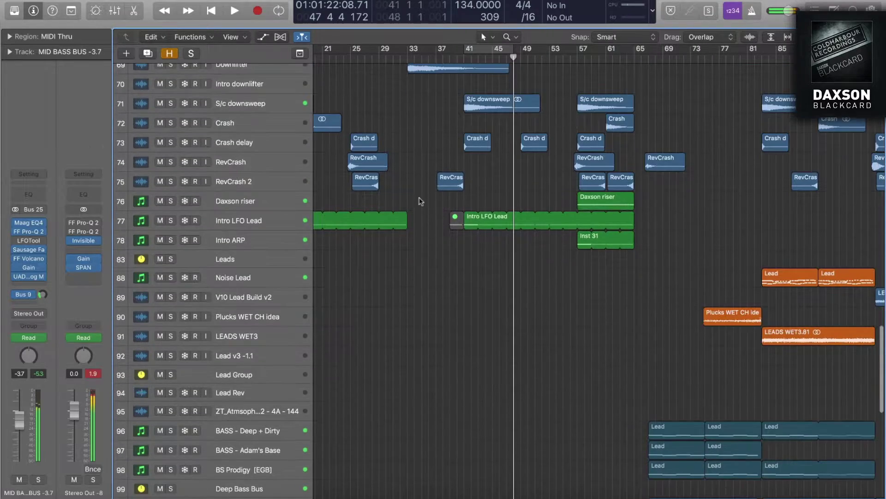
Loop bars 41 to 49 and play the Intro LFO Lead track in solo, then stop playback
drag(442, 179, 676, 267)
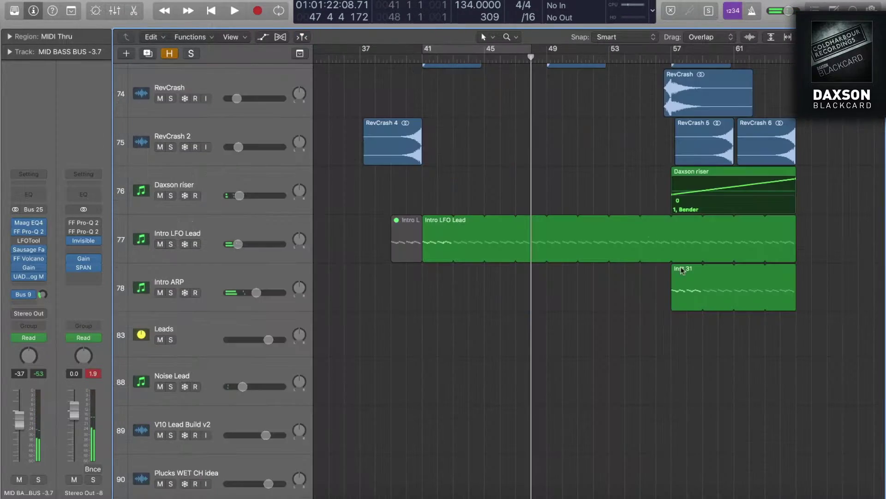
click(445, 229)
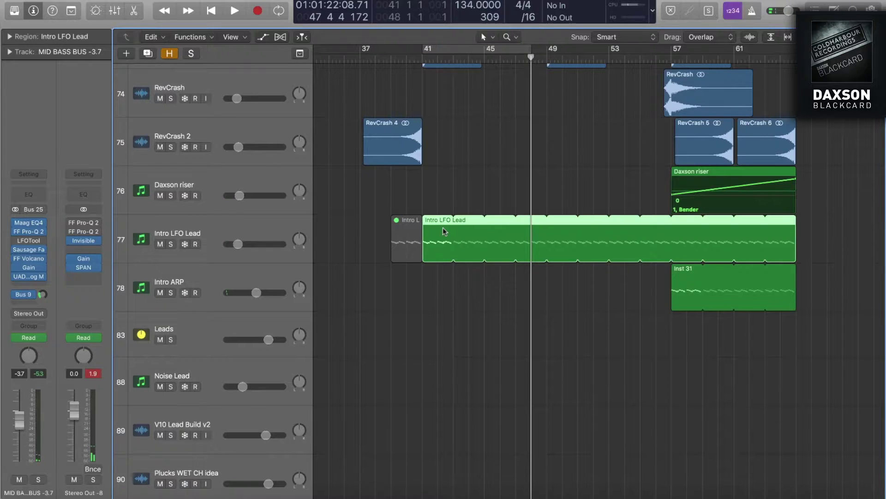
key(super+u)
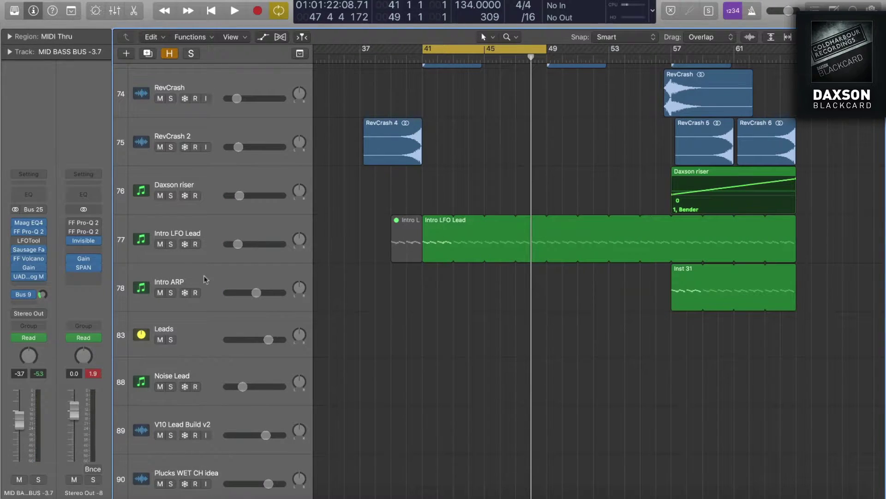
click(170, 244)
key(space)
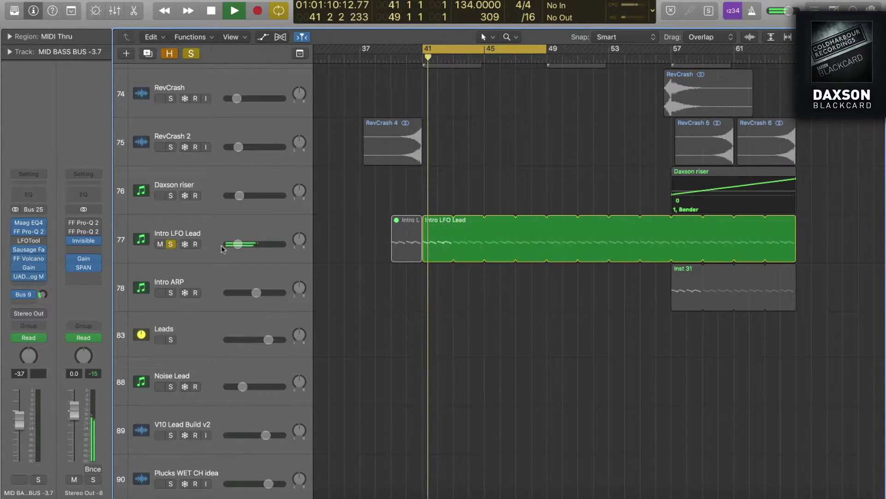
click(229, 223)
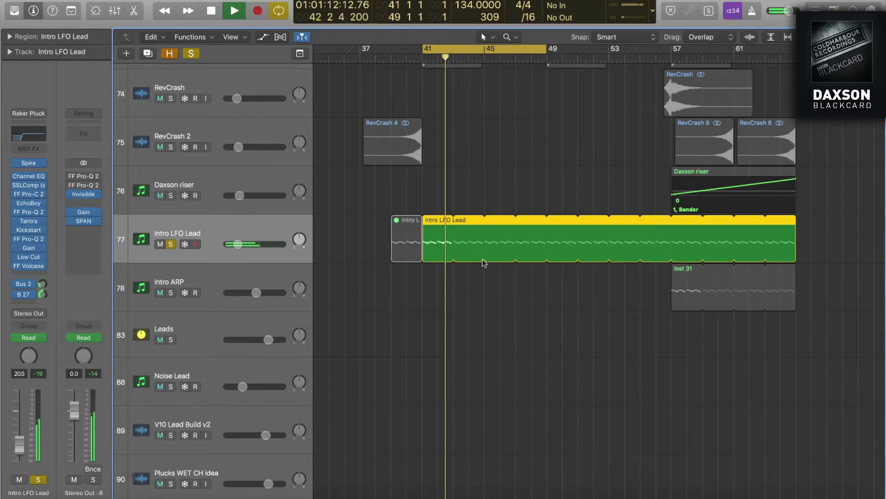
key(space)
Open the Intro LFO Lead region in the Piano Roll and examine its note pattern from bar 41
click(441, 283)
double_click(435, 241)
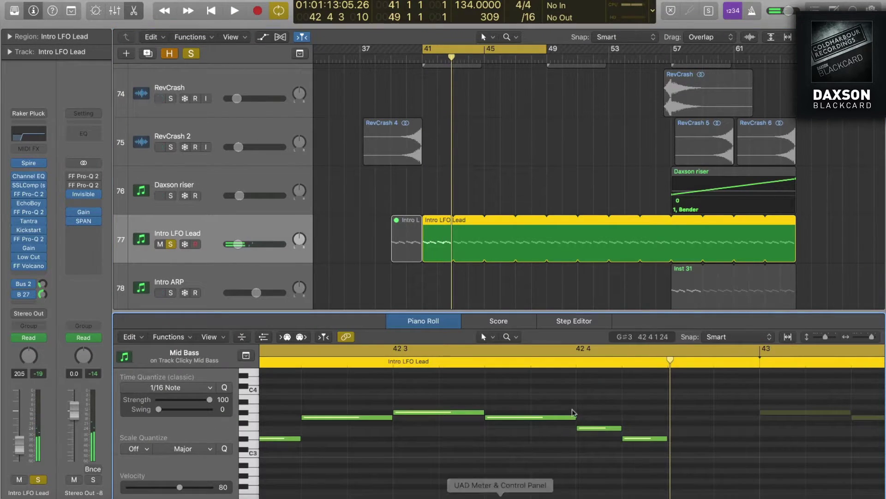
scroll(635, 429, left, 7)
drag(872, 339, 855, 340)
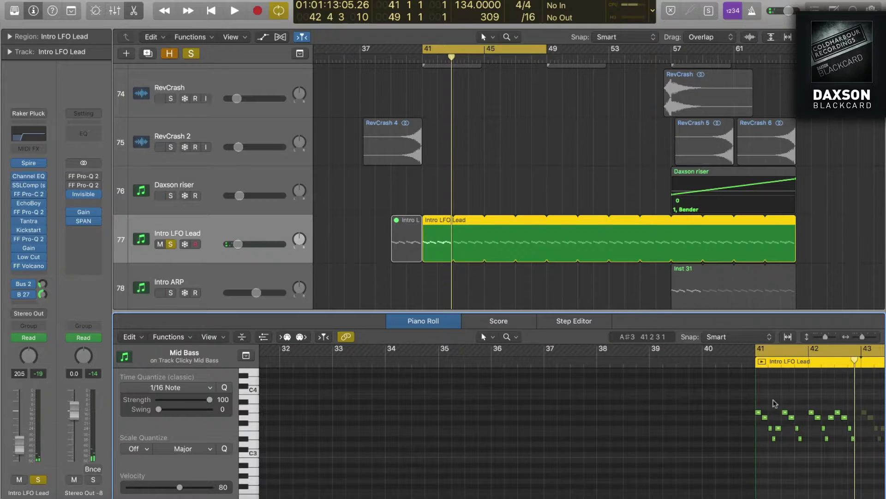
scroll(776, 403, right, 1)
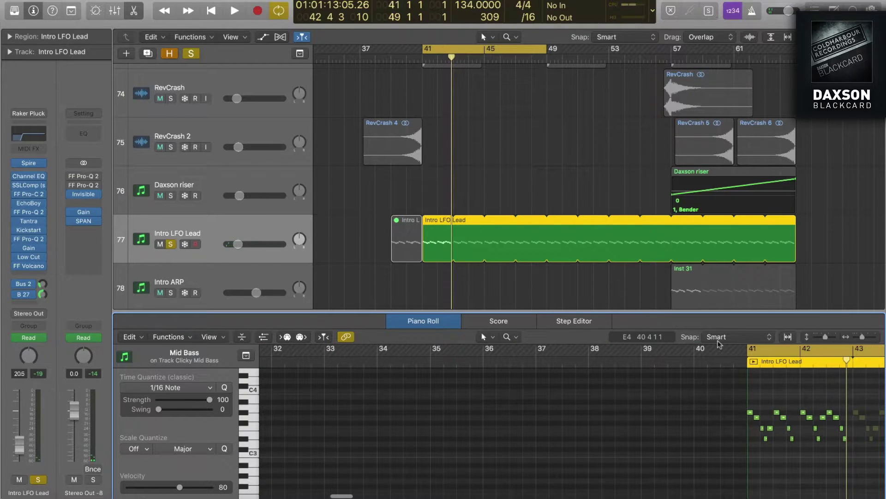
Solo the Intro ARP track and play its Inst 31 region looped over bars 57 to 65
click(171, 293)
key(super+u)
key(space)
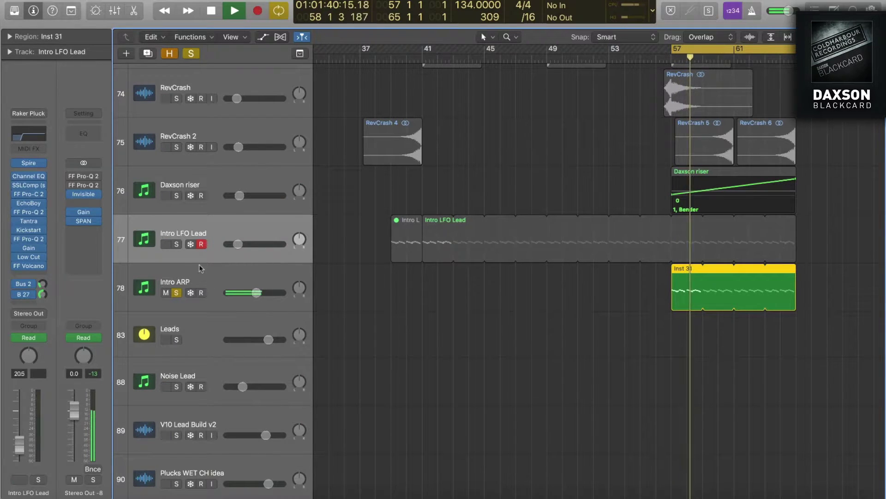
Solo only the Intro LFO Lead track again and play it with the loop moved back to bars 41 to 49
click(177, 244)
drag(692, 53, 448, 56)
key(space)
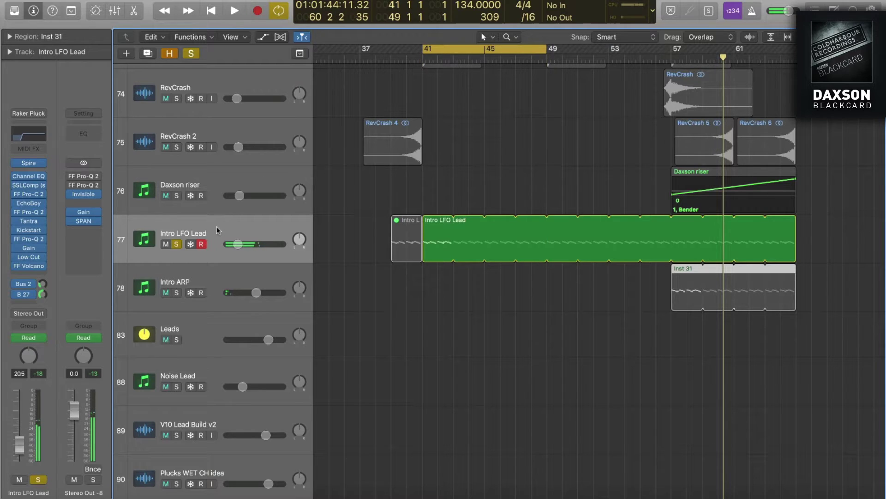
click(217, 226)
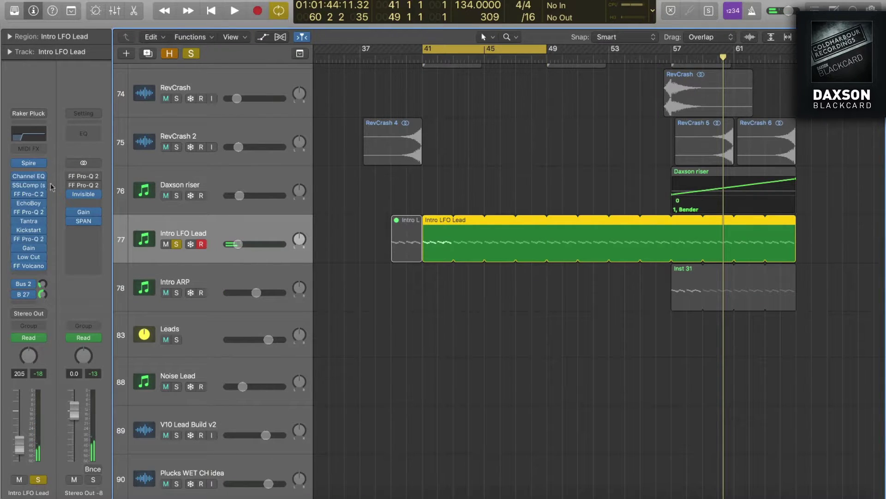
key(space)
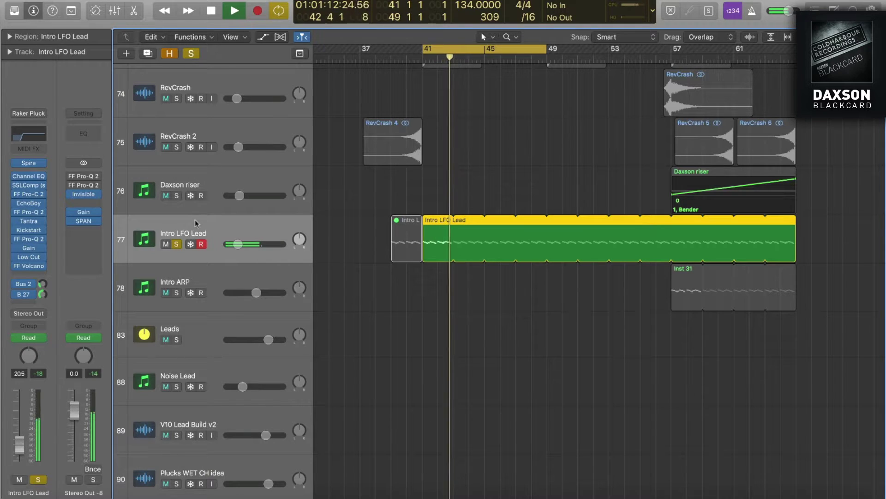
key(space)
Clear all solos, switch off the loop and play the full arrangement from bar 43
click(191, 53)
key(z)
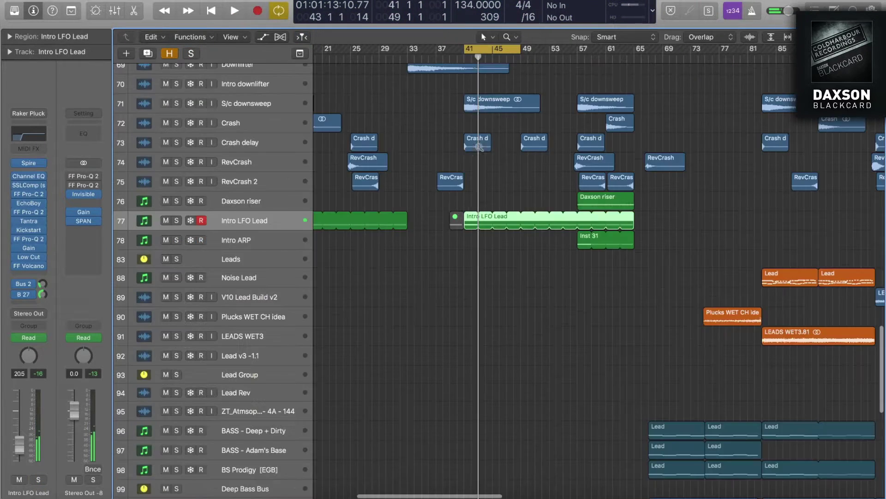
scroll(415, 319, down, 2)
scroll(414, 320, down, 5)
key(z)
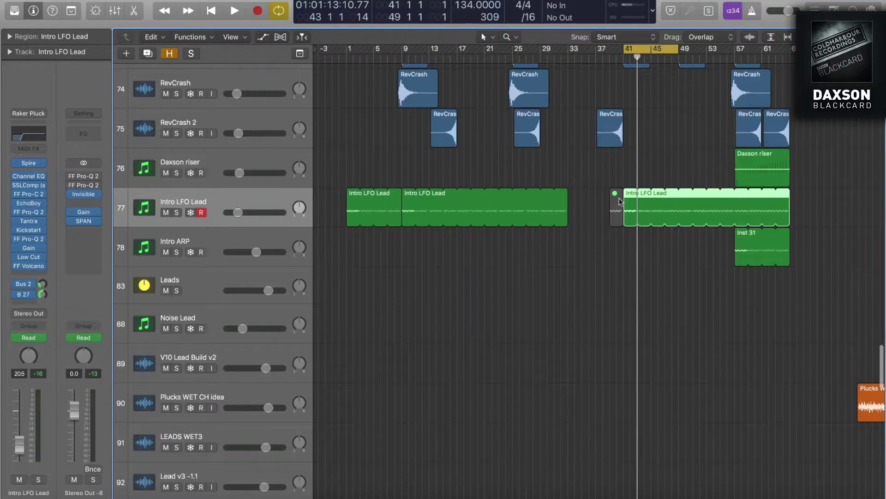
key(space)
key(z)
scroll(401, 232, down, 2)
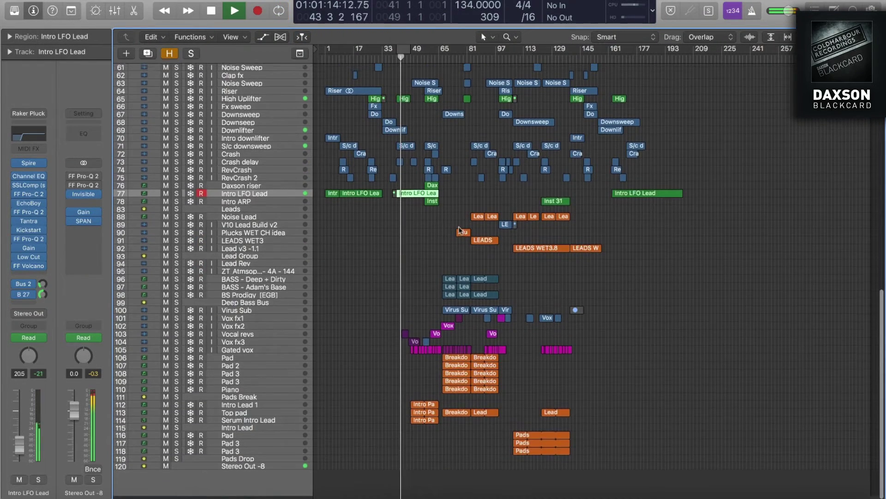
Select the MID BASS BUS -3.7 track and show its automation around bar 48
drag(379, 317, 482, 442)
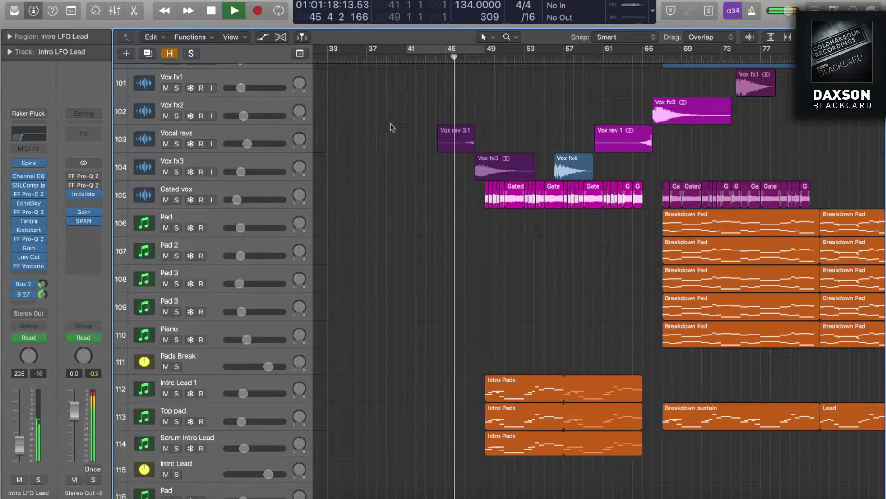
scroll(409, 125, up, 3)
scroll(418, 159, up, 15)
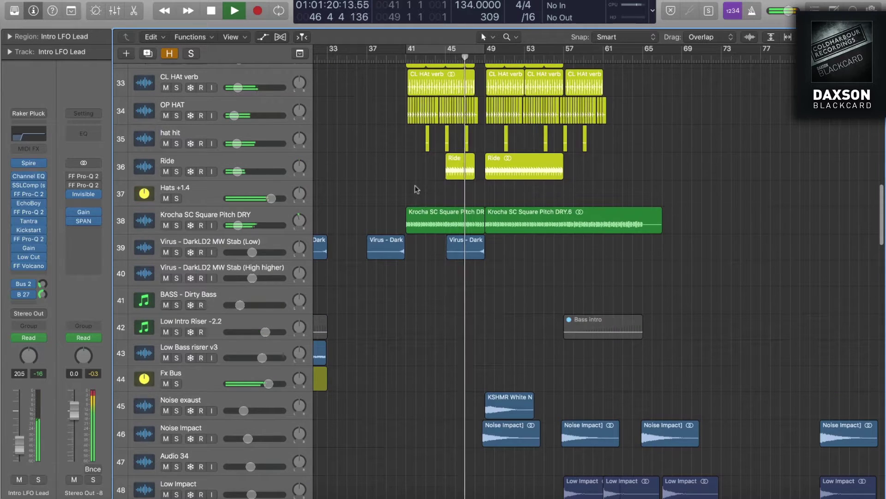
scroll(213, 179, up, 5)
scroll(214, 180, up, 5)
scroll(231, 199, down, 8)
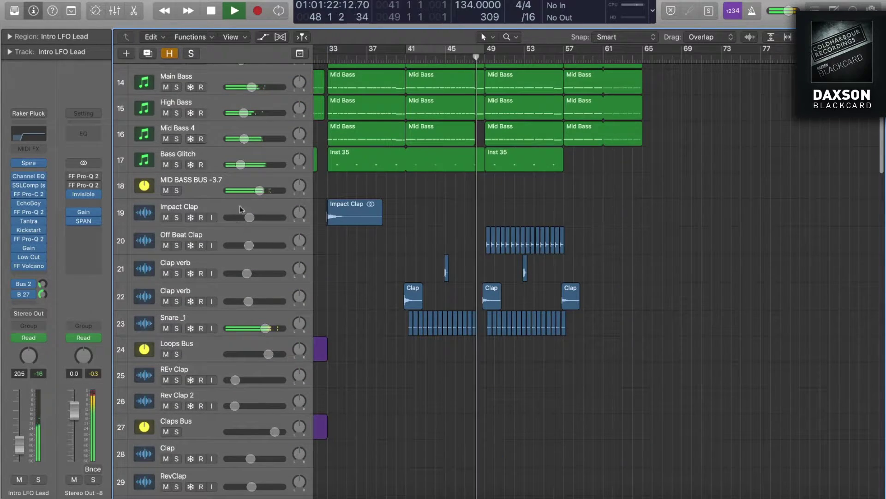
click(222, 183)
drag(365, 165, 573, 240)
key(a)
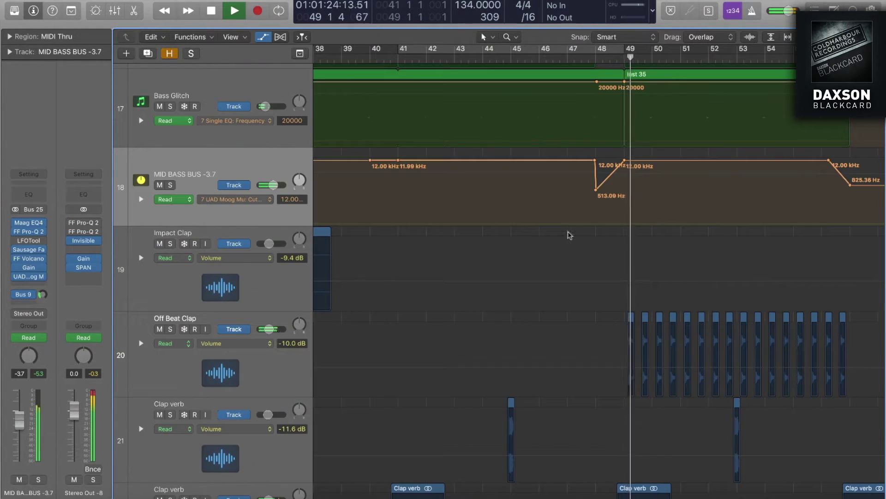
Play the MID BASS BUS -3.7 track's UAD Moog cutoff automation dip at bar 48, starting from bar 47
key(space)
click(231, 203)
click(255, 199)
click(582, 60)
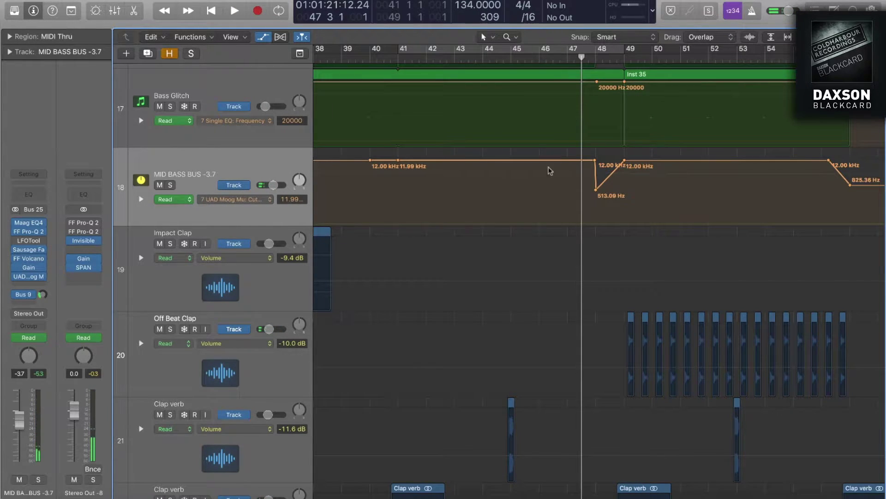
scroll(560, 167, up, 4)
drag(554, 168, 740, 389)
key(space)
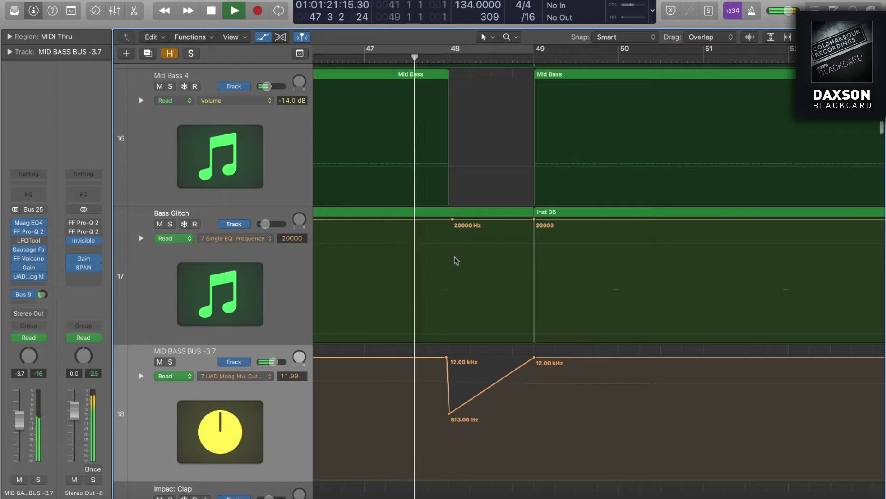
Display the 6 Gain: Gain automation on the MID BASS BUS -3.7 track and stop playback
ctrl+alt+click(456, 261)
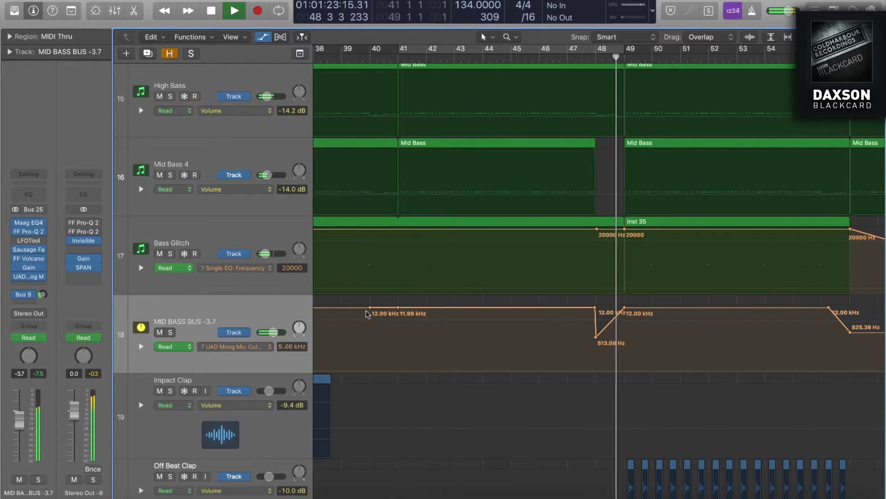
click(241, 345)
click(257, 331)
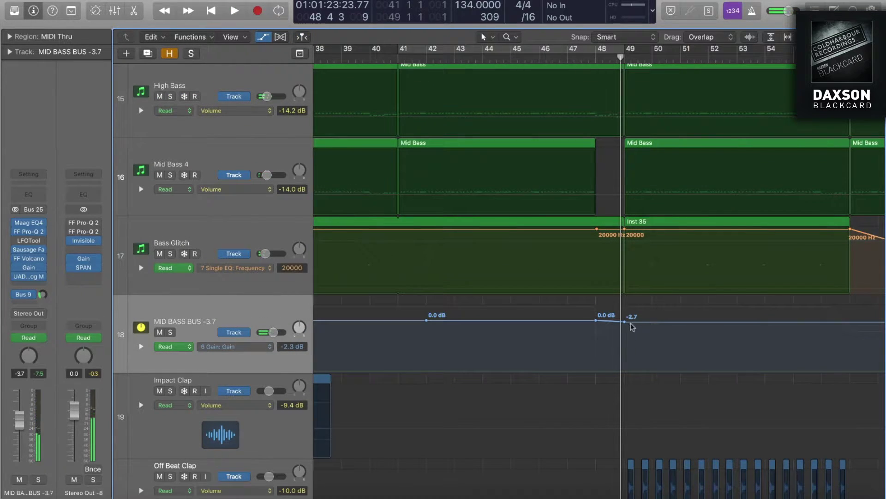
Solo the Gated vox, Vocal revs and Vox fx3 tracks together and play them from around bar 46
ctrl+alt+click(631, 333)
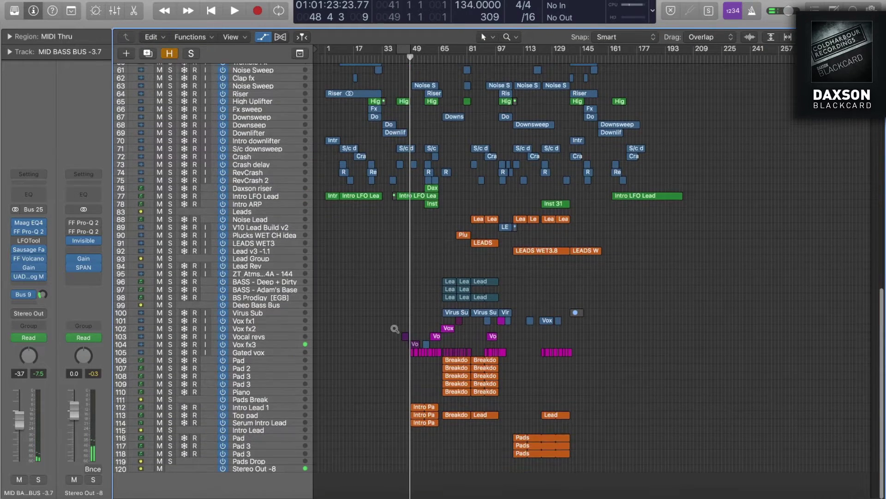
drag(396, 327, 510, 399)
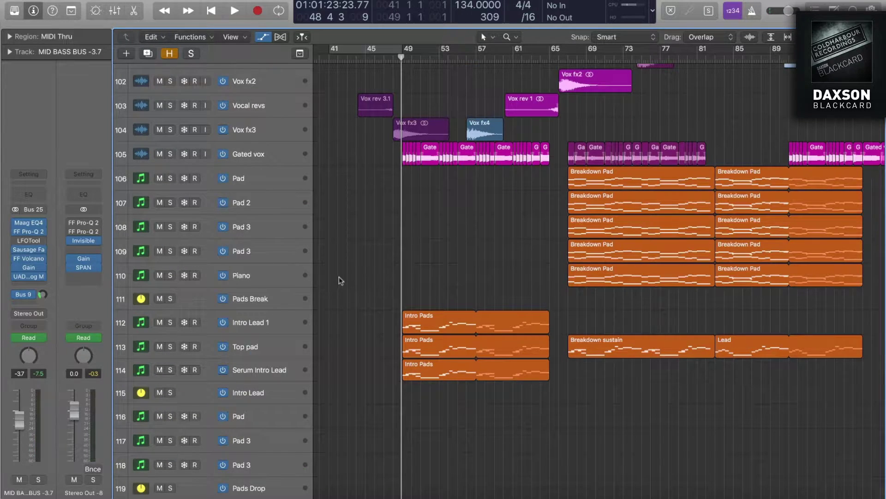
click(170, 153)
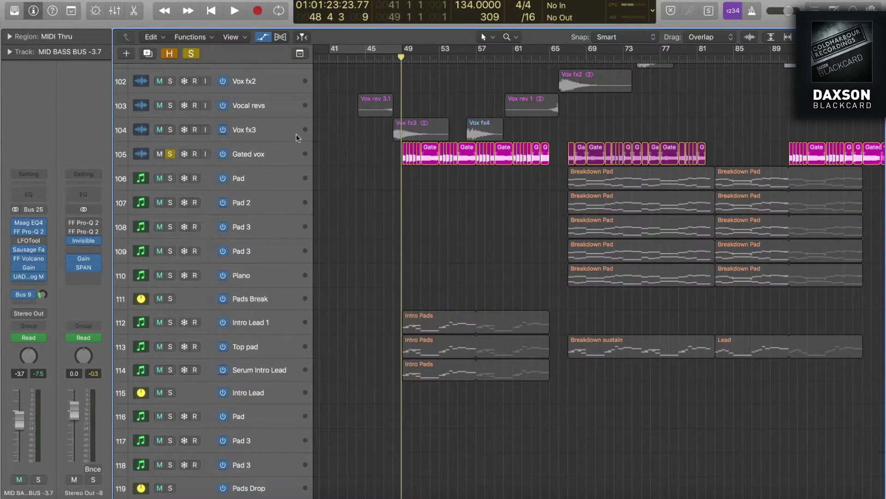
click(375, 57)
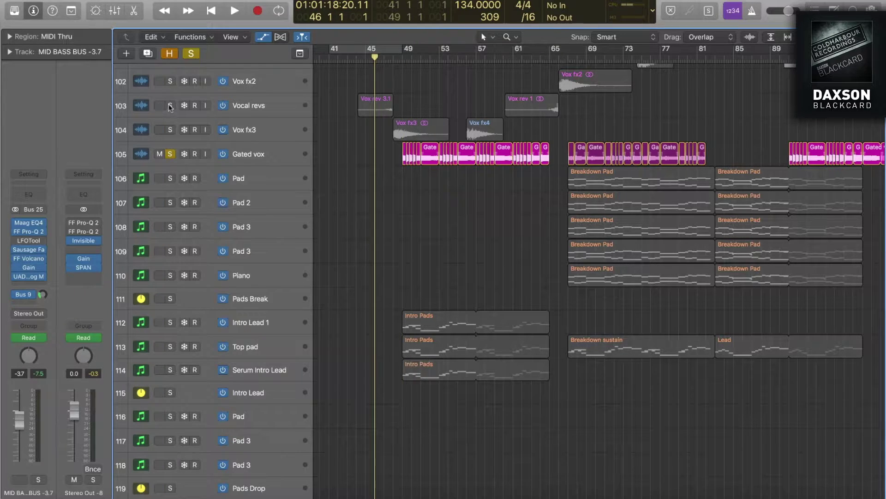
drag(170, 108, 169, 119)
key(space)
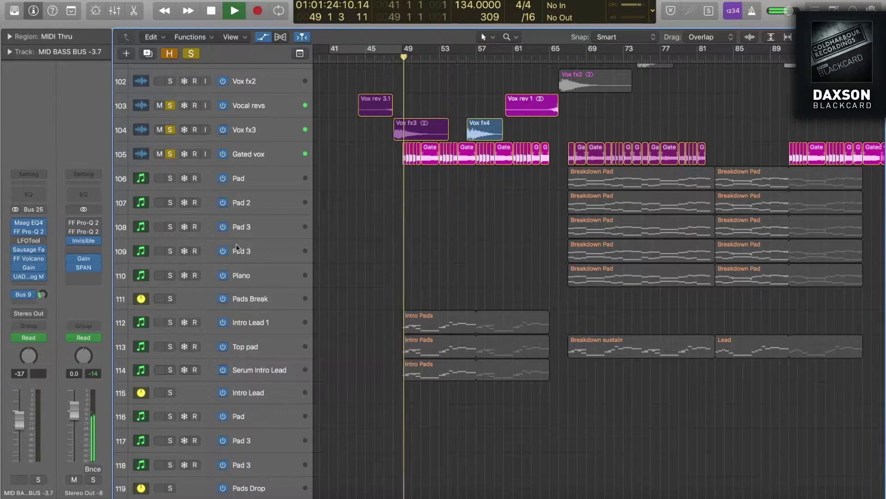
ctrl+alt+click(375, 250)
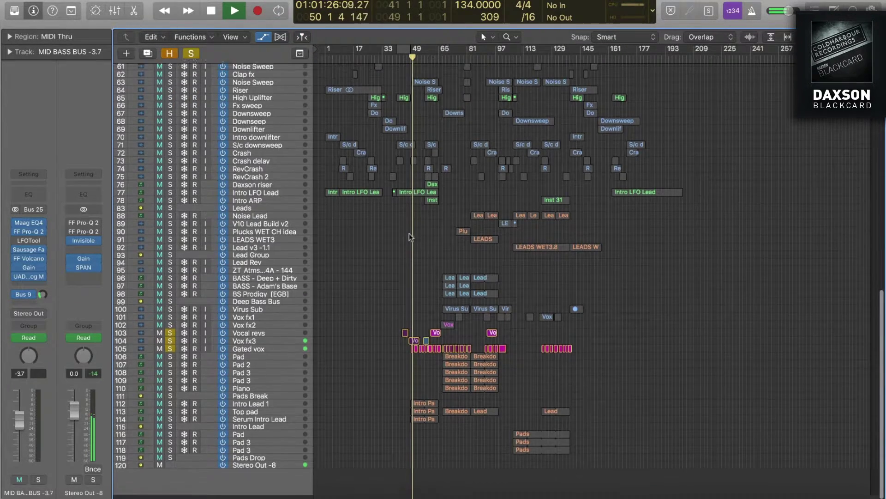
drag(405, 340, 466, 430)
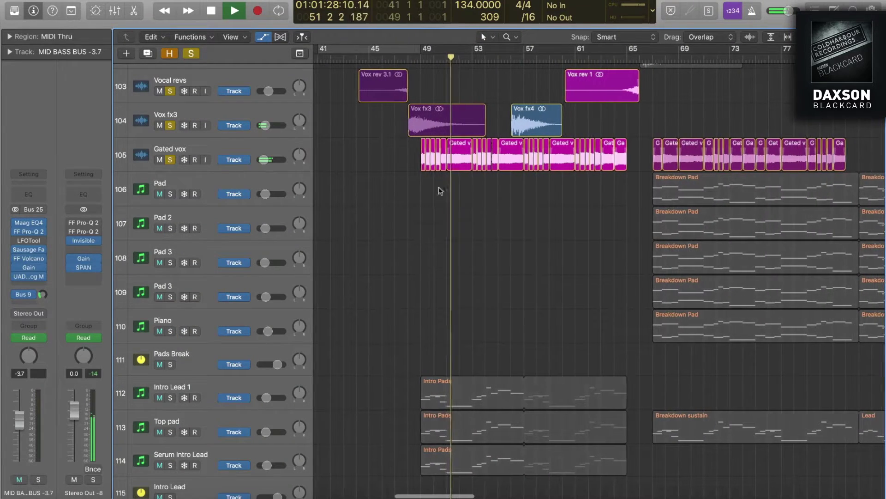
Stop playback and hide the track automation in the arrangement
key(space)
drag(388, 127, 460, 145)
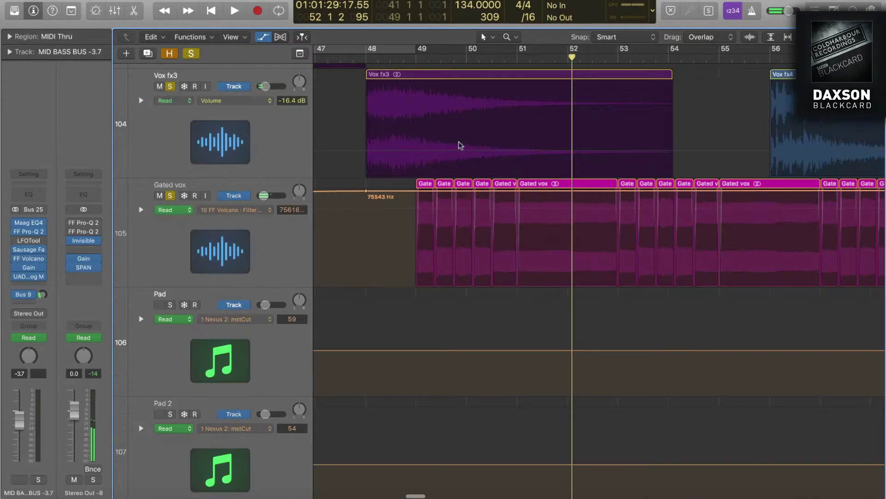
key(a)
click(442, 316)
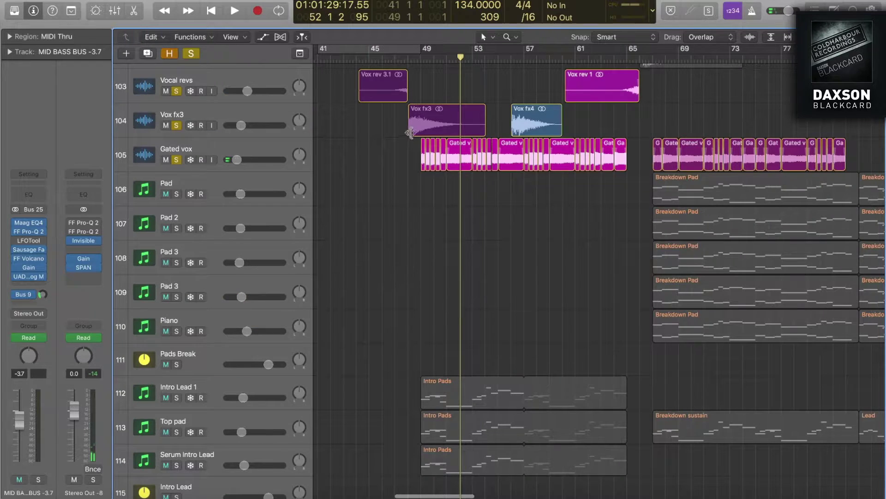
Show the Intro Lead 1 track's Intro Pads notes in the Piano Roll and solo that track
double_click(453, 393)
scroll(203, 201, down, 5)
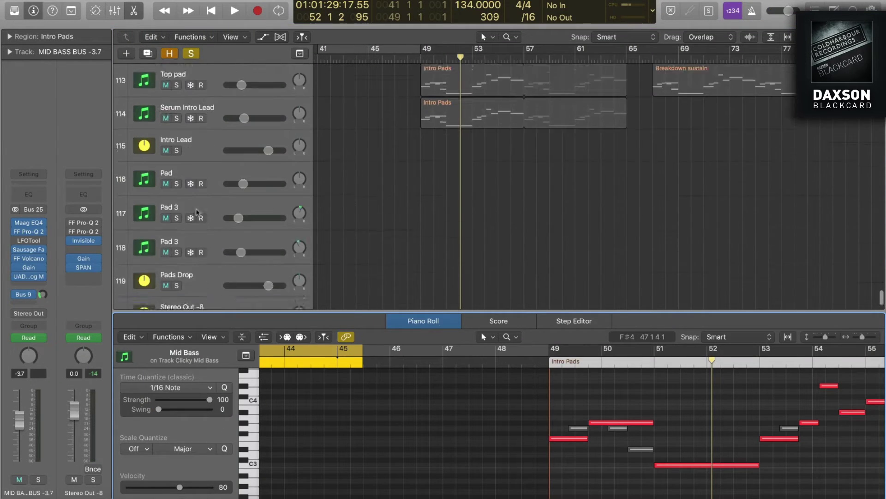
scroll(203, 200, up, 2)
click(177, 137)
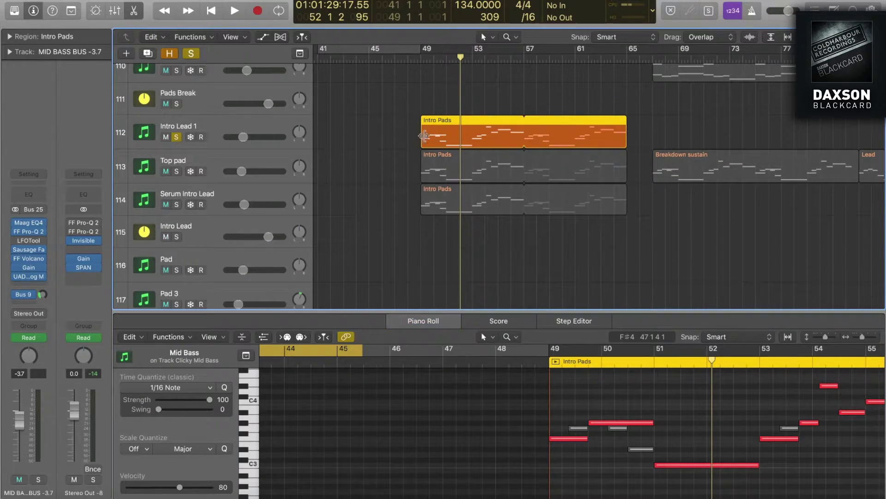
Loop the Intro Pads region from bar 49 to 65 and play it with the whole melody in view
key(super+u)
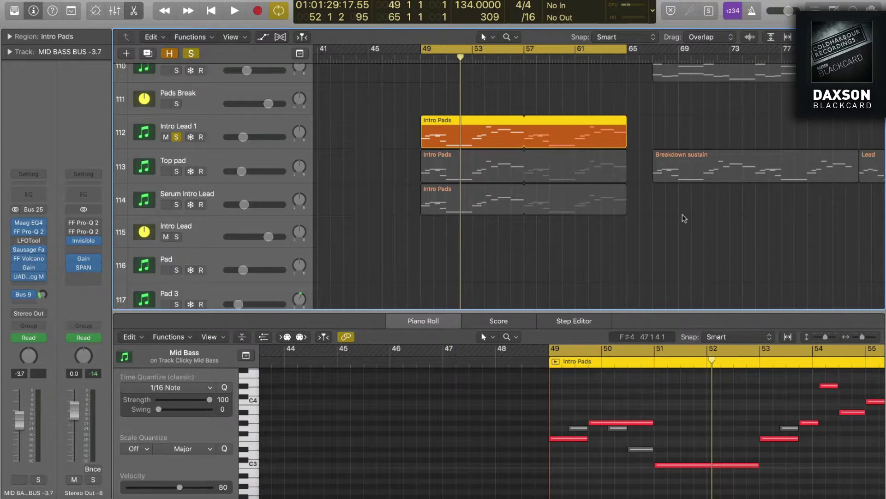
key(space)
drag(862, 336, 822, 339)
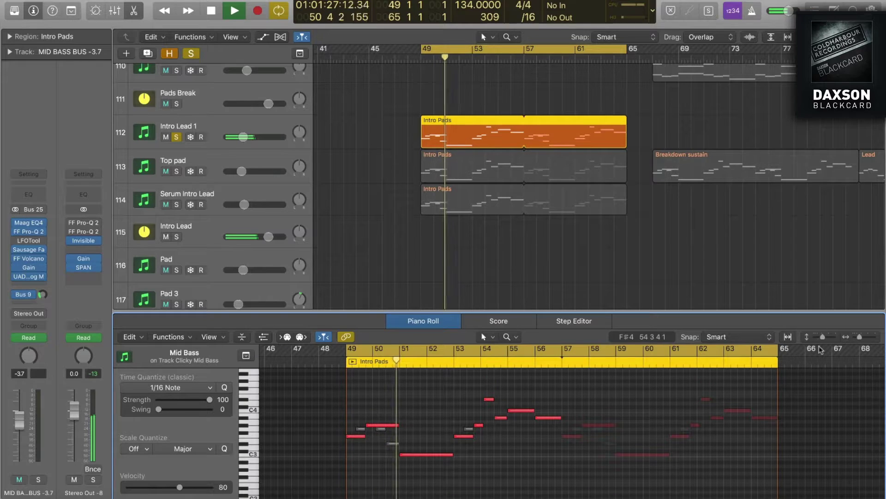
Close the Piano Roll, and audition the Top pad and Serum Intro Lead tracks alone, one after the other
key(p)
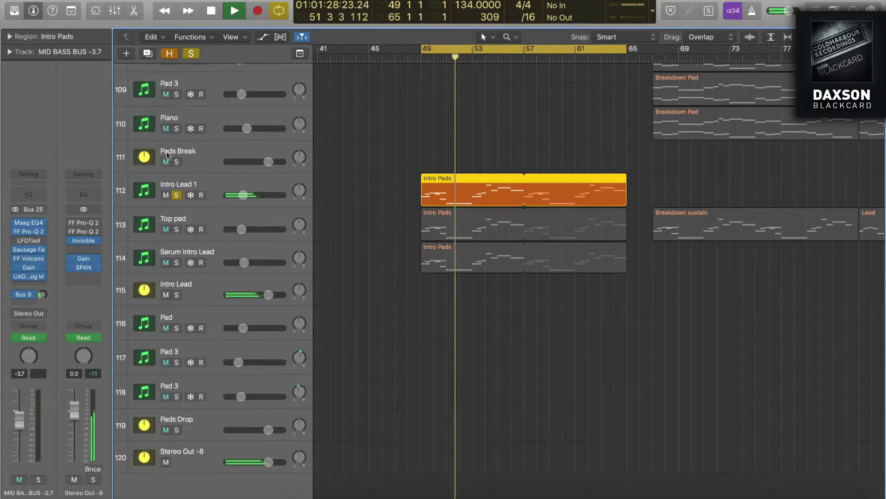
click(178, 229)
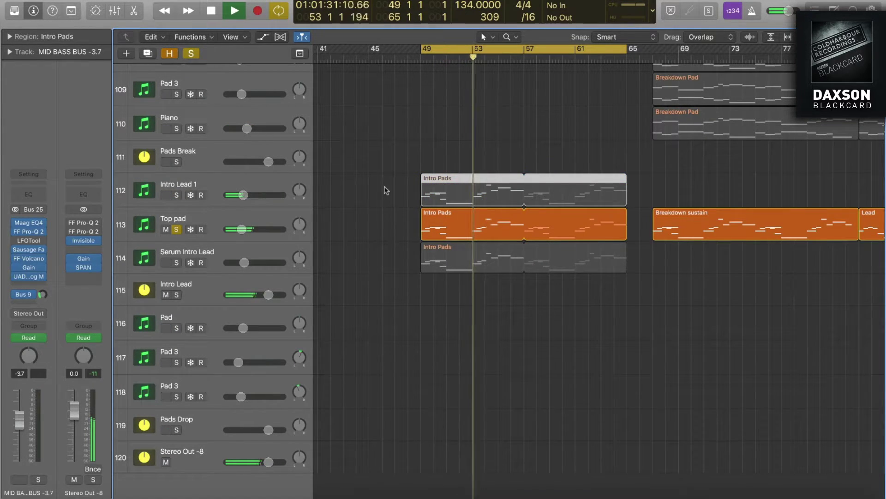
click(176, 263)
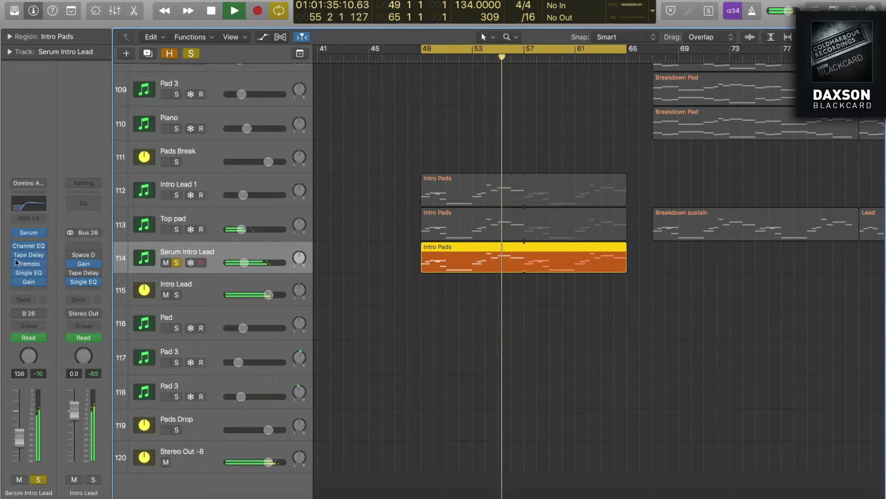
Compare the Serum Intro Lead track with its Tremolo effect bypassed and enabled
click(19, 263)
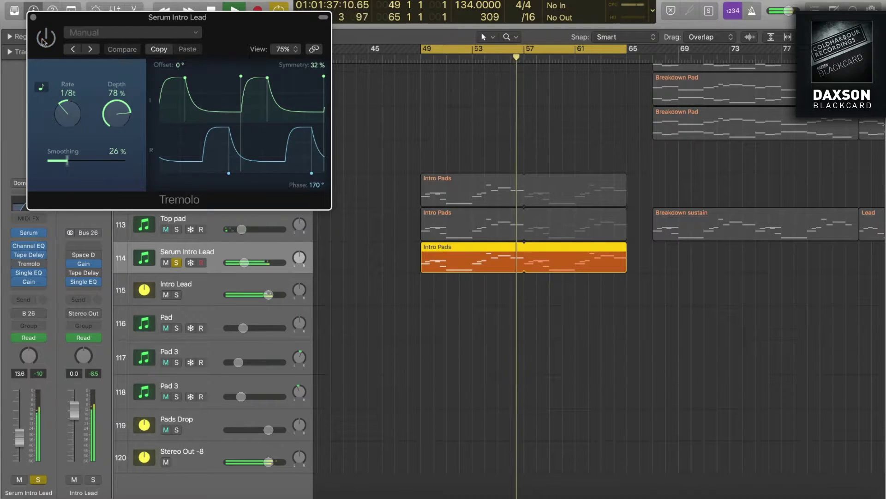
click(45, 38)
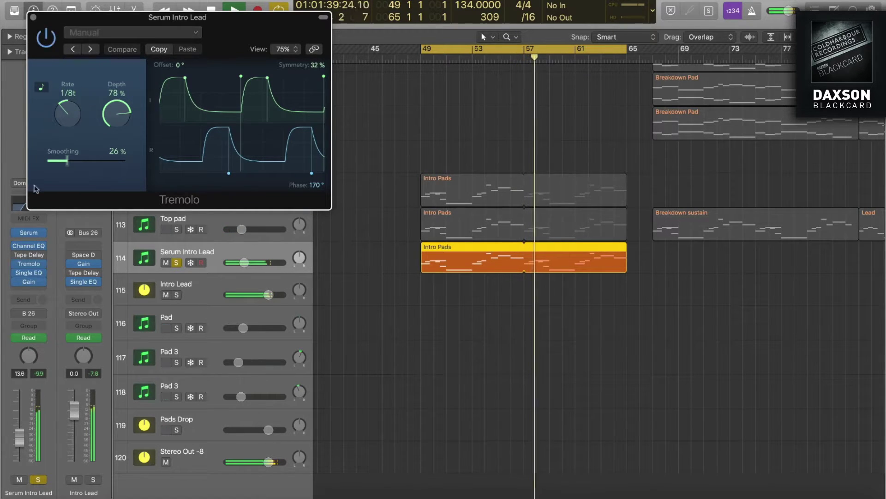
click(33, 18)
Solo Top pad and Intro Lead 1 along with Serum Intro Lead and restart playback from bar 49
click(176, 229)
click(177, 195)
scroll(212, 164, up, 10)
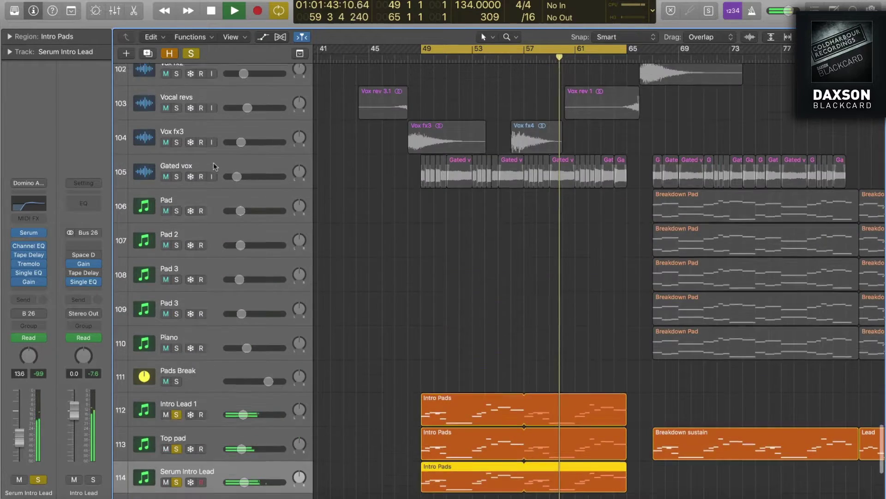
key(space)
key(space)
Add the Gated vox, Vox fx3 and Intro LFO Lead tracks to the soloed intro leads during playback
click(177, 290)
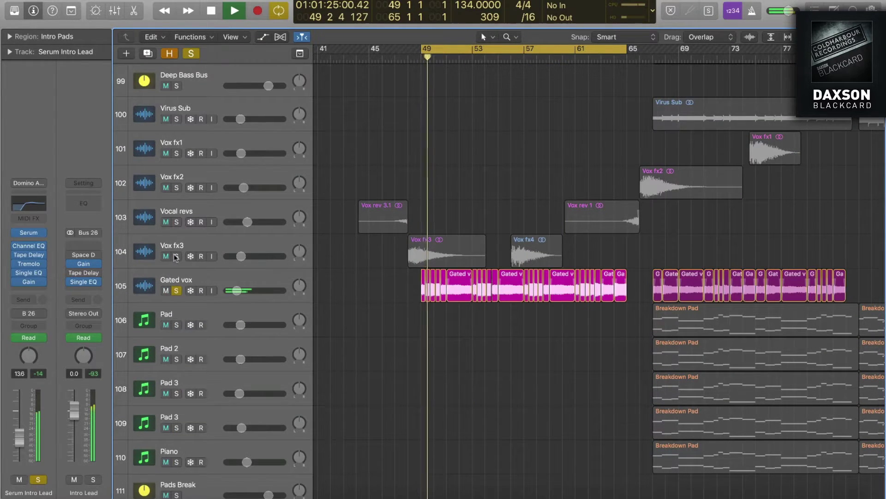
click(176, 256)
key(z)
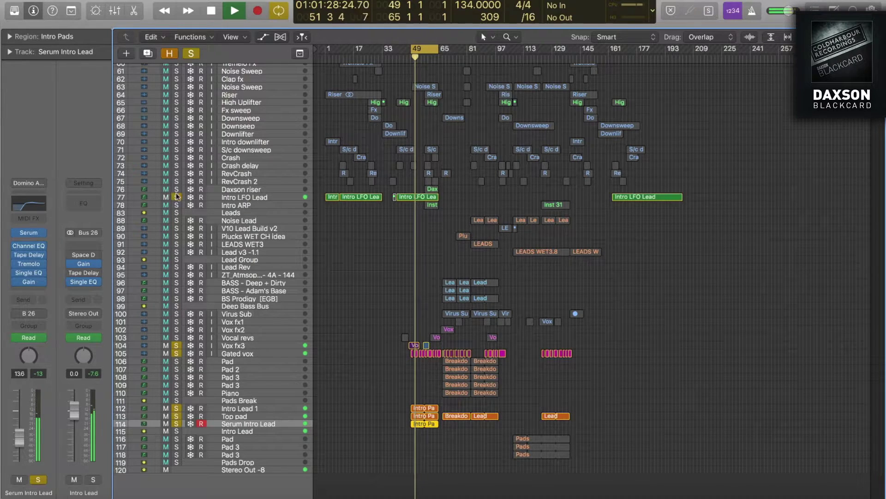
scroll(179, 212, up, 2)
click(177, 223)
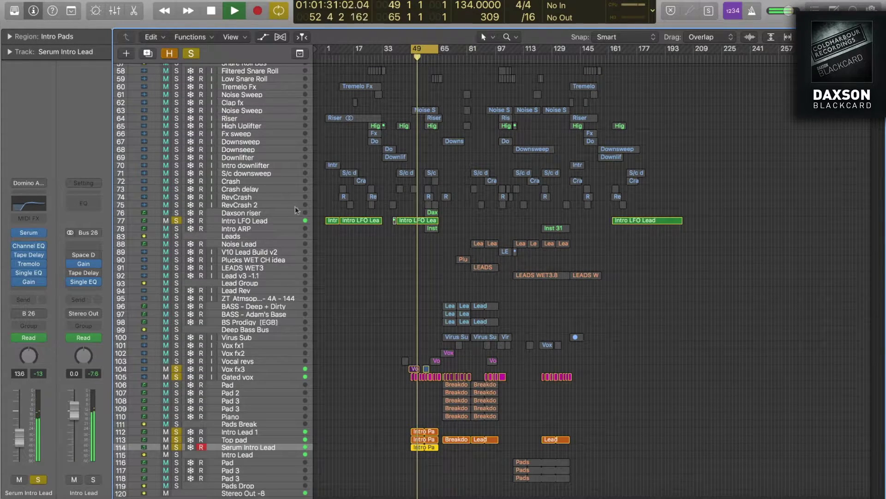
scroll(322, 210, up, 2)
drag(521, 292, 381, 208)
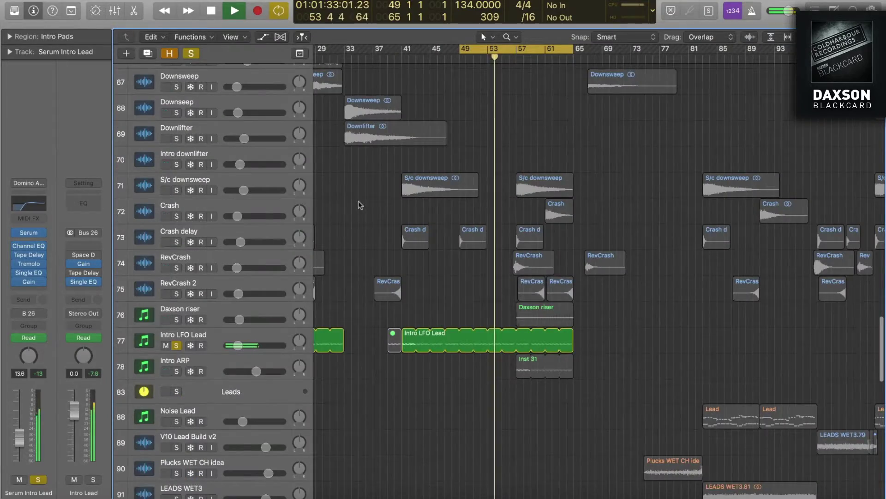
Stop playback, switch off the loop and solos, and bring up the impact and snare tracks around bar 57
key(z)
key(space)
key(c)
scroll(410, 232, up, 10)
scroll(406, 231, up, 5)
scroll(400, 204, left, 5)
scroll(401, 204, down, 10)
key(z)
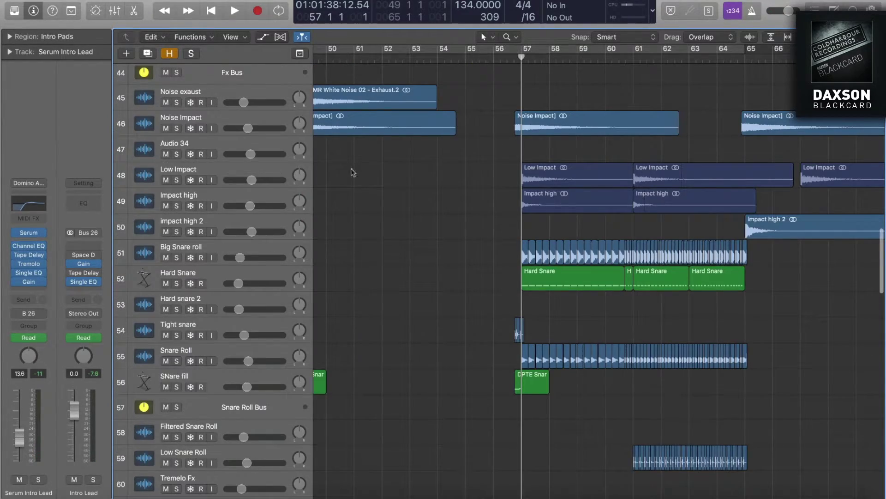
Solo the impact, snare, Noise Sweep, Riser and High Uplifter tracks of the build-up and play them from bar 57
click(177, 180)
click(177, 206)
click(177, 257)
click(177, 283)
key(z)
key(space)
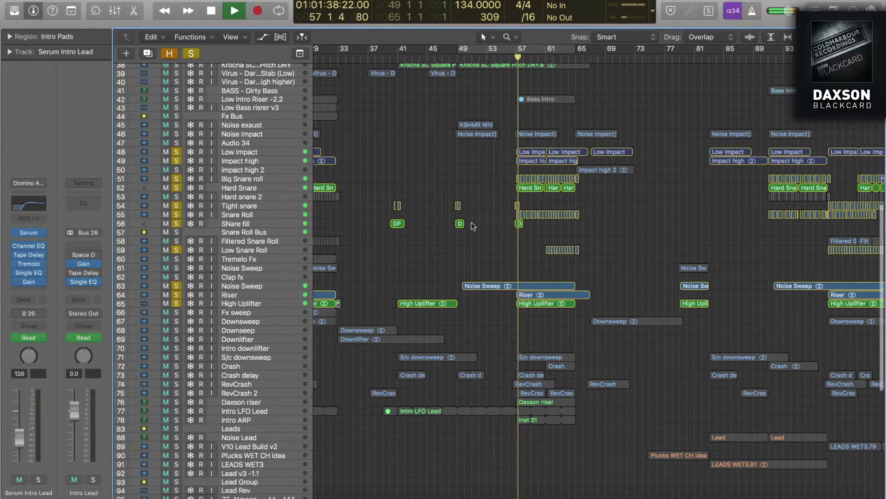
Solo Daxson riser, Intro LFO Lead, Intro ARP and Leads with the build-up, keeping only Daxson riser of these soloed
scroll(472, 222, up, 10)
scroll(465, 223, down, 10)
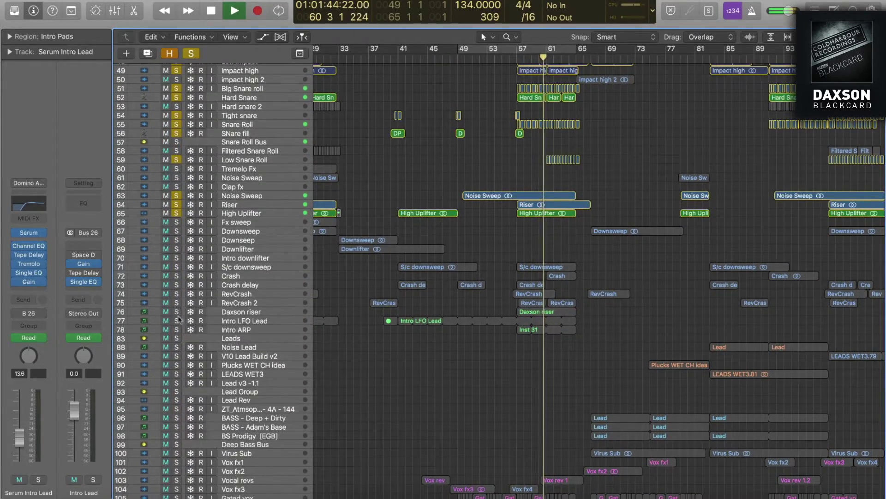
click(178, 319)
scroll(435, 284, down, 3)
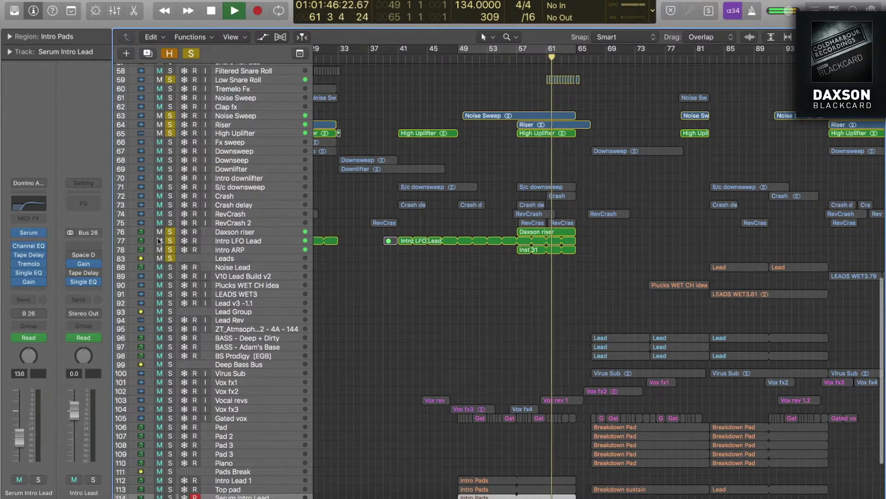
drag(170, 241, 168, 246)
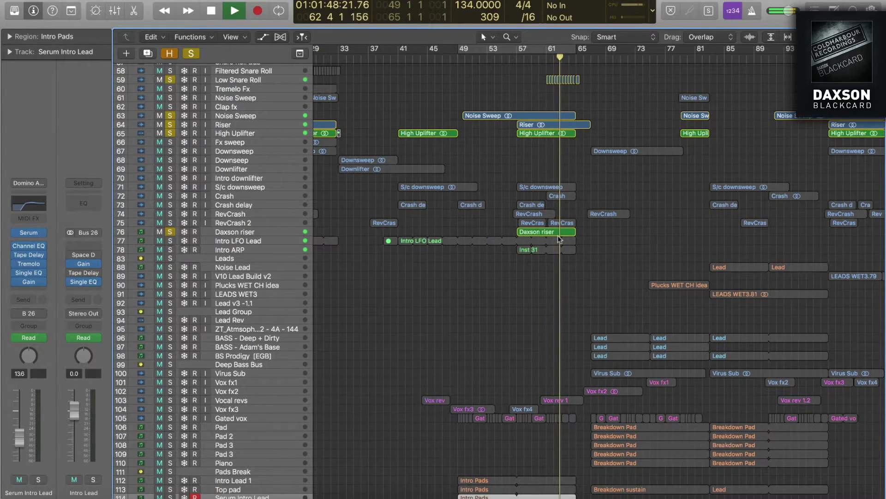
scroll(546, 231, down, 4)
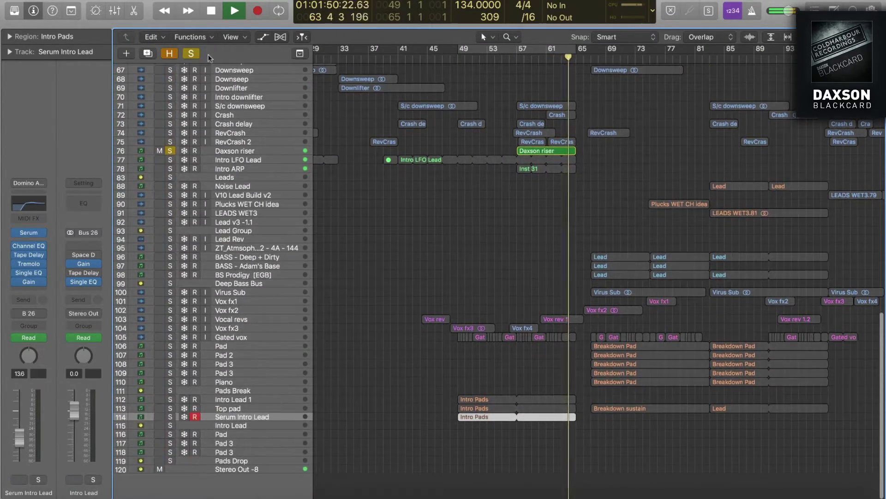
Clear all solos and play the full arrangement through the transition at bar 65 towards the breakdown
key(ctrl+alt+super+s)
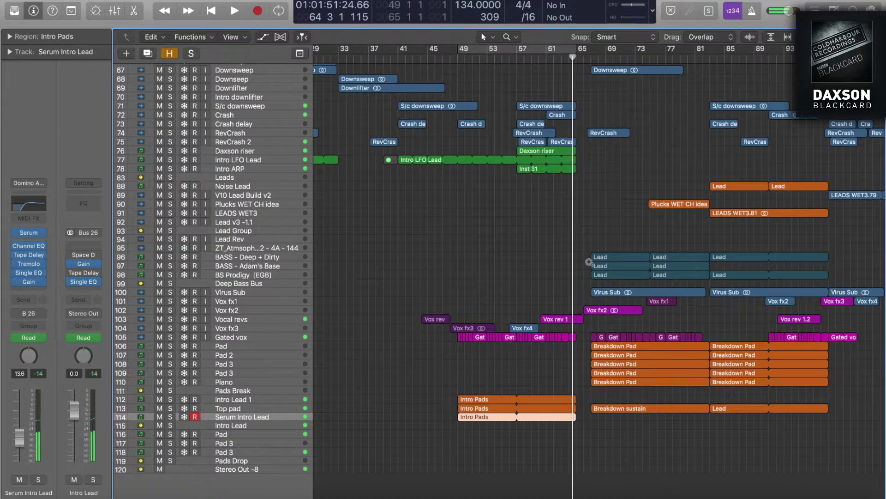
scroll(595, 286, down, 5)
key(space)
scroll(532, 284, up, 5)
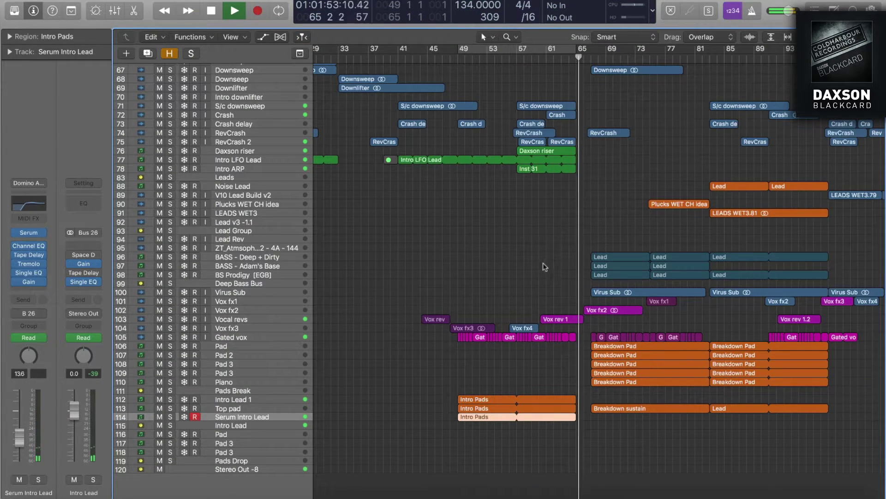
key(super+space)
key(Escape)
scroll(464, 212, up, 5)
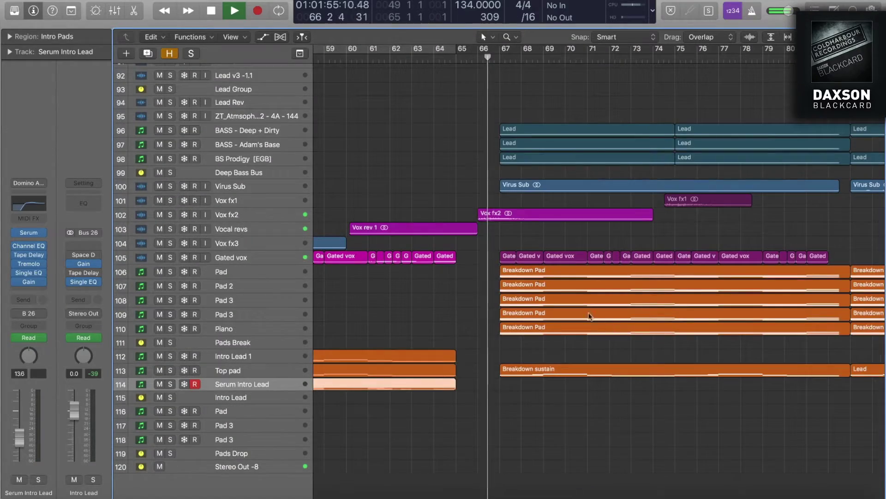
Stop playback and examine the impact, riser, vocal and breakdown pad regions following bar 65
key(space)
scroll(459, 146, up, 15)
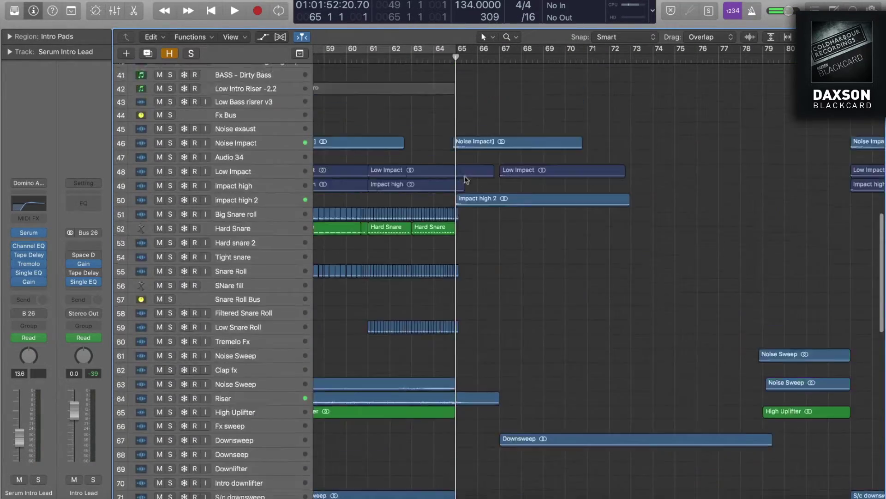
scroll(465, 180, down, 10)
scroll(466, 180, down, 5)
scroll(471, 231, up, 1)
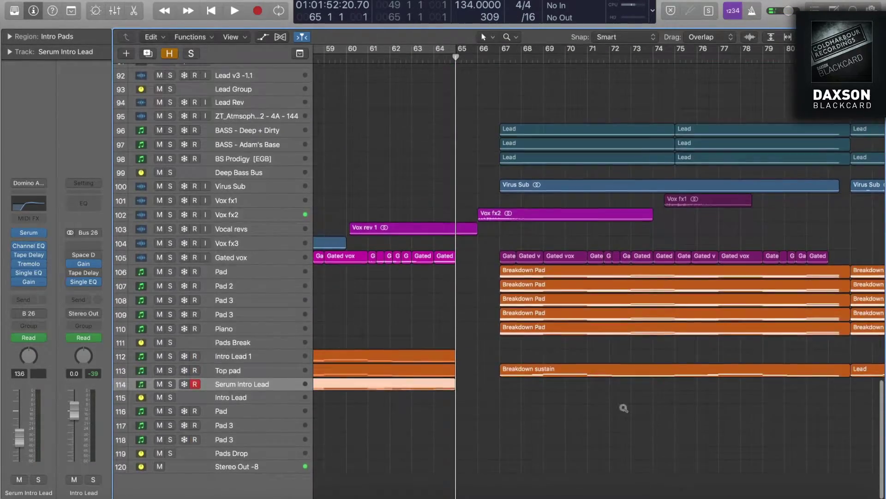
scroll(476, 294, up, 3)
scroll(476, 294, down, 3)
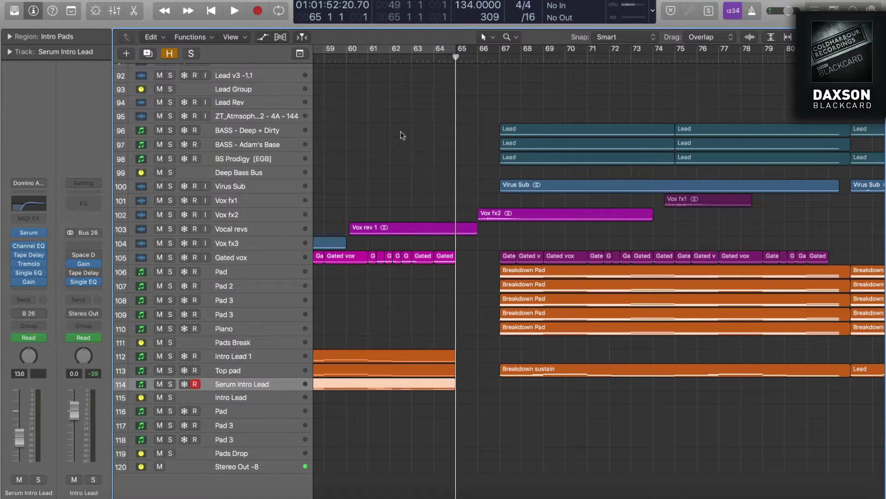
Solo the Vox fx2 and Vocal revs tracks, play them from bar 65, then stop playback and clear the solos
scroll(614, 172, up, 6)
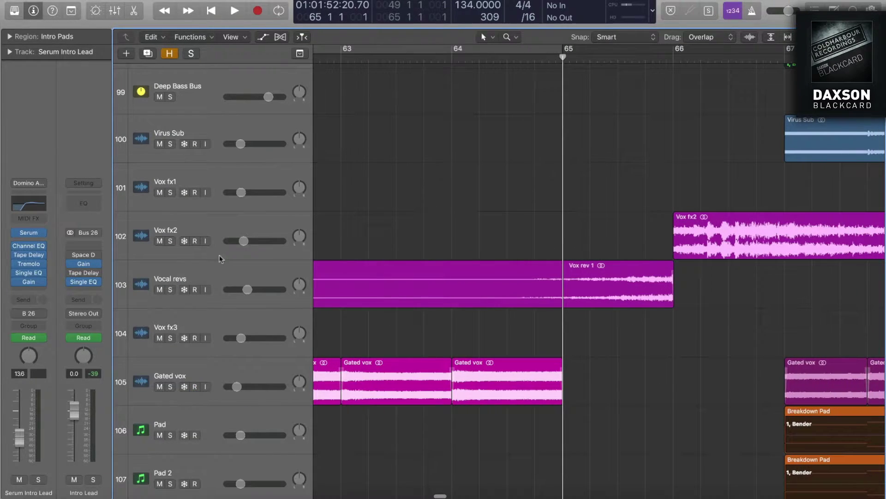
click(170, 241)
key(space)
click(170, 290)
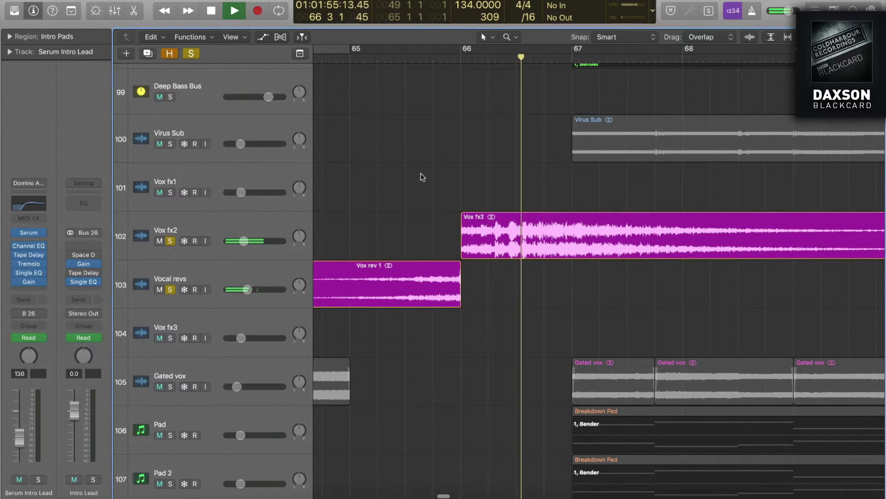
key(space)
key(ctrl+alt+super+s)
ctrl+alt+click(455, 240)
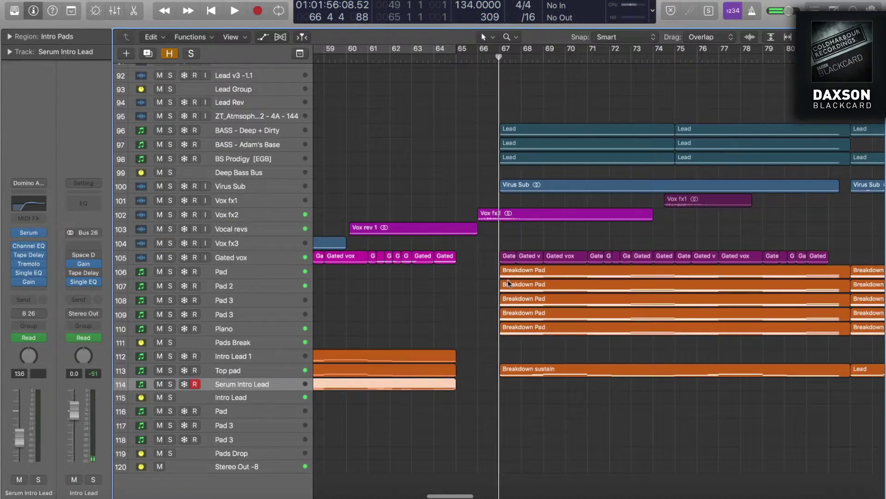
Loop the Piano track's Breakdown Pad region from bar 67 and play it, soloing Piano and the four pad tracks above it
ctrl+alt+click(455, 239)
click(482, 269)
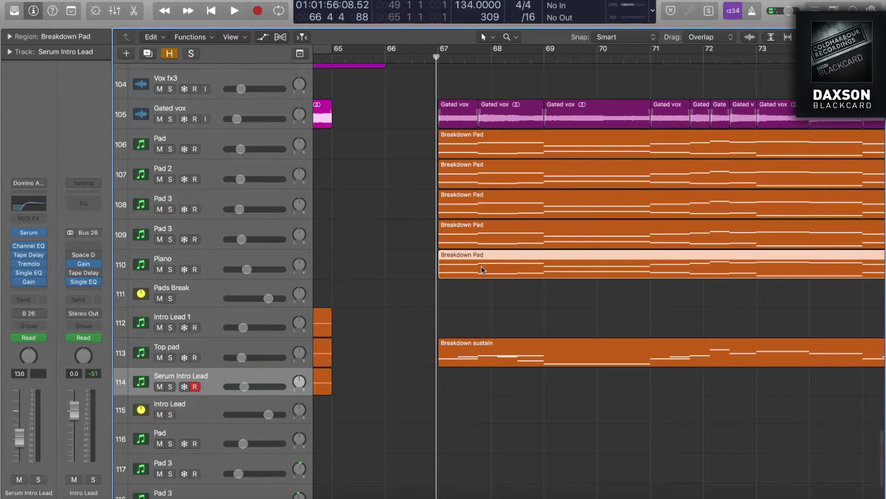
key(u)
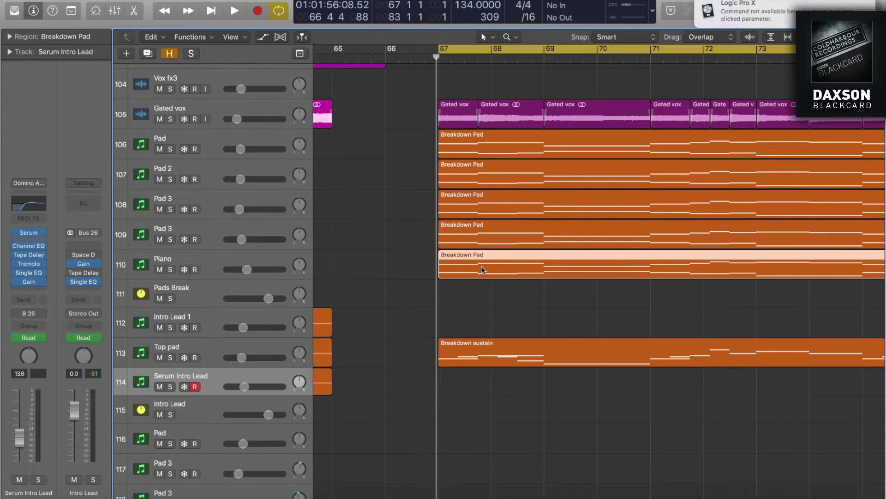
click(171, 269)
key(space)
click(170, 239)
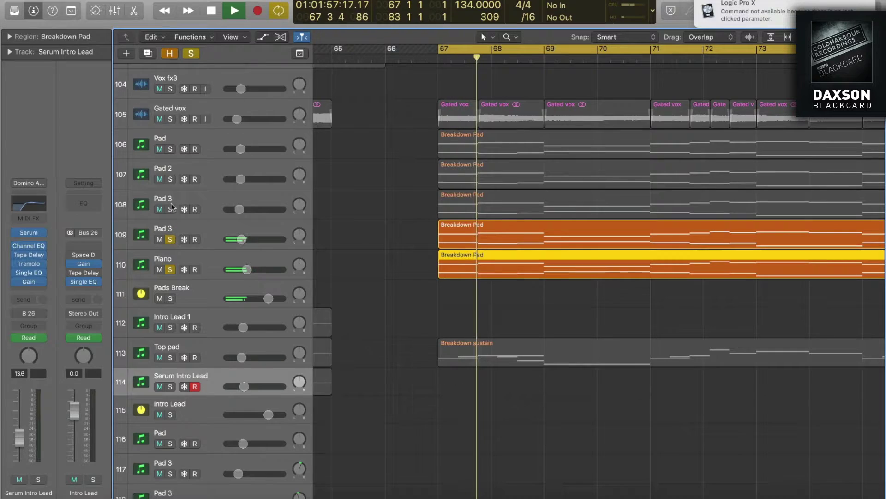
click(172, 206)
click(176, 209)
click(176, 179)
click(176, 149)
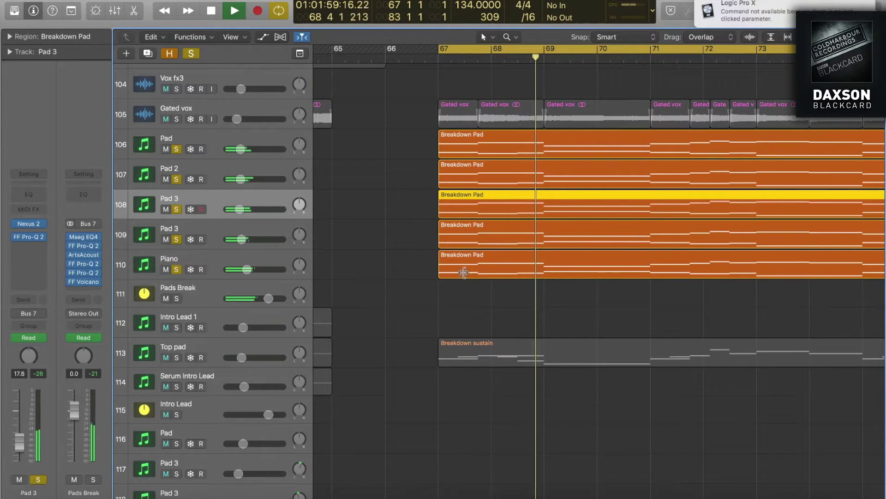
Examine the Piano track's Breakdown Pad notes in the Piano Roll and add Gated vox to the soloed tracks
double_click(464, 272)
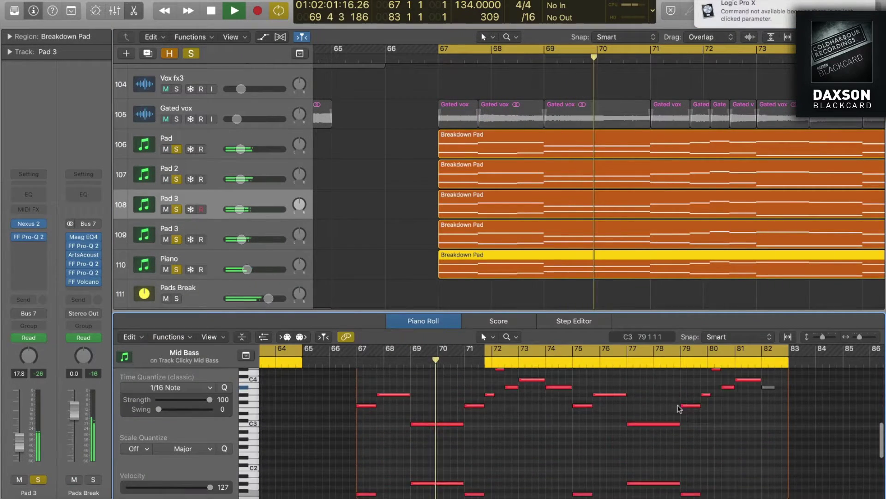
key(p)
click(176, 119)
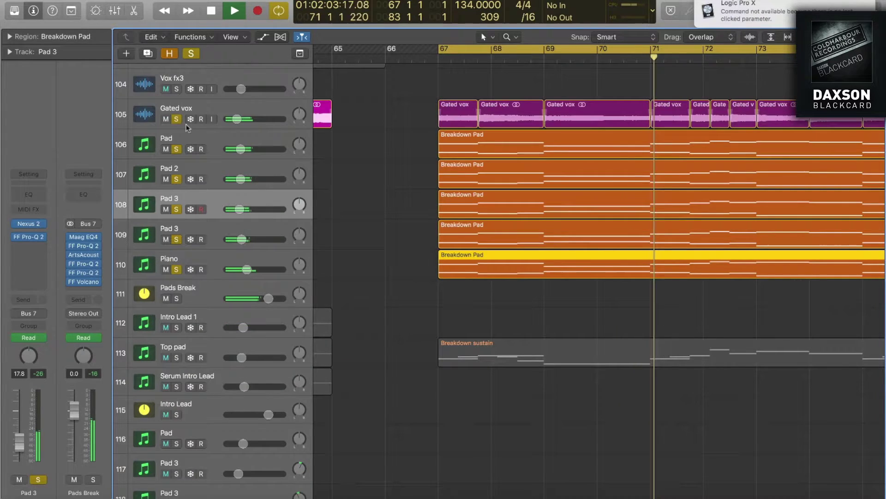
key(z)
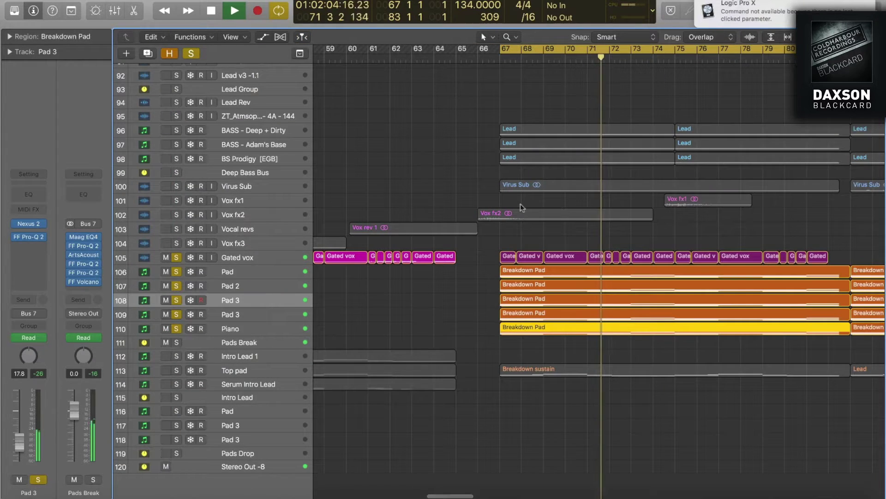
Add Virus Sub to the soloed breakdown layers and listen to it soloed on its own
click(177, 186)
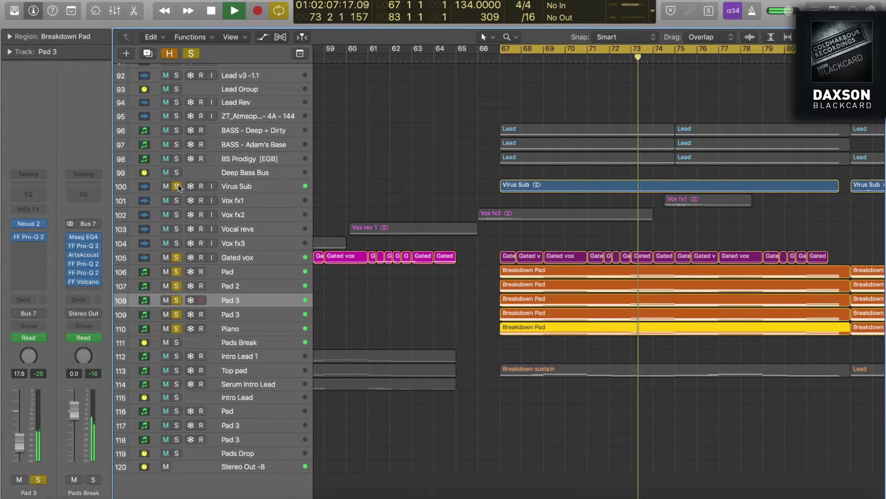
alt+click(178, 187)
key(z)
key(z)
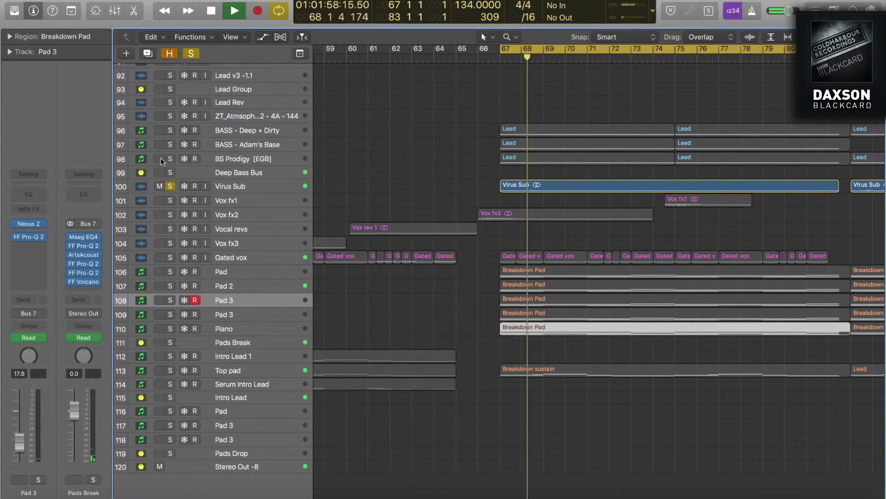
Switch the solo to BS Prodigy, BASS - Adam's Base and BASS - Deep + Dirty, and add Virus Sub to them
alt+click(170, 159)
click(170, 144)
click(170, 130)
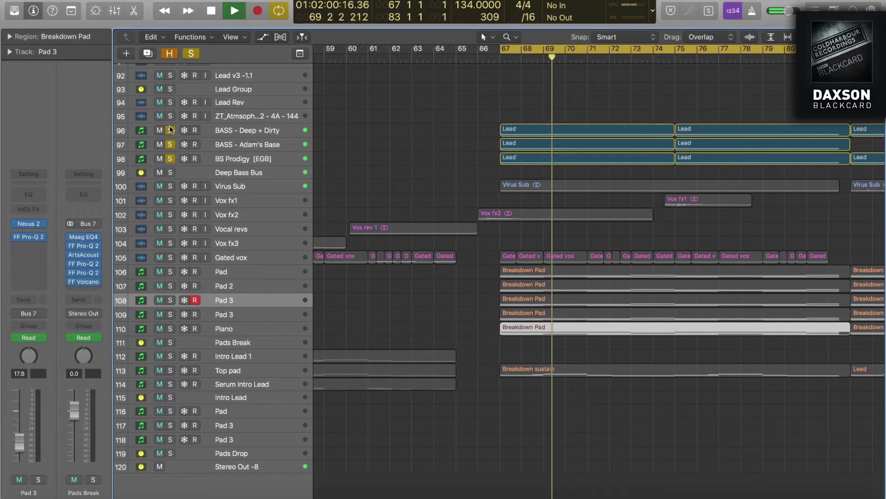
click(170, 186)
Clear all solos and play the full breakdown through the entry of the Plucks WET CH idea region at bar 75
click(188, 55)
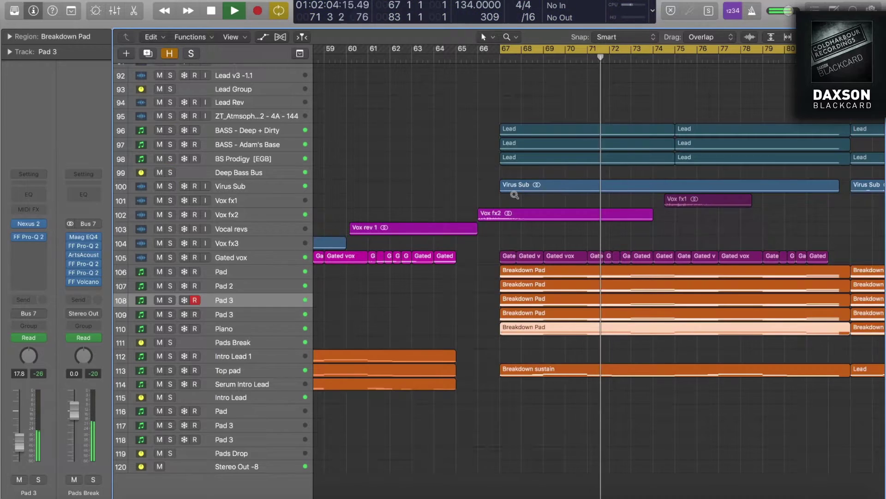
scroll(555, 260, down, 5)
ctrl+alt+click(495, 163)
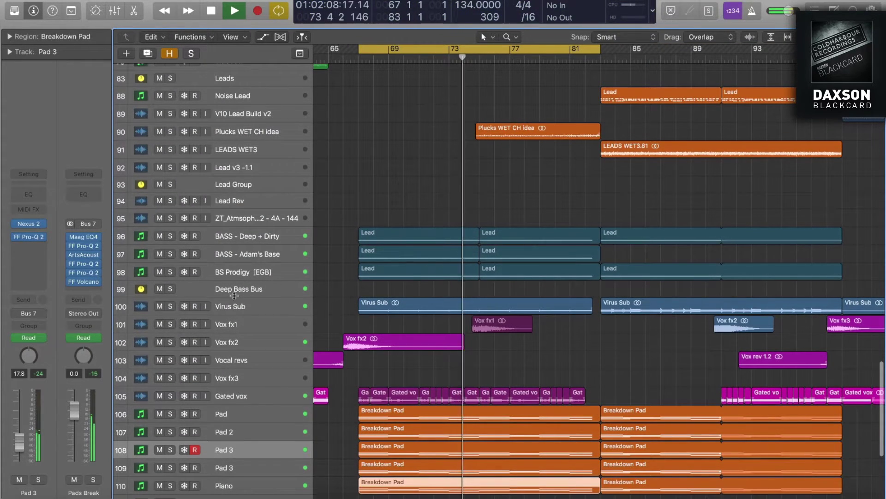
scroll(480, 259, up, 5)
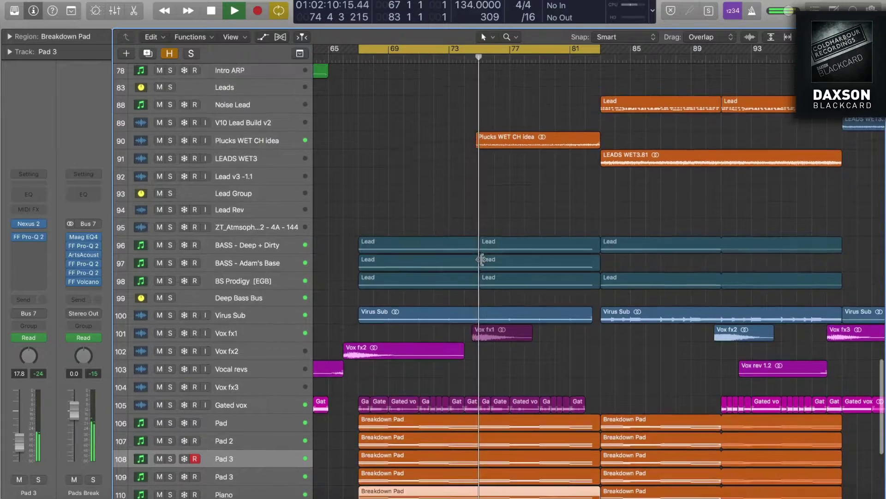
ctrl+alt+click(476, 214)
scroll(591, 212, up, 5)
scroll(587, 212, right, 2)
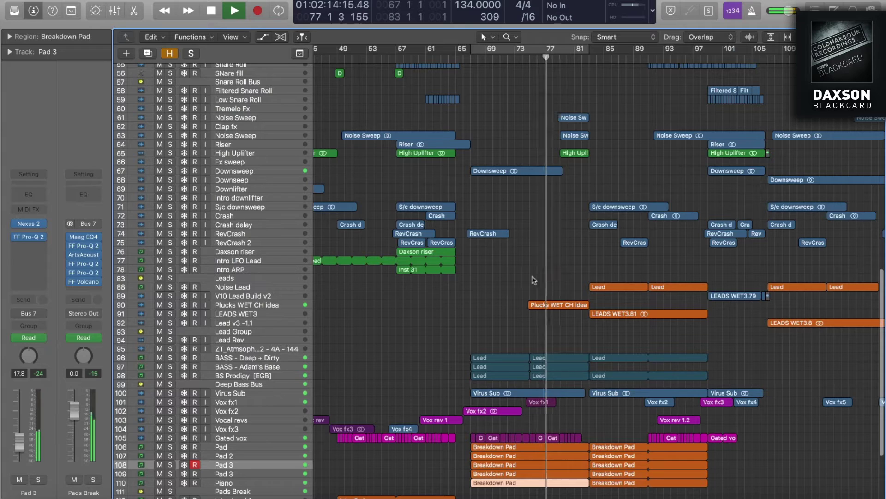
Examine the bounced Plucks WET CH idea, LEADS WET3 and Noise Lead regions from bar 75 to bar 107
ctrl+alt+click(508, 219)
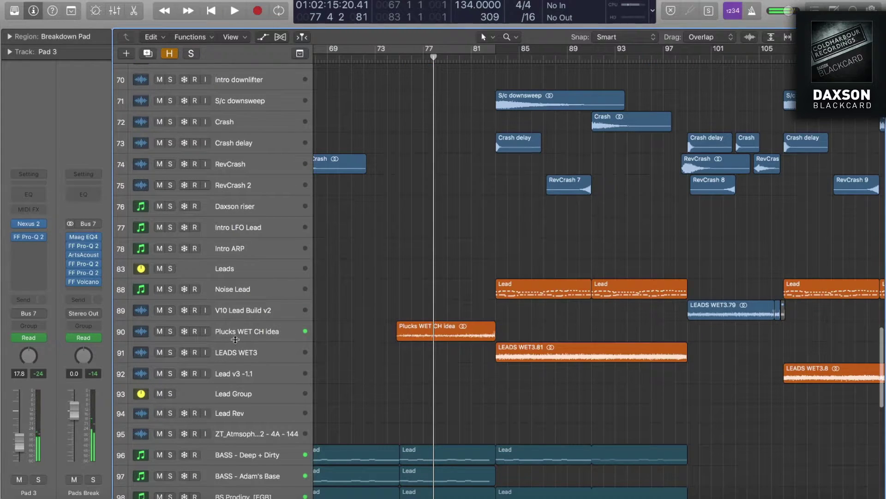
ctrl+alt+click(390, 295)
ctrl+alt+click(542, 298)
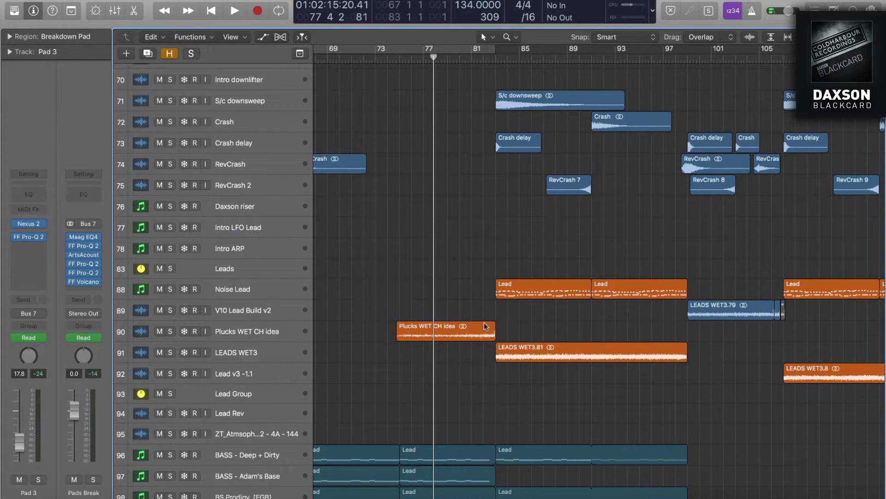
drag(724, 397, 692, 336)
ctrl+alt+click(693, 337)
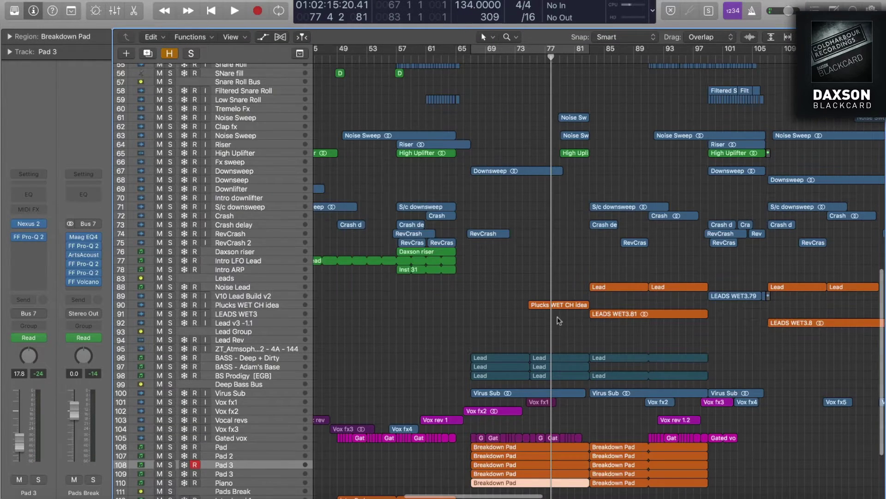
drag(496, 264, 774, 356)
drag(676, 137, 680, 245)
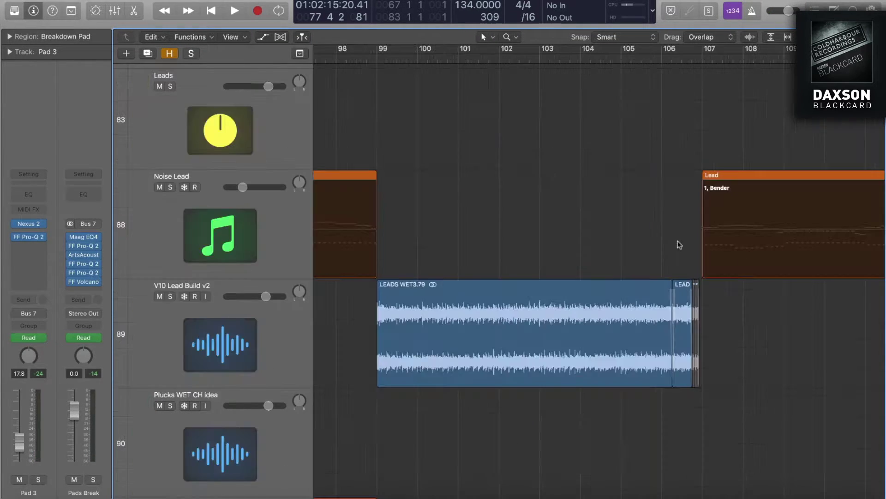
ctrl+alt+click(545, 284)
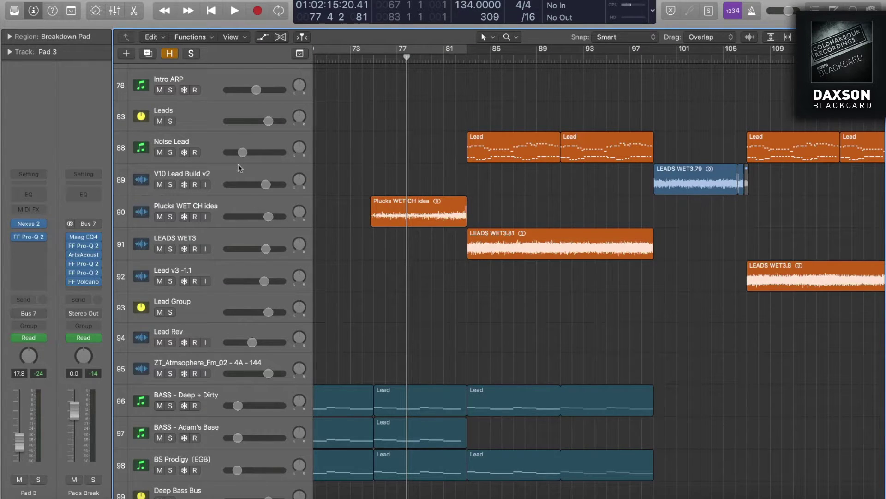
Show the hidden lead tracks and loop bars 75 to 83 over the Lead regions of the four pluck and lead tracks
ctrl+alt+click(548, 155)
key(h)
drag(483, 215, 775, 386)
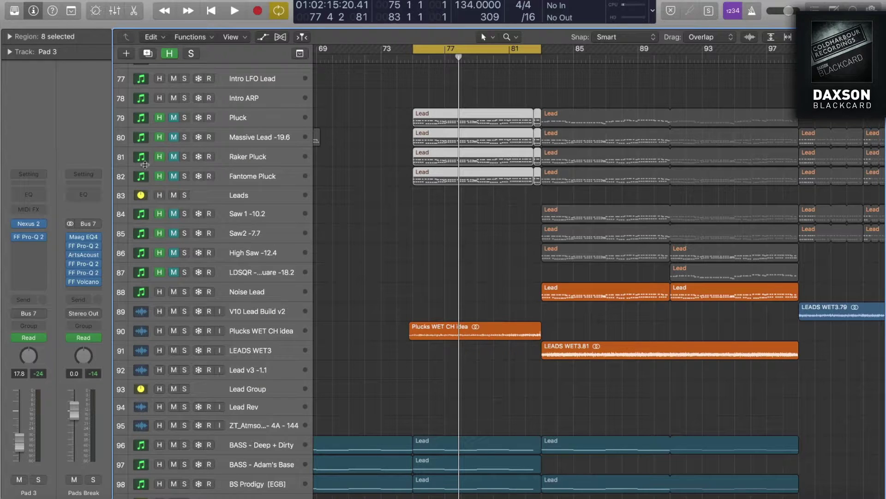
Play the Pluck track soloed within the bar 75 to 83 loop and open its Lead notes in the Piano Roll
click(269, 119)
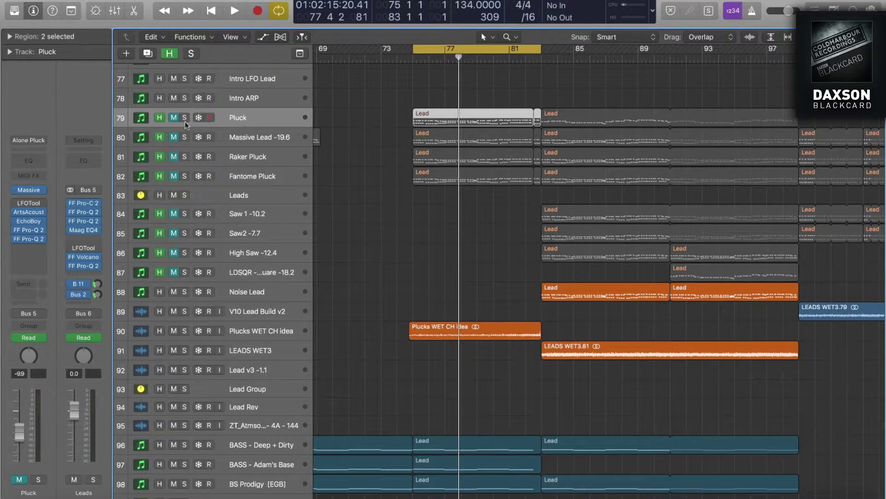
click(184, 118)
click(184, 137)
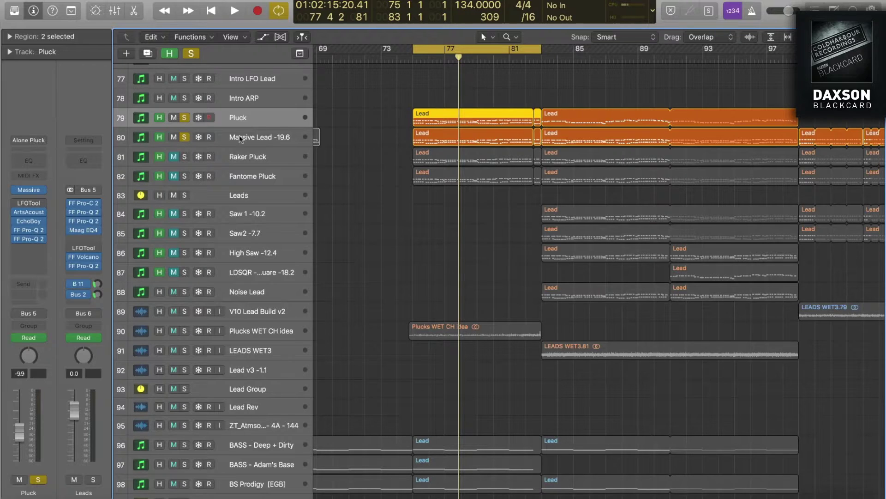
click(185, 136)
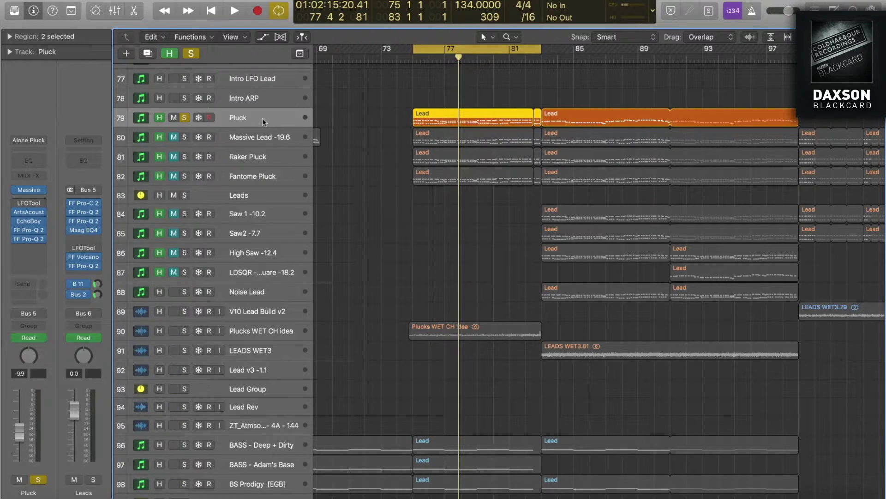
key(space)
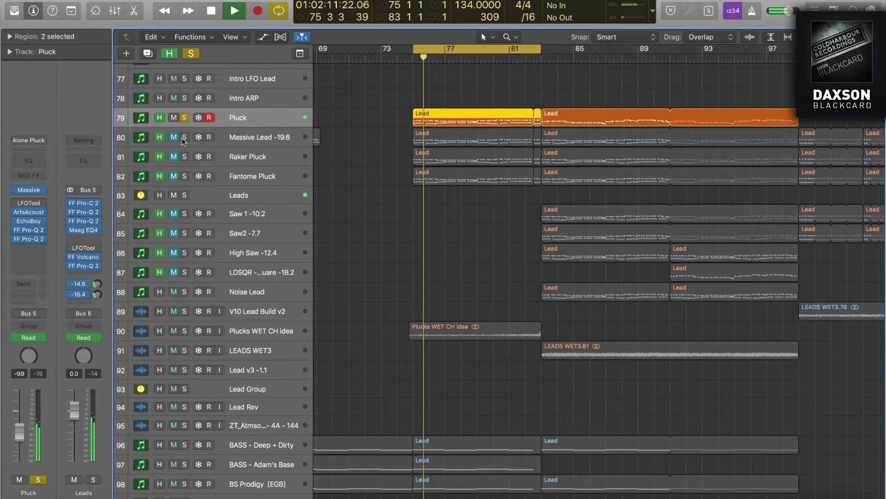
double_click(460, 123)
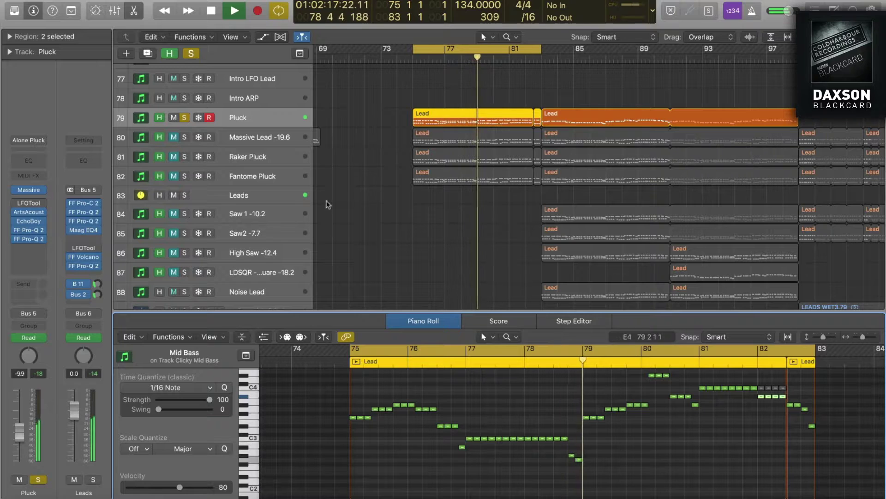
Solo Massive Lead, Raker Pluck and Fantome Pluck one after another during playback and turn looping off
click(184, 137)
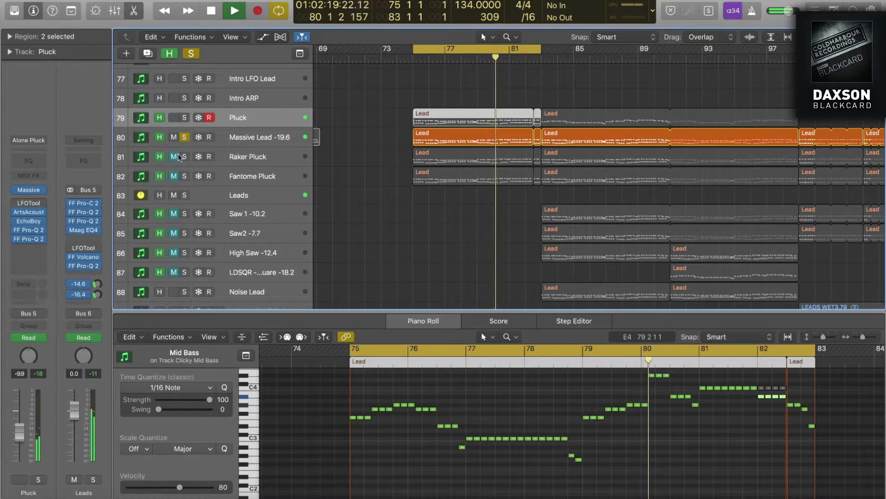
click(184, 157)
click(184, 176)
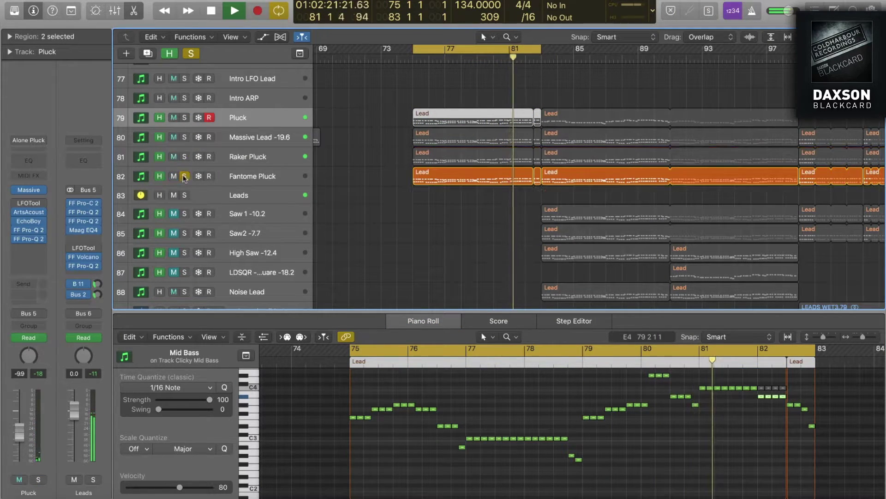
key(c)
scroll(455, 161, right, 2)
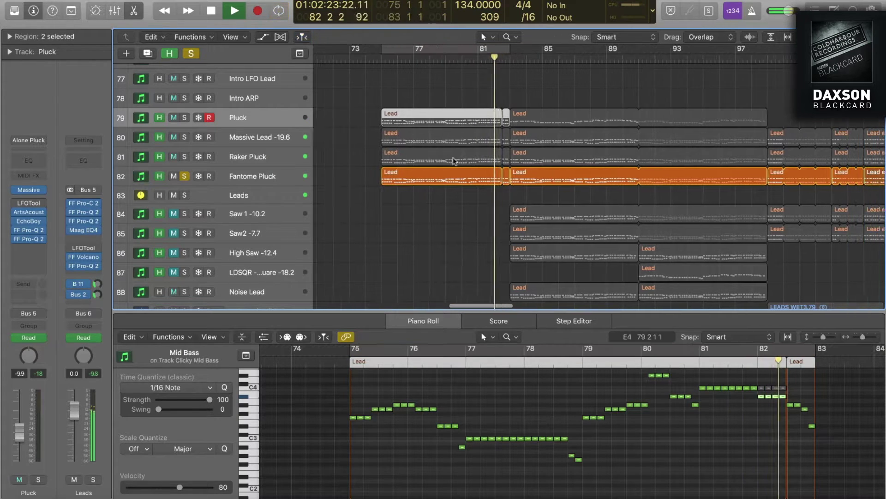
scroll(455, 160, right, 2)
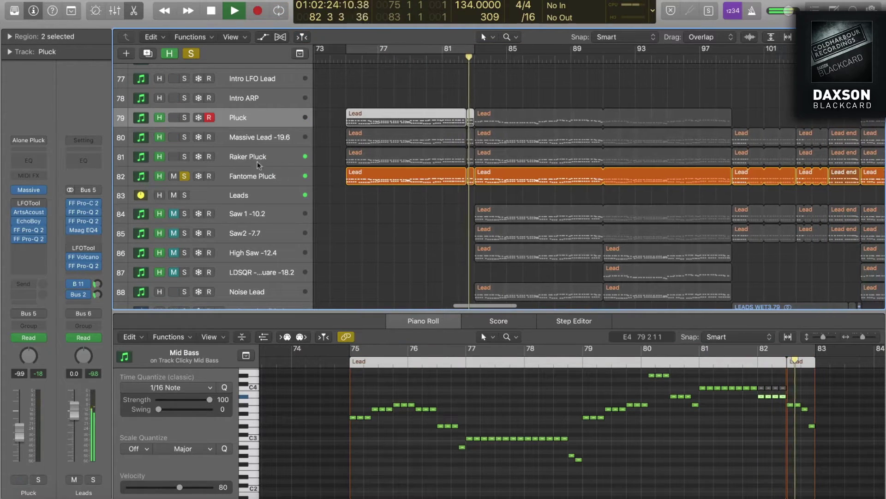
Select the Saw 1 track's Lead region at bar 83, then clear Fantome Pluck's solo and mute that track
click(245, 214)
click(480, 217)
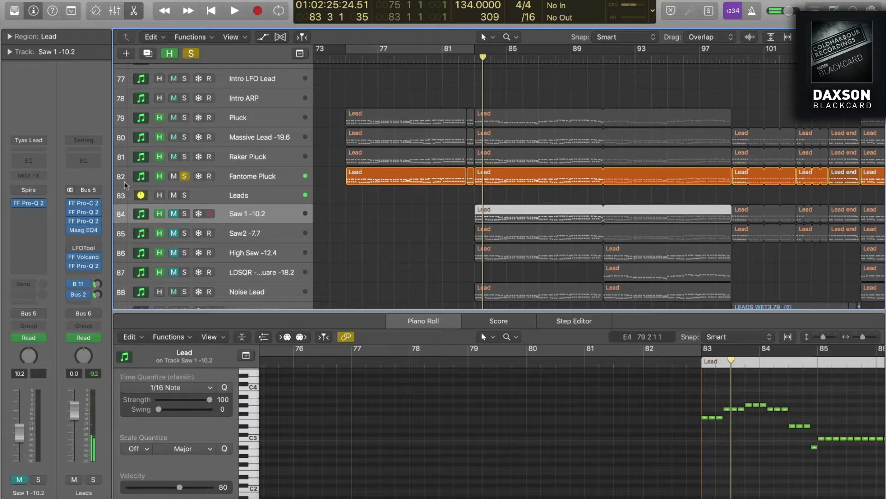
click(184, 175)
click(174, 176)
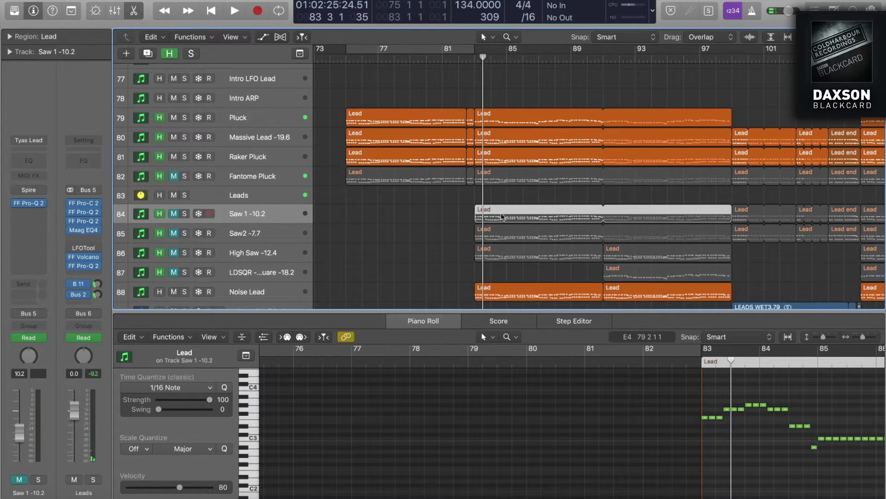
Loop bars 83 to 91 over the Lead regions and play the loop with only Saw2 soloed
key(u)
drag(726, 49, 604, 92)
click(185, 213)
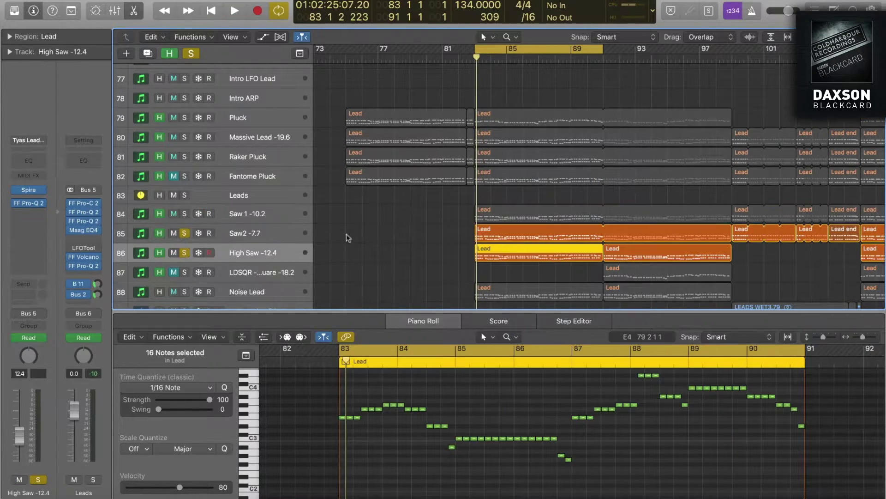
key(space)
click(184, 252)
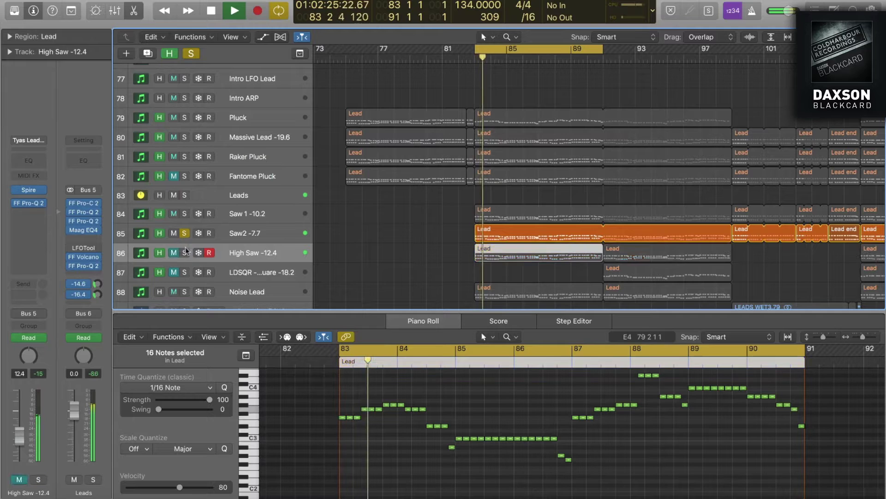
Solo only Saw 1 during playback and show the full range of its Lead notes in the Piano Roll
alt+click(185, 214)
click(530, 212)
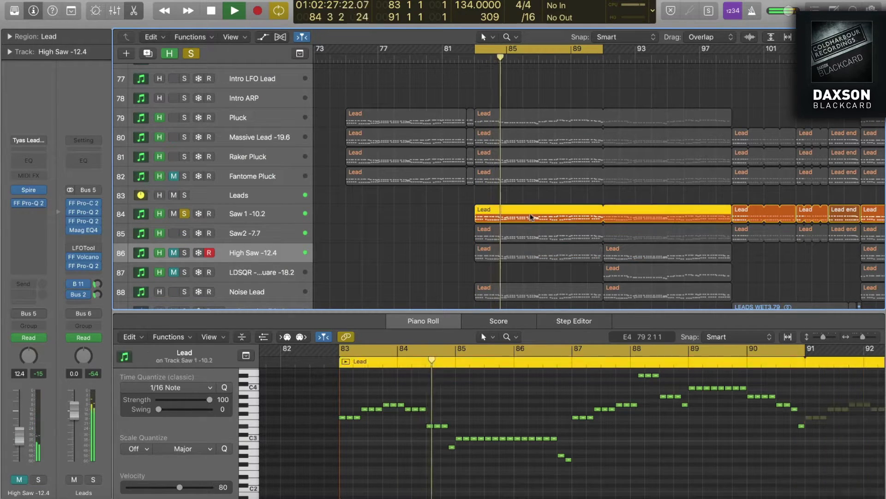
drag(863, 337, 815, 340)
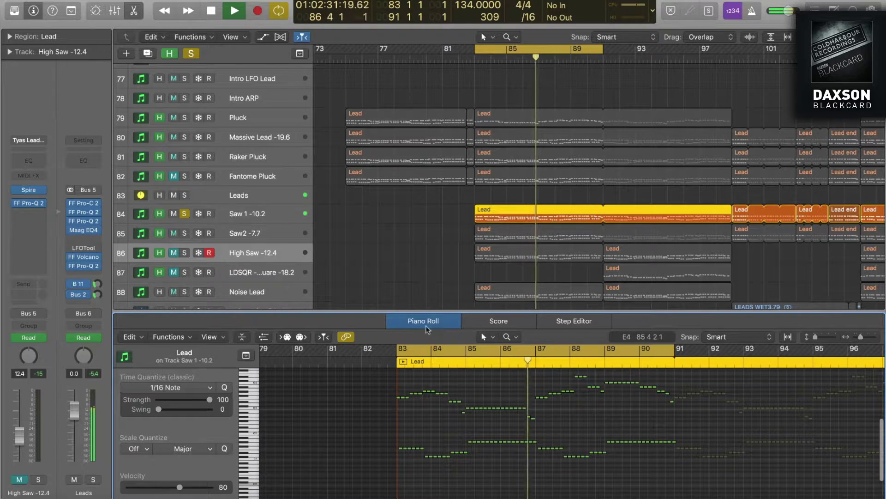
Solo Saw2 and High Saw one after the other and show High Saw's Lead notes in the Piano Roll
alt+click(184, 233)
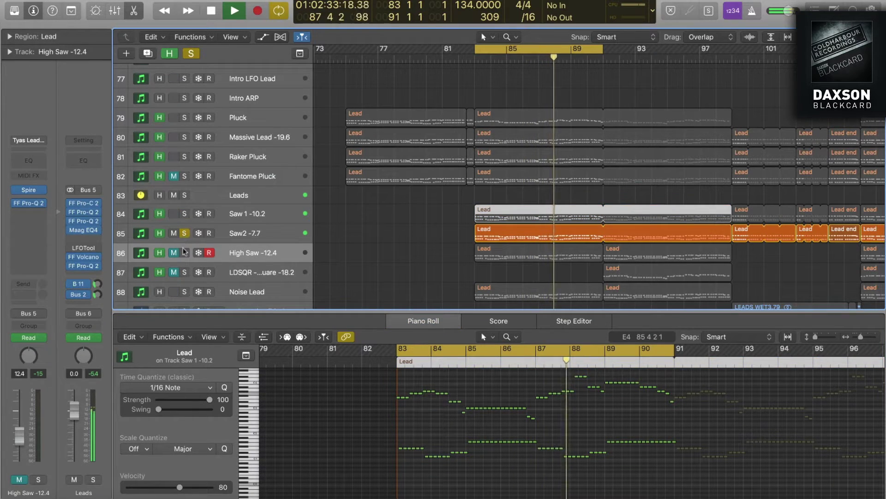
alt+click(184, 253)
click(269, 256)
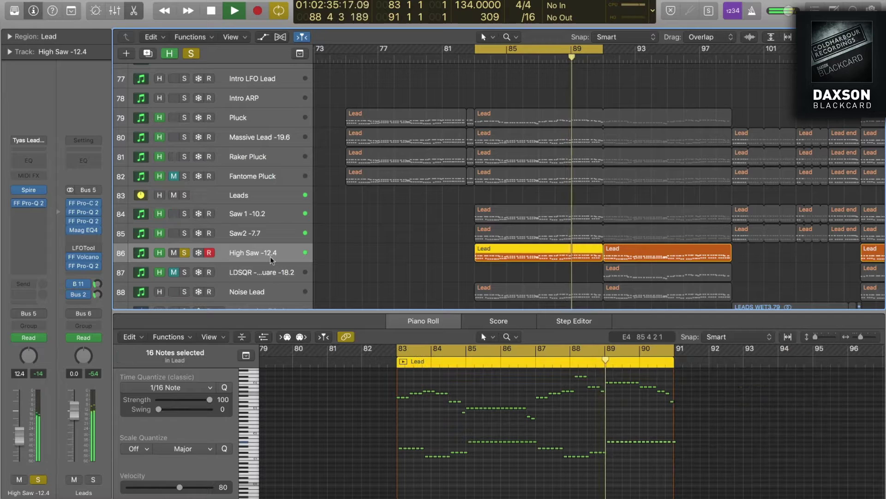
scroll(411, 227, down, 2)
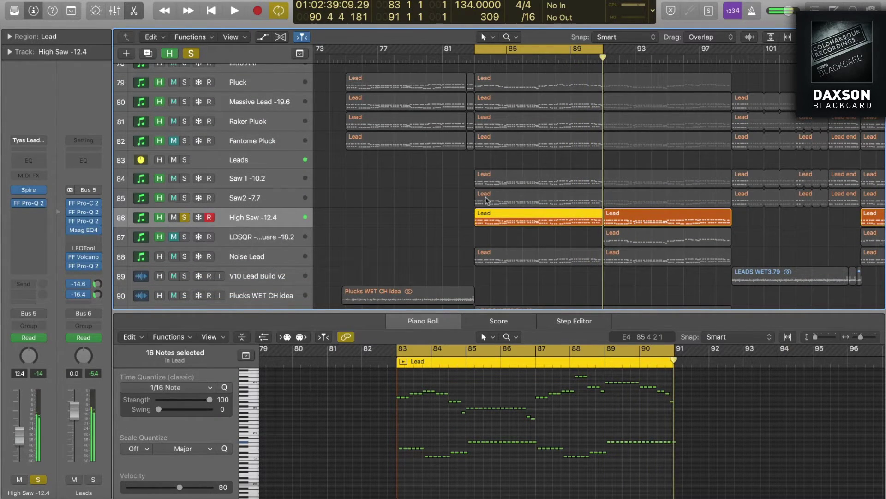
Play Pluck, Massive Lead, Raker Pluck, Fantome Pluck, Saw 1, Saw2 and High Saw soloed together
drag(186, 142, 187, 90)
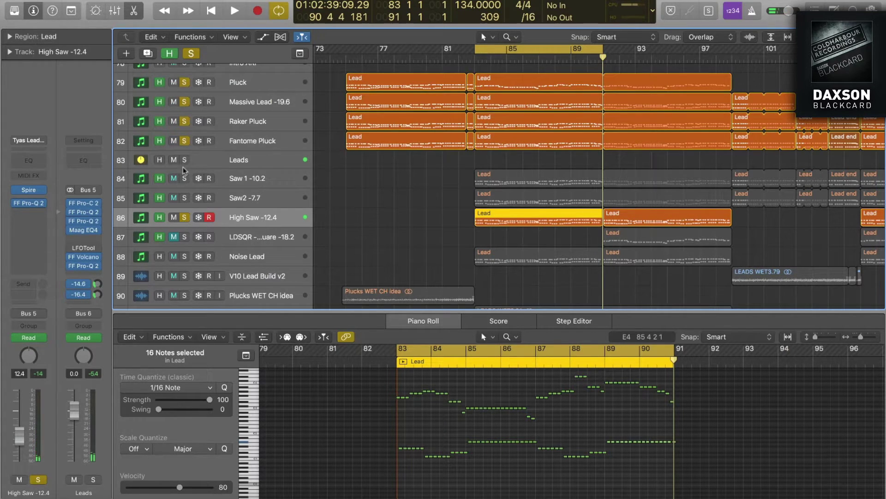
drag(183, 197, 186, 178)
key(space)
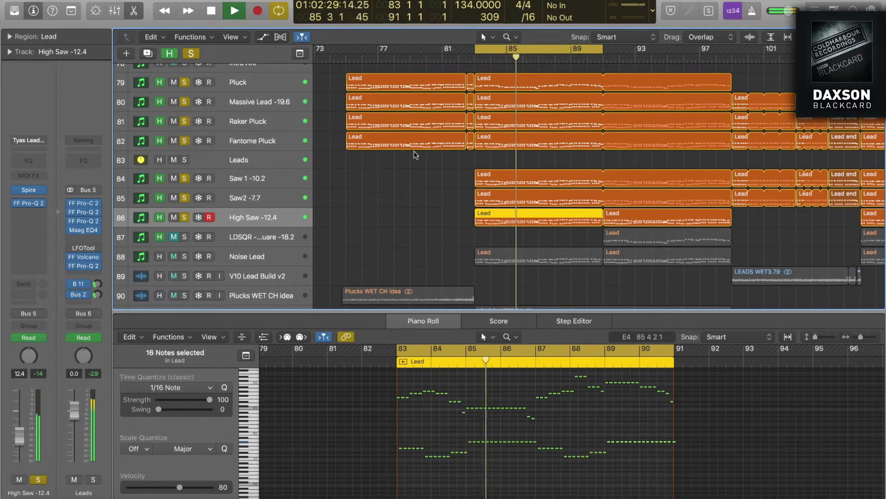
key(space)
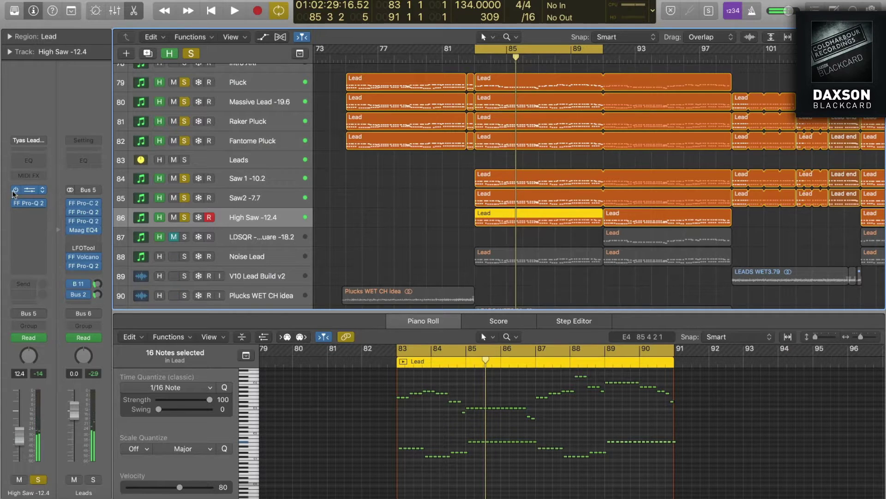
Select the Saw 1 track, clear all solos and close the Piano Roll
click(122, 201)
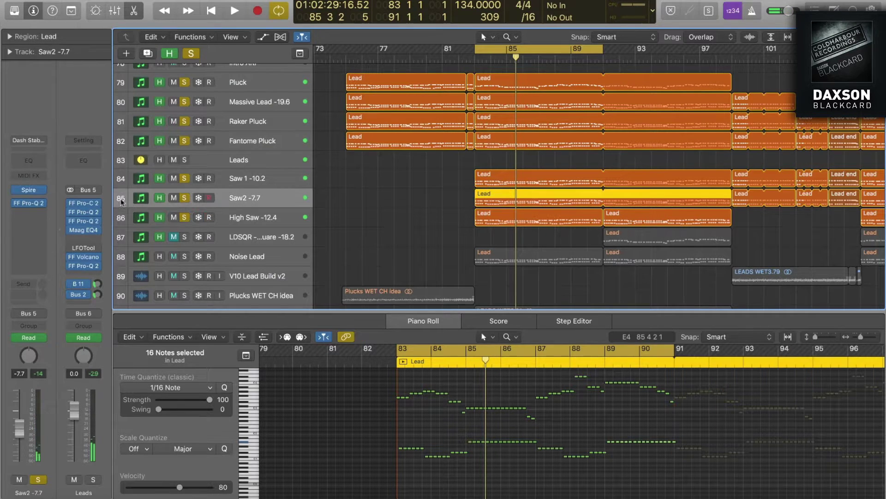
click(222, 186)
key(x)
key(x)
scroll(249, 137, down, 8)
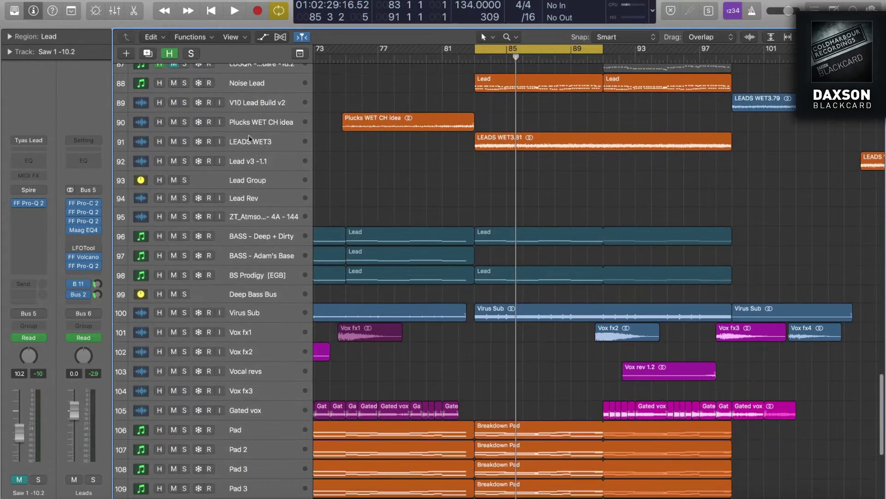
Play the LEADS WET3 track soloed within the bar 83 to 91 loop
click(184, 142)
key(space)
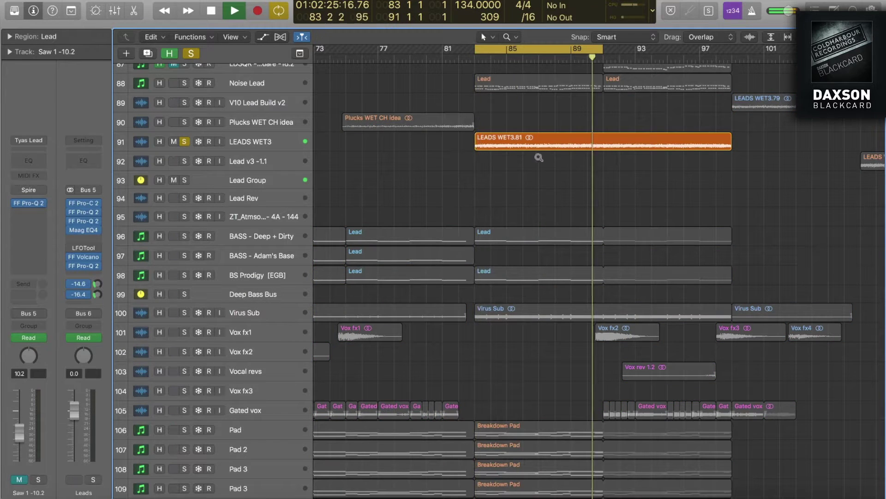
key(z)
key(z)
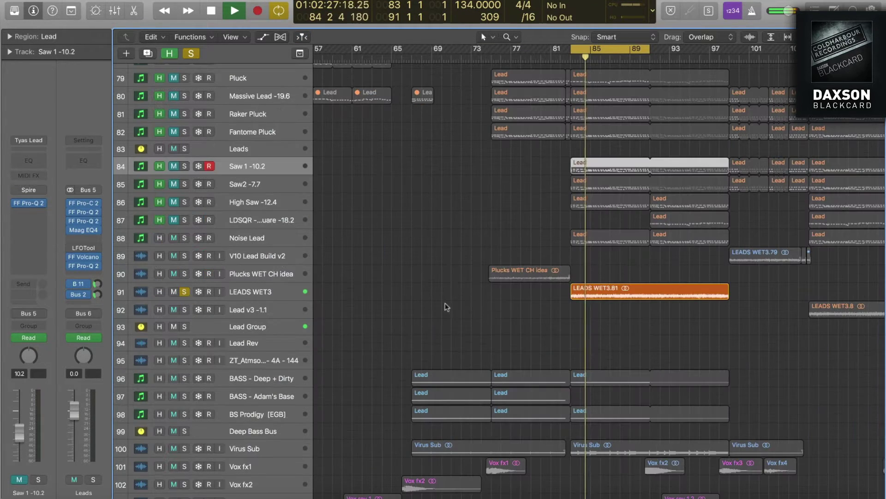
Add Virus Sub, the three bass tracks and the ZT_Atmo track above them to the soloed LEADS WET3 playback
scroll(478, 369, down, 7)
click(184, 311)
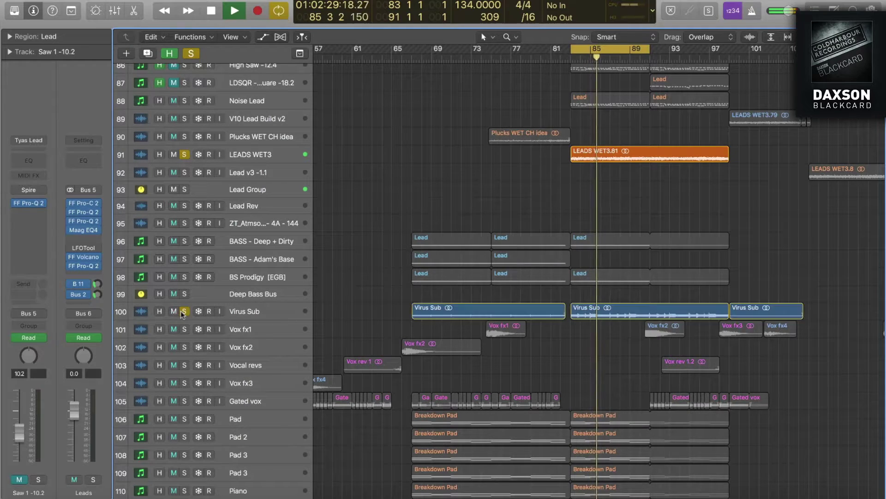
drag(184, 280, 184, 223)
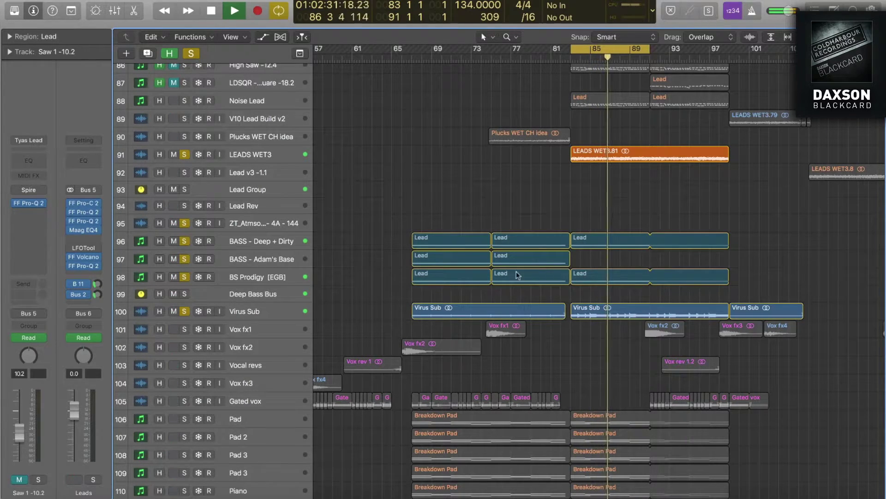
key(z)
scroll(544, 319, down, 5)
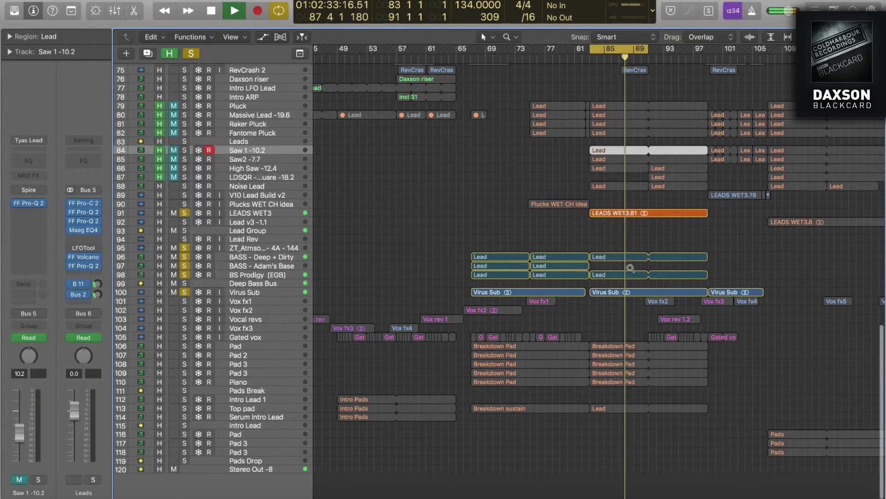
ctrl+alt+click(631, 268)
Turn looping off and clear all solos to hear the full mix
click(529, 51)
ctrl+alt+click(537, 118)
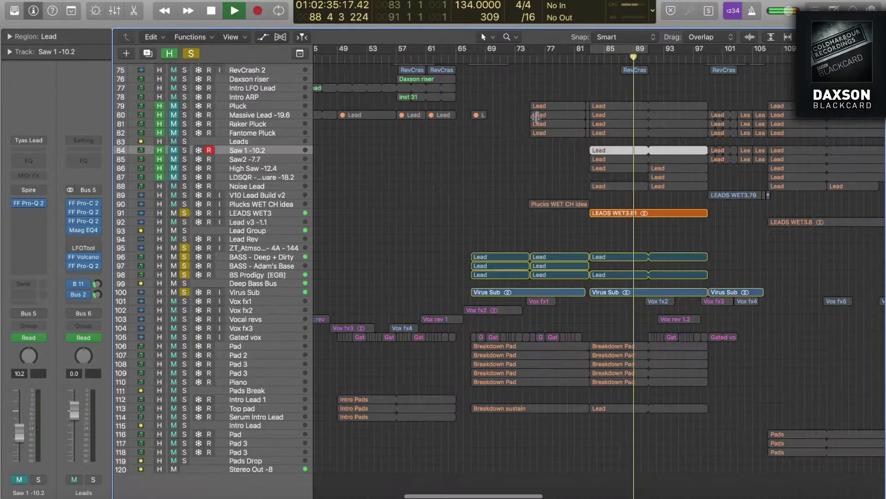
scroll(536, 185, up, 6)
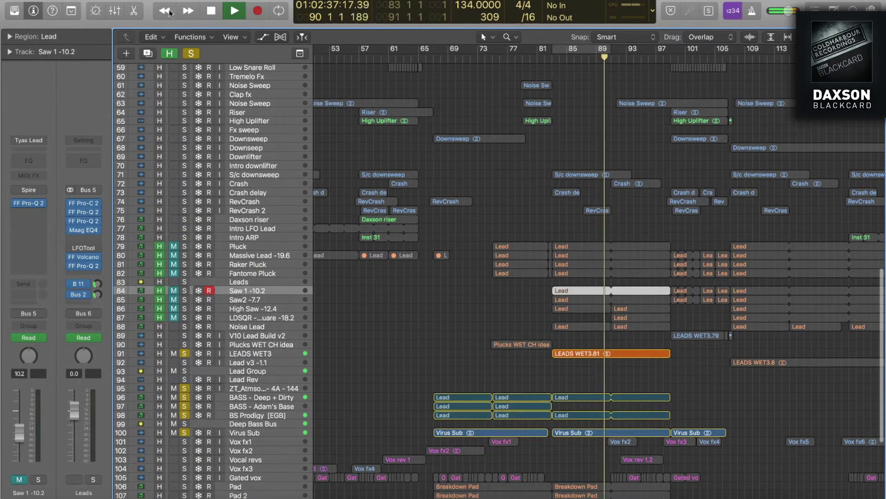
click(191, 54)
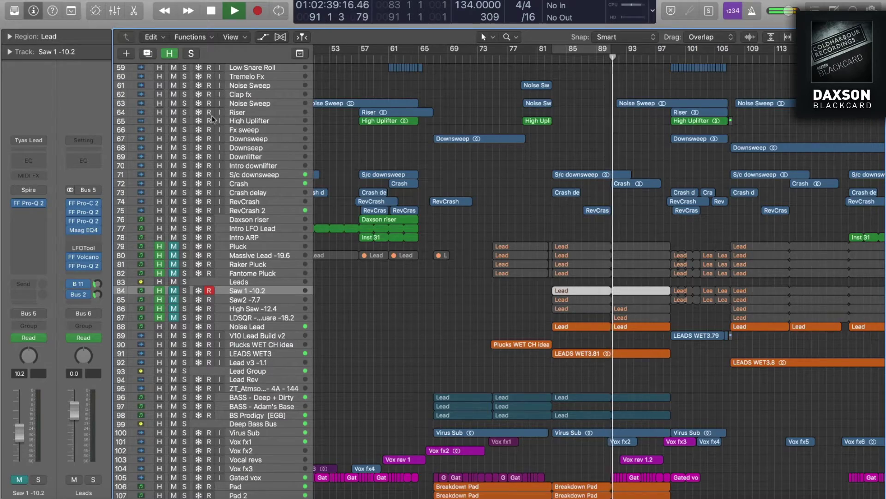
Conceal the tracks flagged as hidden and stop playback after viewing the breakdown layers around LEADS WET3
key(h)
drag(502, 193, 759, 392)
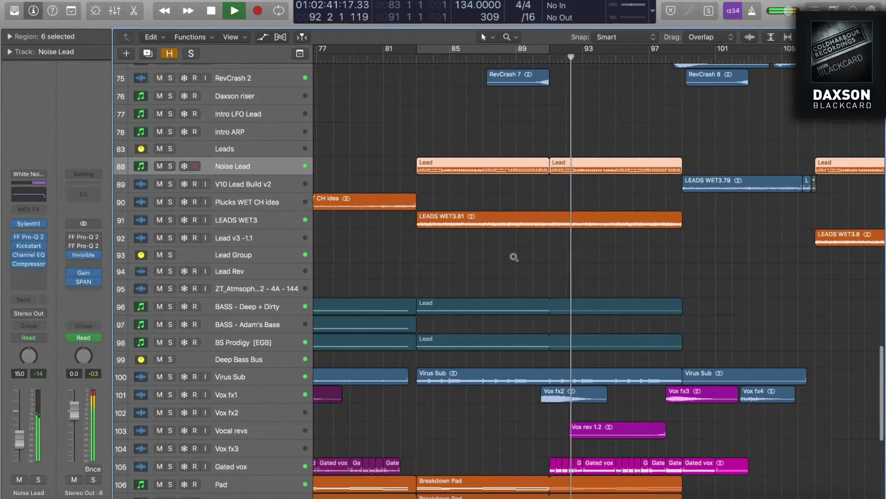
scroll(514, 257, up, 2)
ctrl+alt+click(514, 257)
key(space)
Solo Big Snare roll, Hard Snare, Hard snare 2 and Snare Roll one after another during playback from bar 92
scroll(528, 221, up, 10)
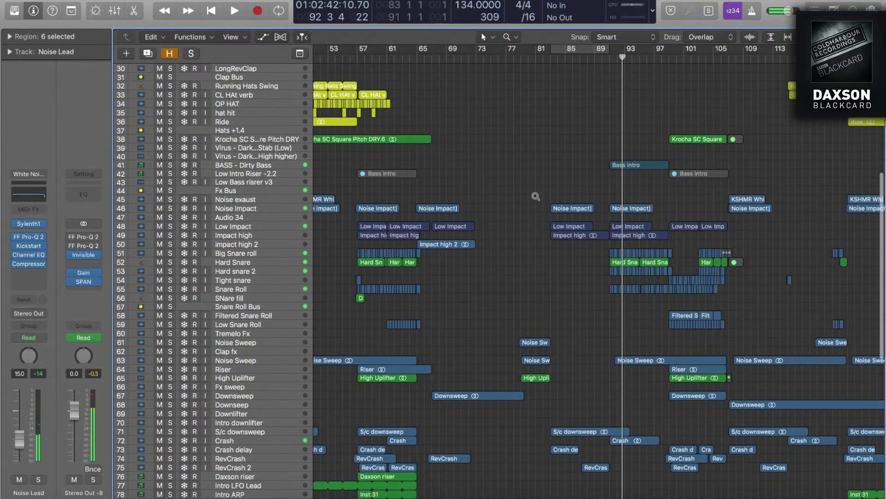
drag(536, 196, 785, 355)
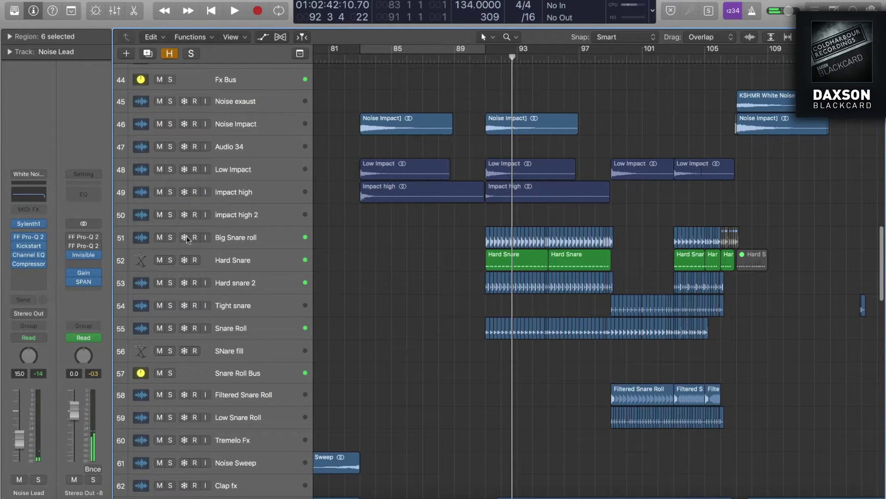
click(170, 237)
key(space)
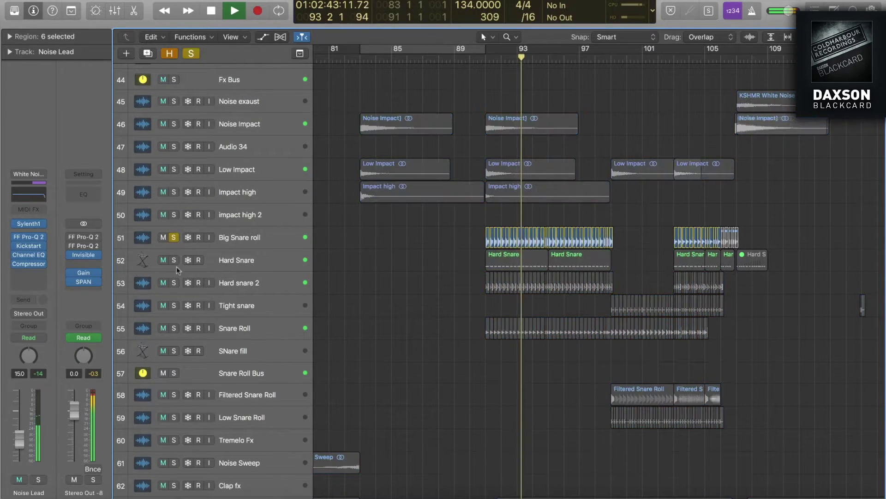
click(174, 260)
click(175, 283)
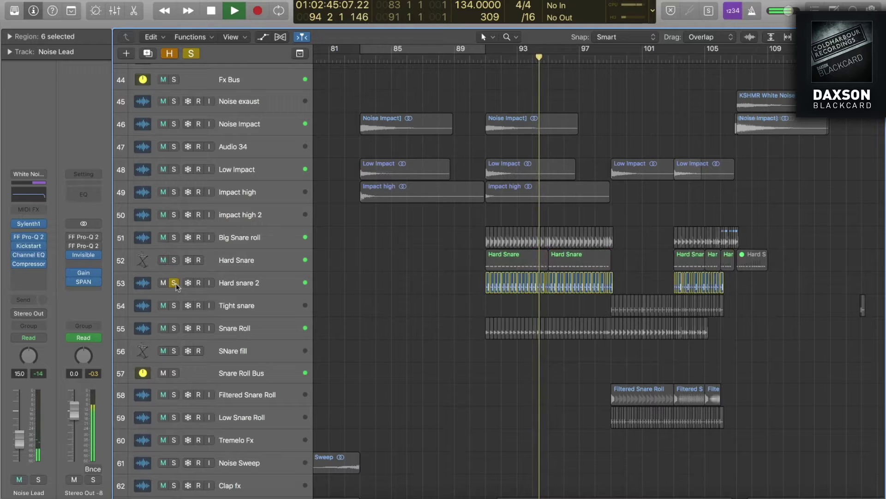
click(174, 328)
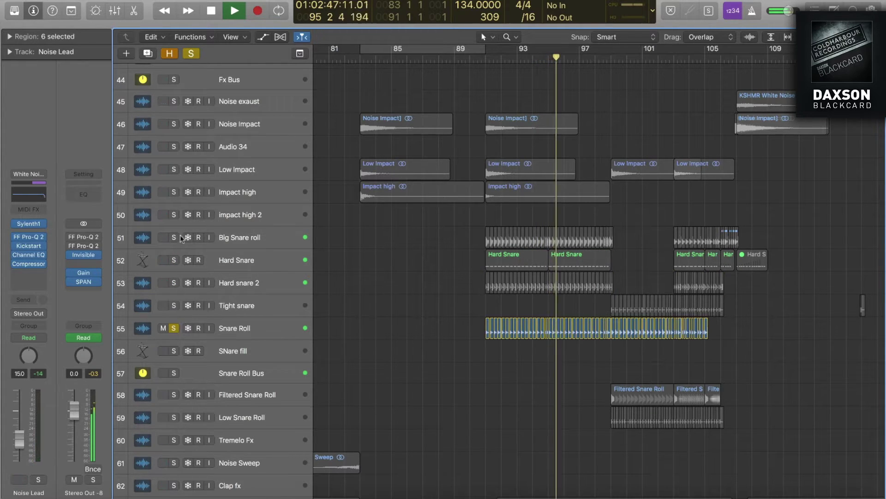
Clear the snare solos, inspect the Hard snare 2, Tight snare and Snare Roll hits around bar 99, and stop playback
click(190, 54)
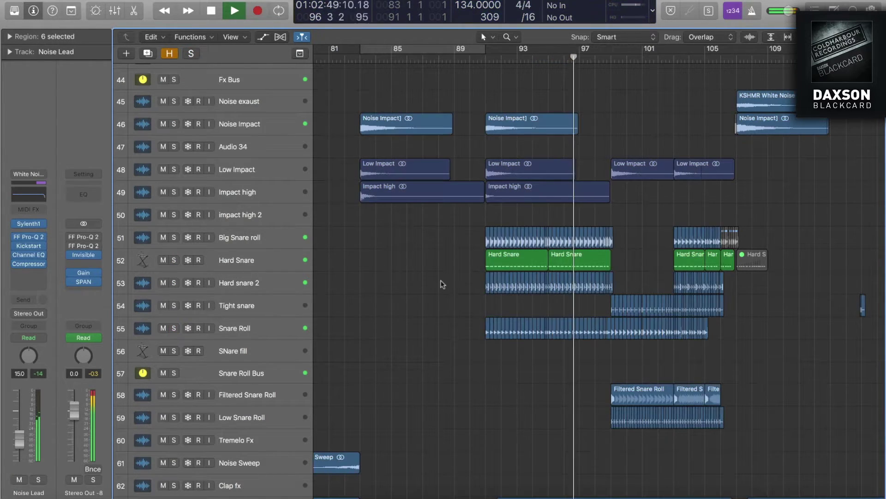
scroll(441, 284, up, 5)
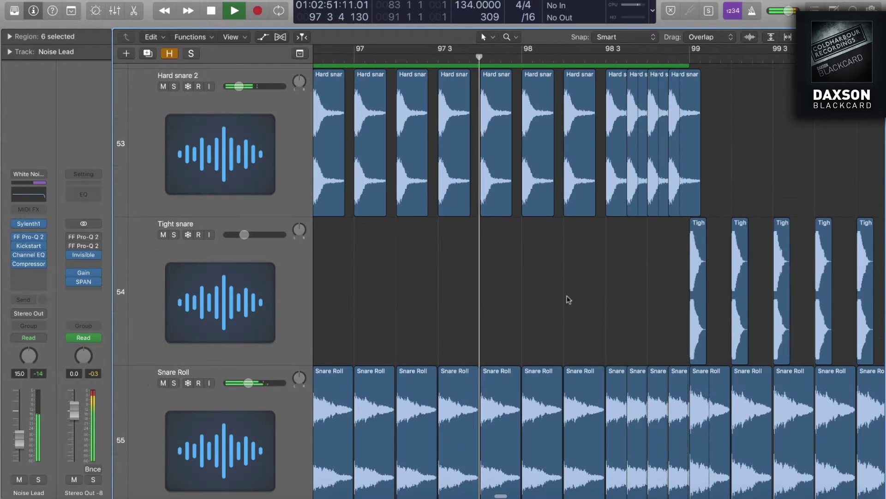
scroll(566, 296, down, 4)
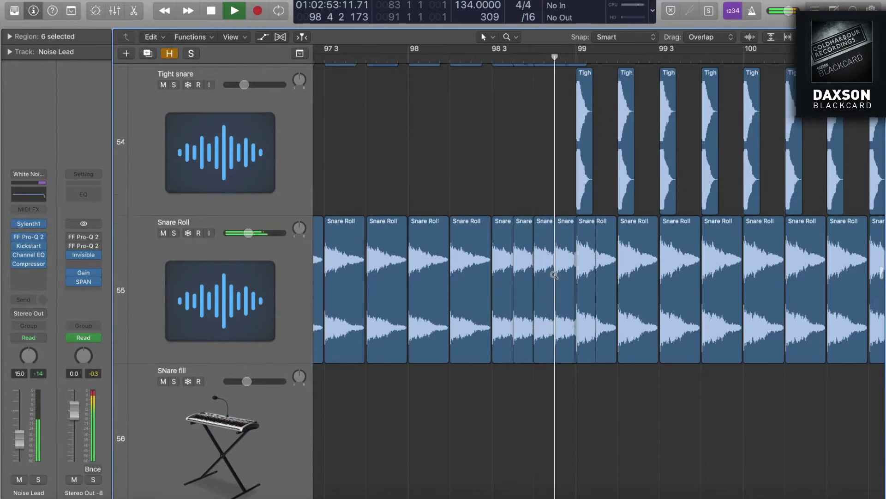
scroll(554, 277, down, 6)
key(space)
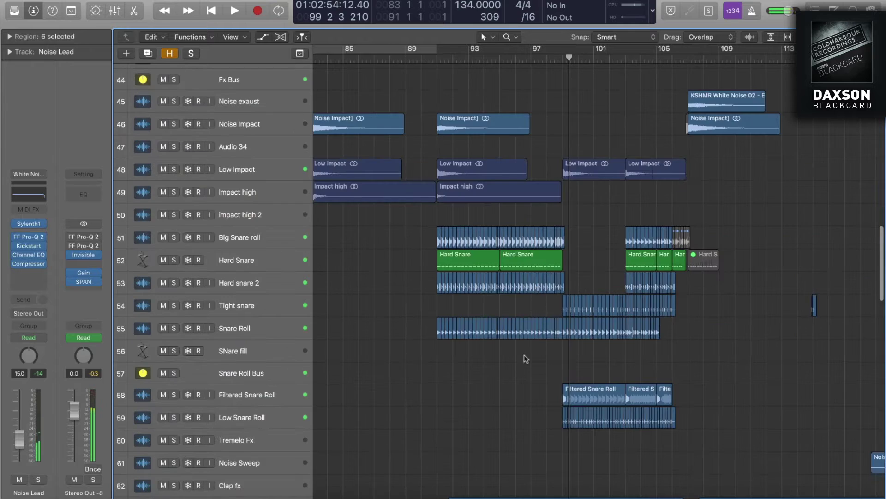
Select the V10 Lead Build v2 track and its LEADS WET3.79 build regions between bars 99 and 107
scroll(527, 359, down, 15)
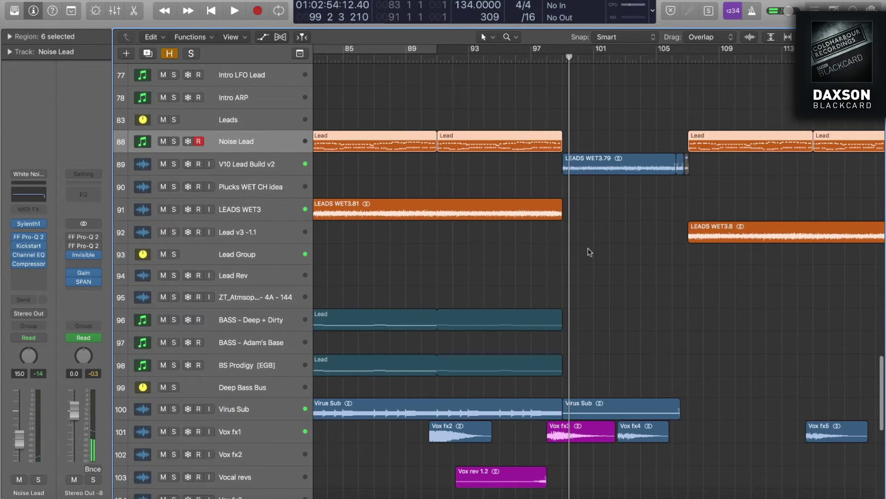
drag(536, 159, 727, 222)
scroll(467, 184, up, 5)
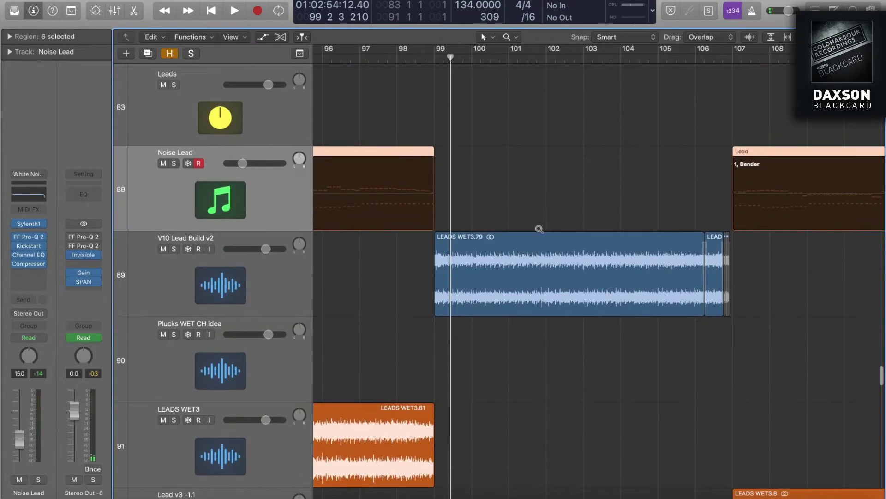
ctrl+alt+click(538, 231)
scroll(673, 189, up, 1)
drag(500, 151, 694, 202)
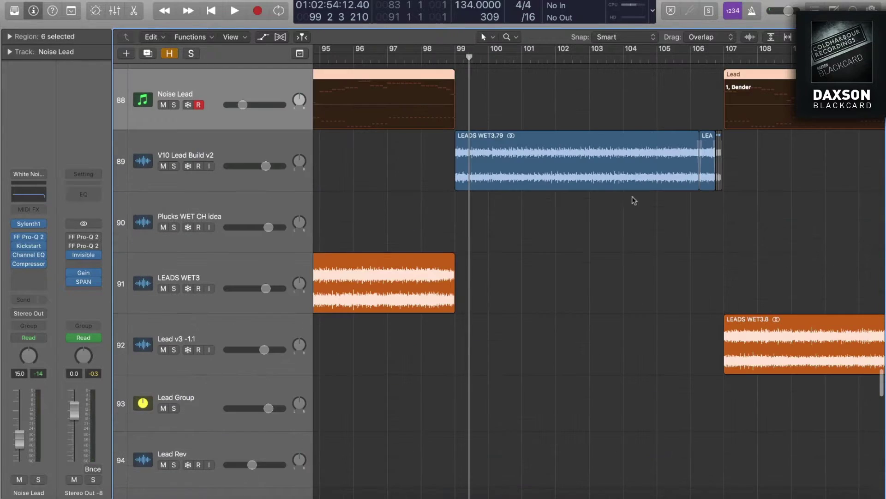
click(260, 159)
Examine the short cut regions at the end of V10 Lead Build v2 just before bar 107
scroll(492, 169, right, 3)
drag(584, 109, 665, 217)
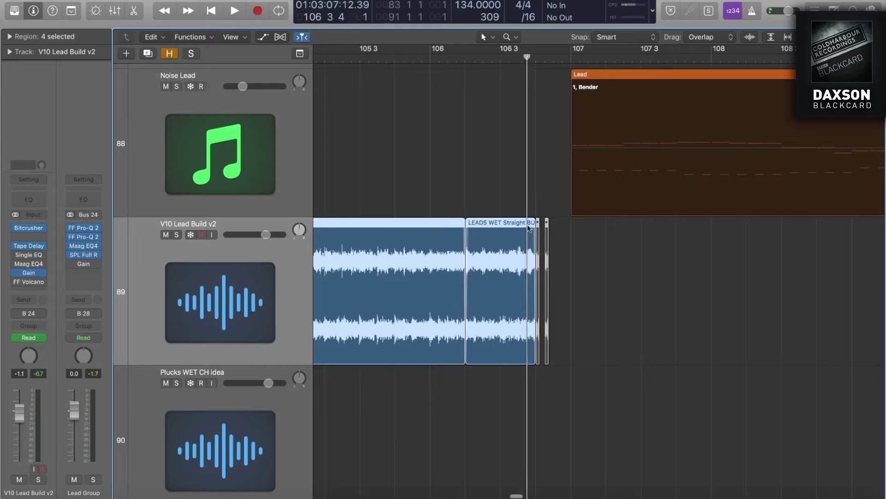
ctrl+alt+click(521, 255)
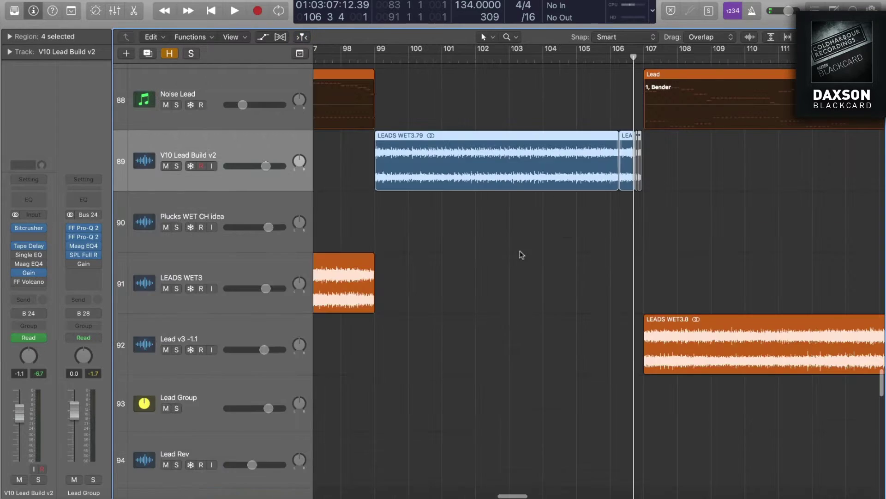
Check the Bitcrusher on V10 Lead Build v2, and solo the track with its automation shown around bar 104
click(26, 230)
click(33, 18)
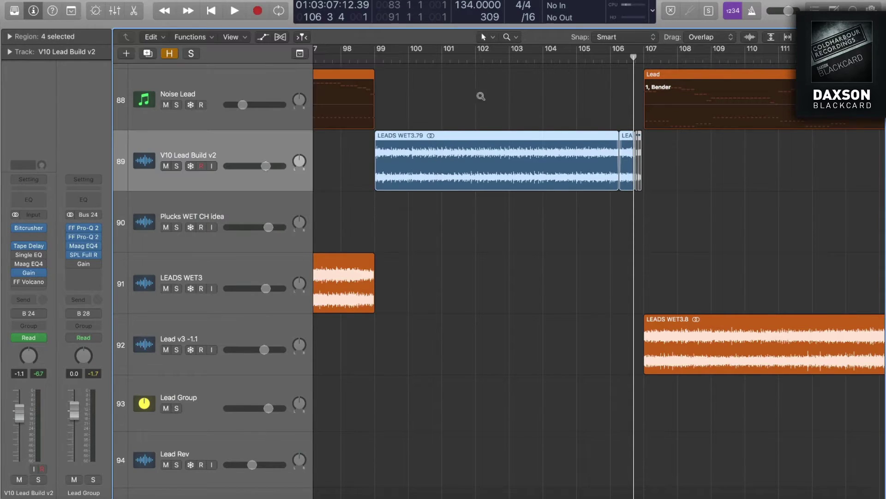
click(176, 166)
drag(488, 134, 741, 225)
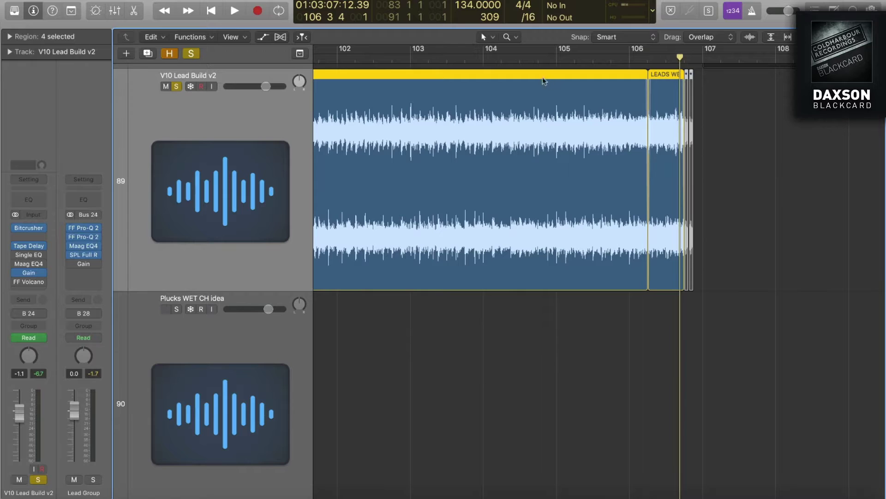
click(510, 55)
key(a)
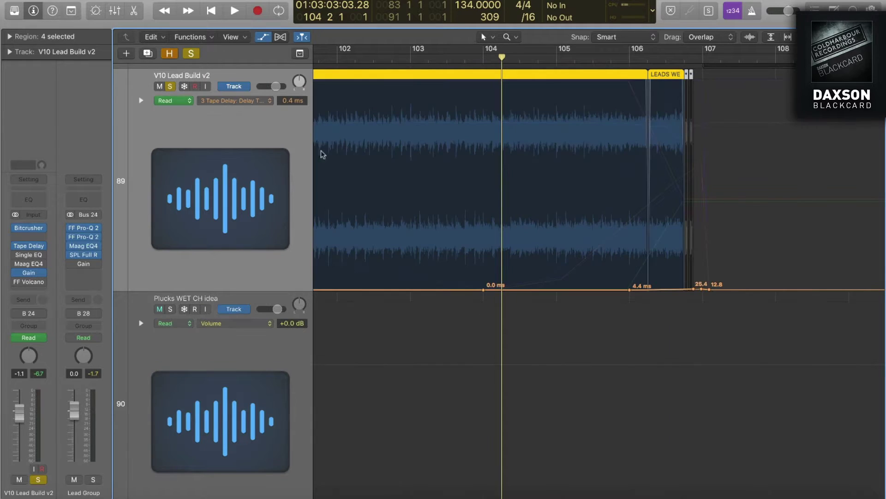
Inspect the Tape Delay and its Delay Time automation on V10 Lead Build v2, and play the build's end from bar 104
click(28, 245)
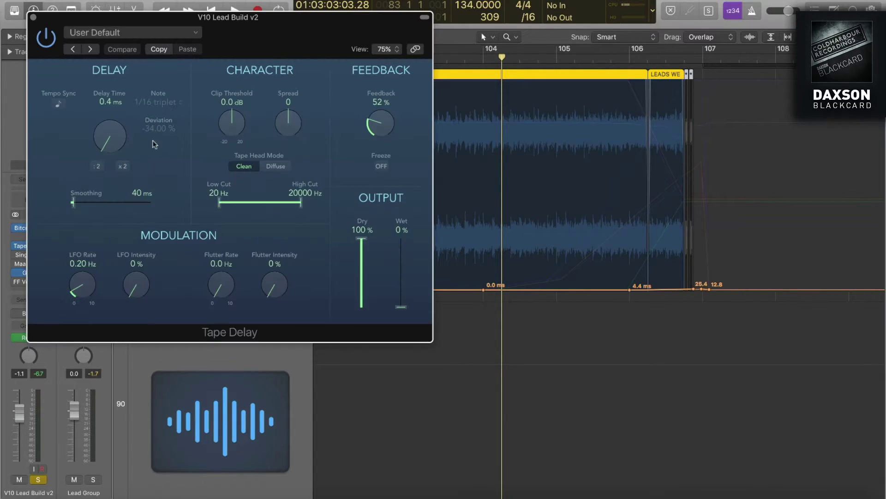
click(34, 18)
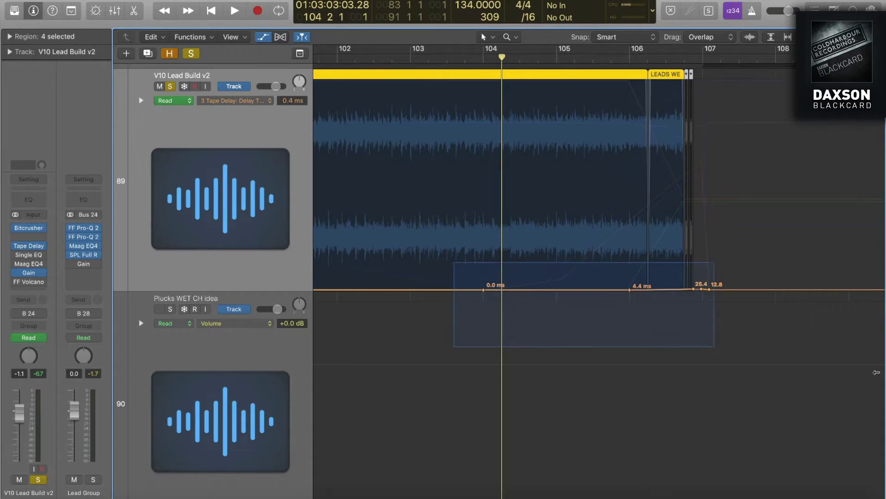
drag(714, 346, 714, 346)
scroll(496, 198, up, 3)
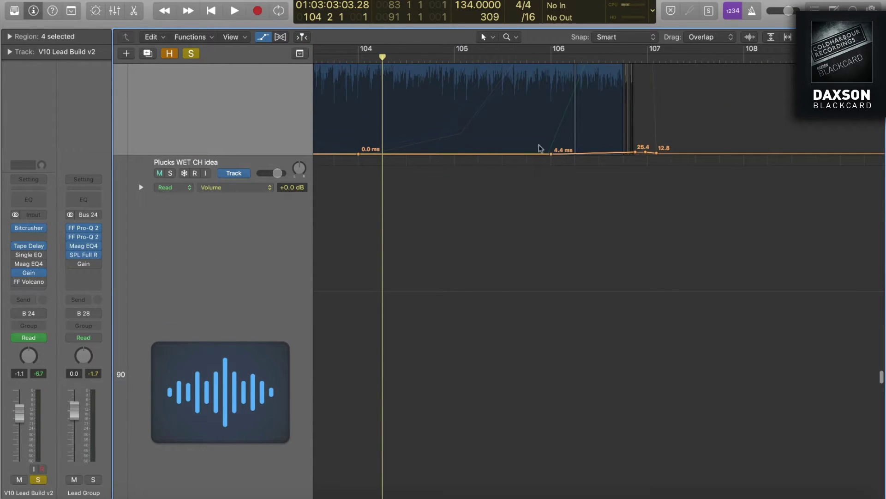
key(z)
click(249, 101)
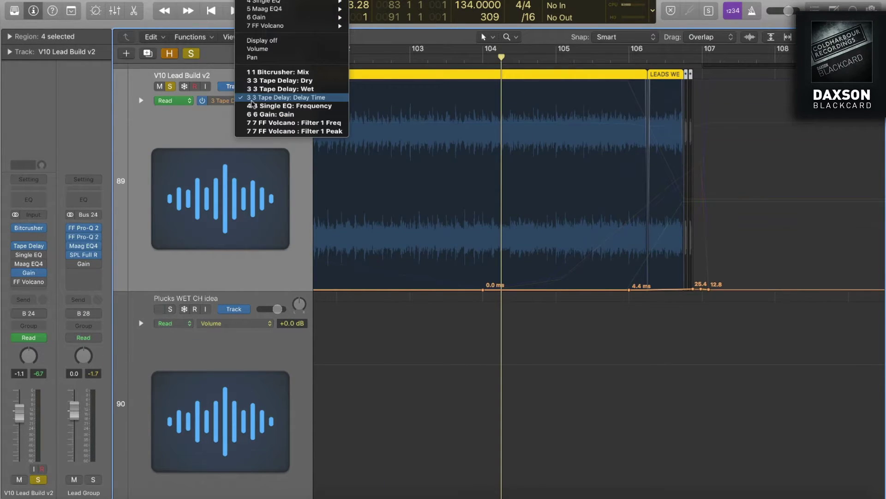
click(252, 99)
key(space)
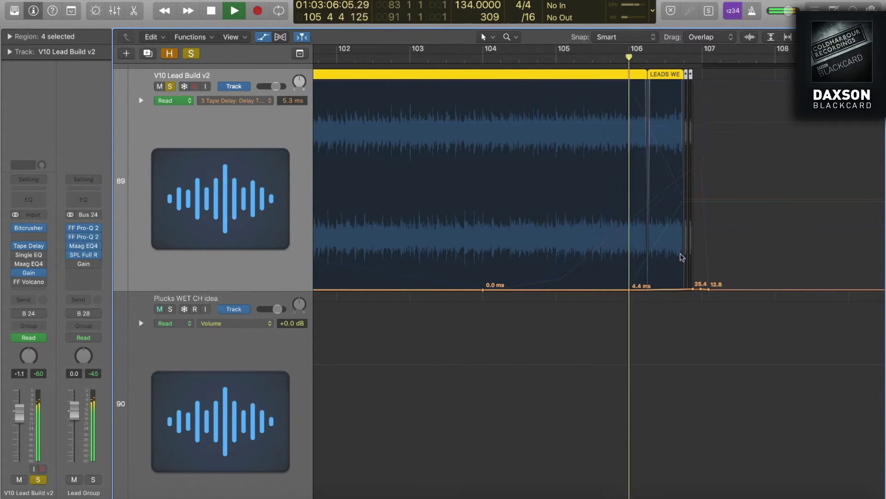
key(space)
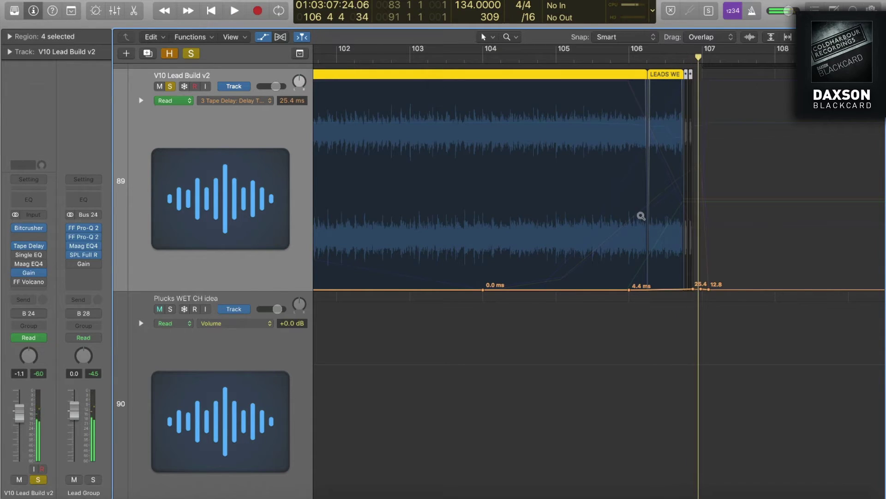
Solo Voc chop drop and Audio 94 and play the vocal chops leading into bar 107
ctrl+alt+click(641, 215)
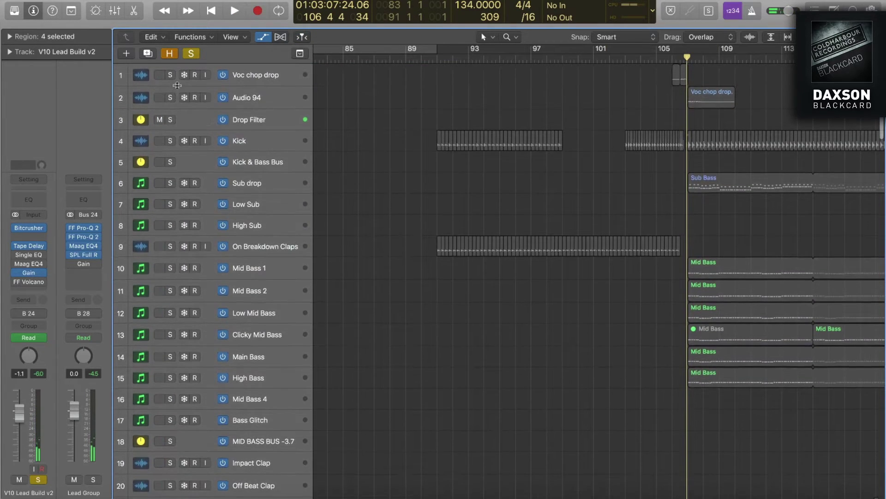
click(170, 96)
alt+click(171, 75)
drag(622, 173, 687, 87)
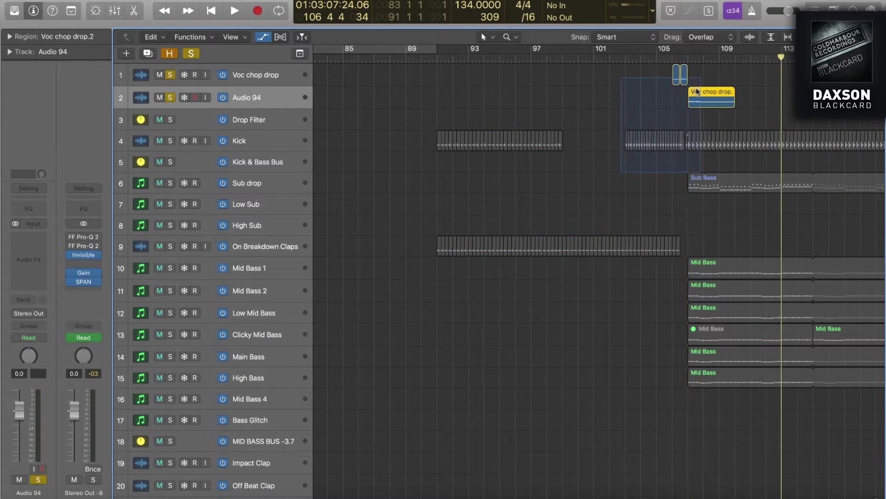
click(716, 58)
key(space)
scroll(716, 100, up, 3)
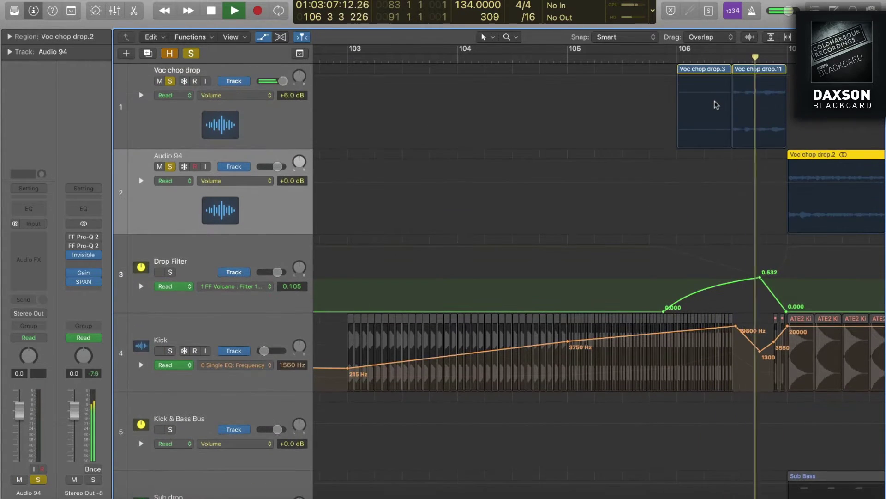
key(space)
Clear the solos and play the full mix from just before bar 106 into the drop, stopping around bar 109
key(s)
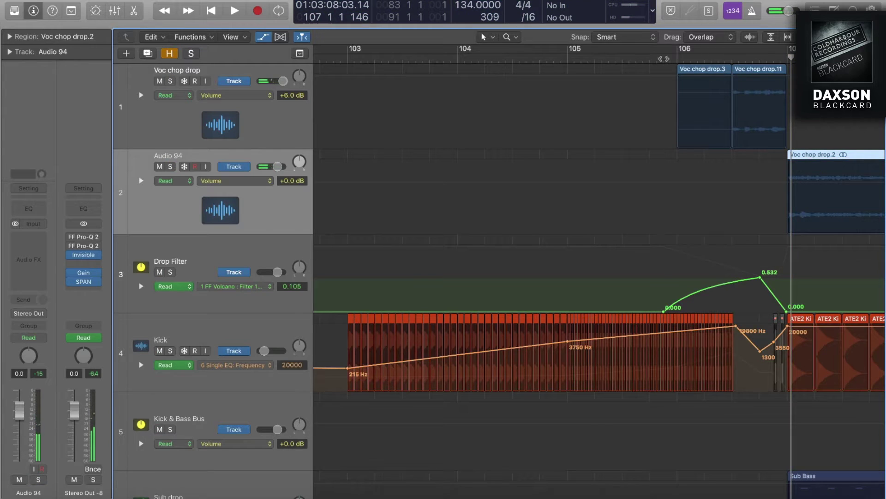
click(663, 58)
key(space)
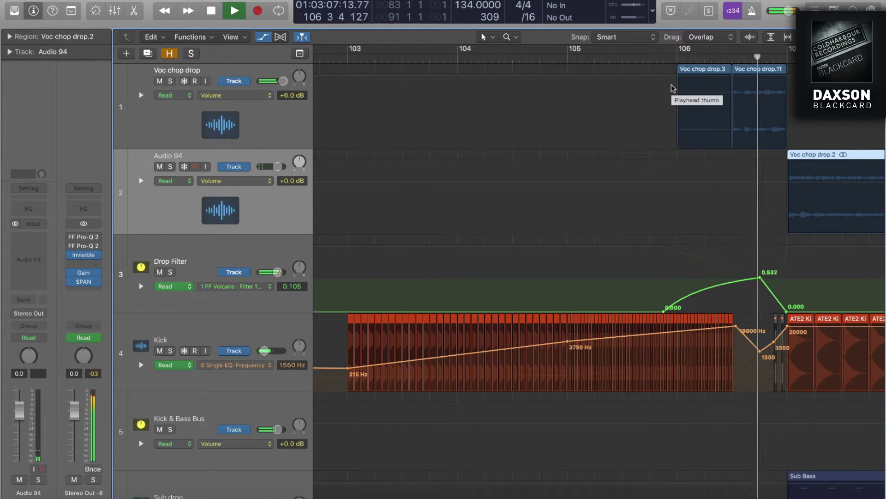
ctrl+alt+click(673, 89)
scroll(649, 150, down, 10)
ctrl+alt+click(649, 152)
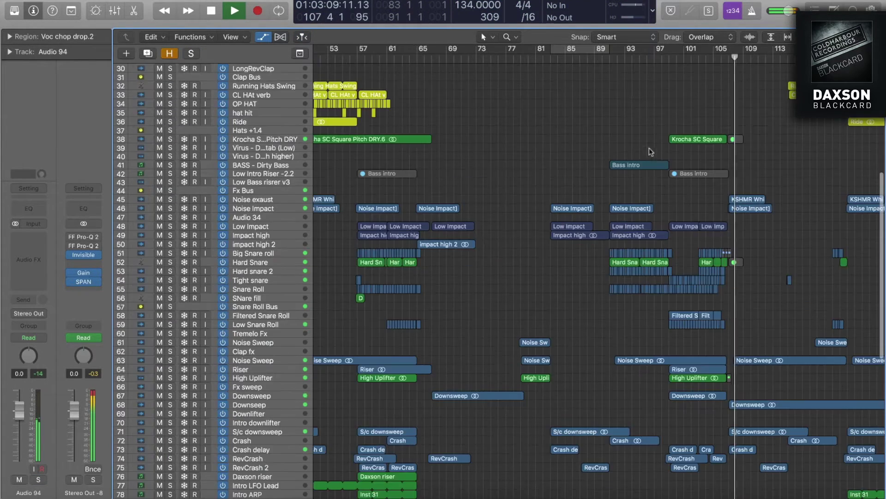
scroll(649, 148, down, 10)
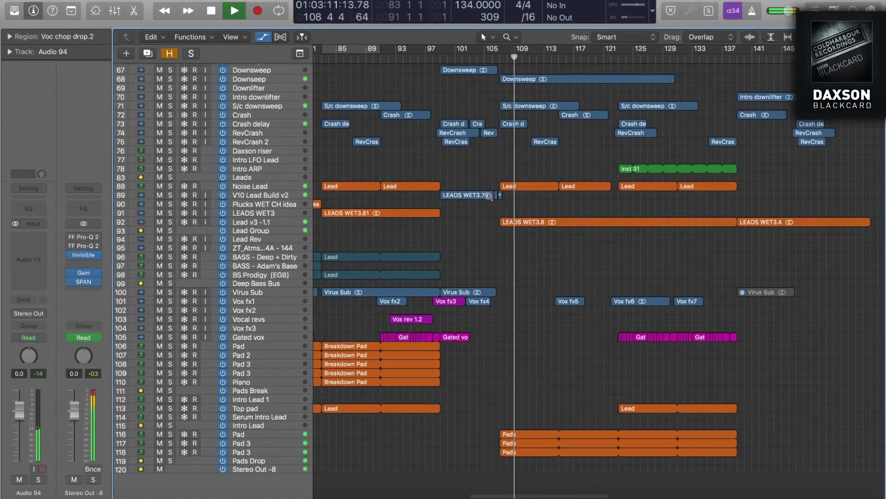
ctrl+alt+click(488, 196)
key(space)
Isolate the drop's Noise Lead with solo and play it from bar 107
key(s)
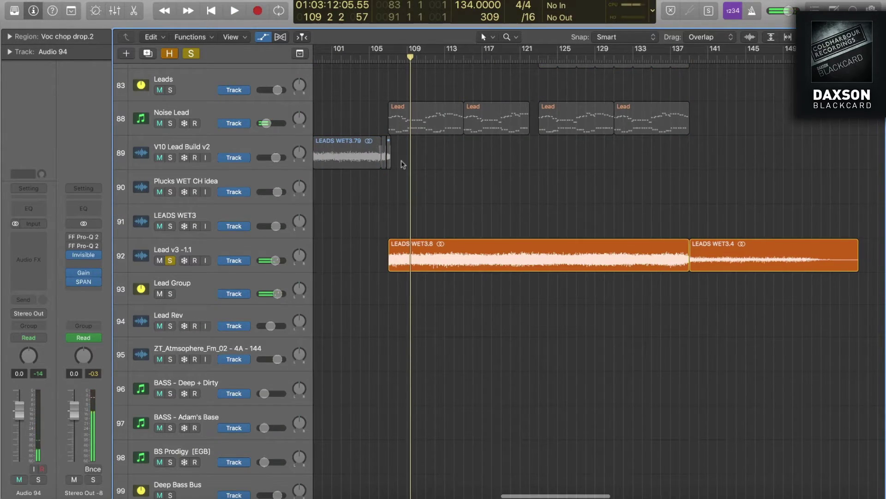
click(171, 124)
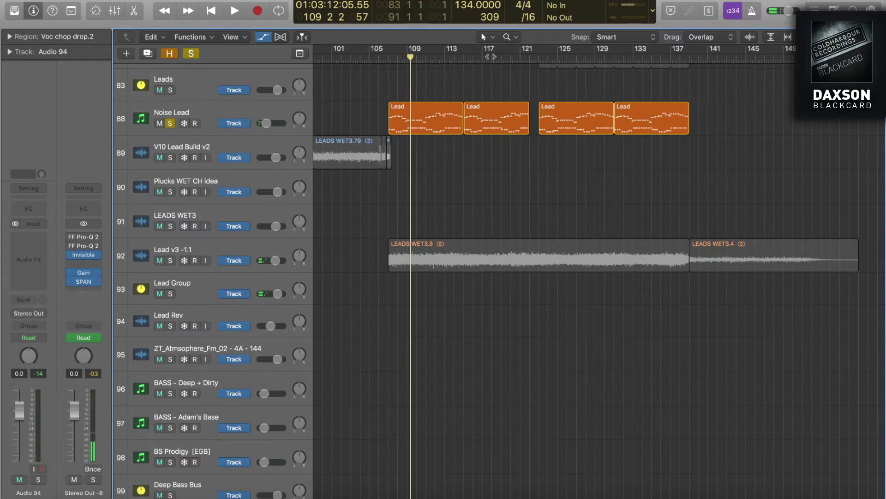
click(391, 68)
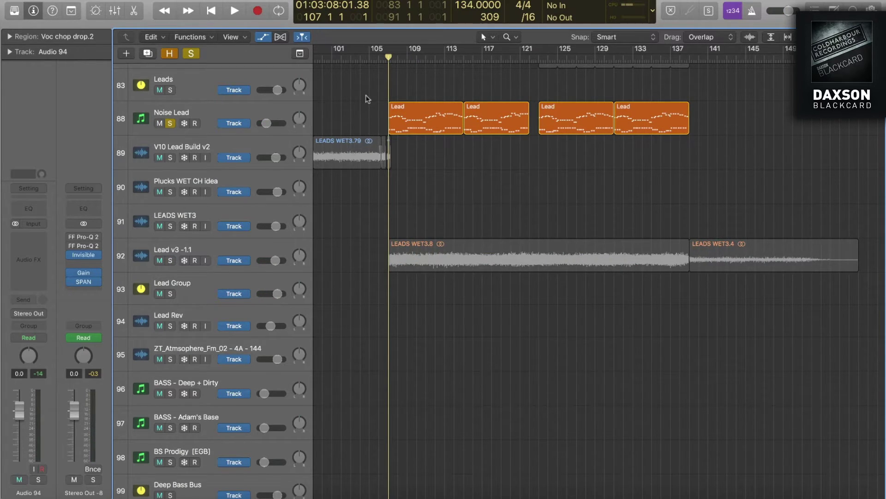
key(space)
scroll(423, 130, up, 8)
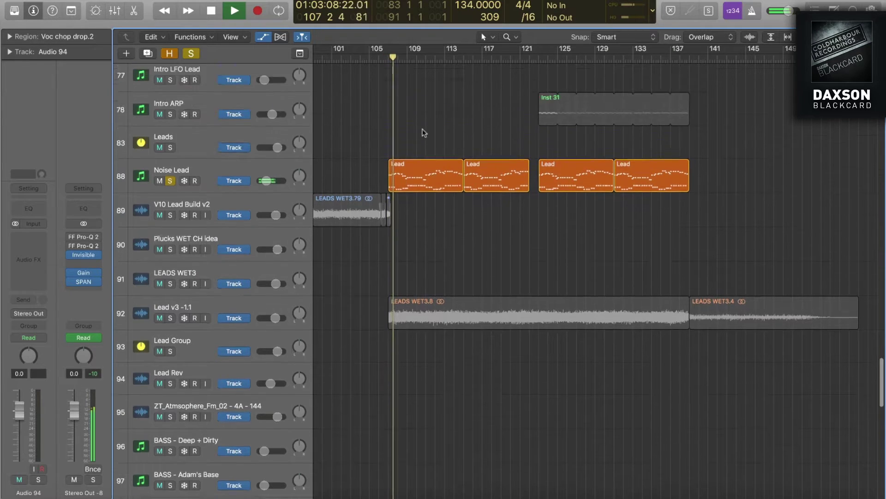
scroll(423, 133, up, 1)
key(z)
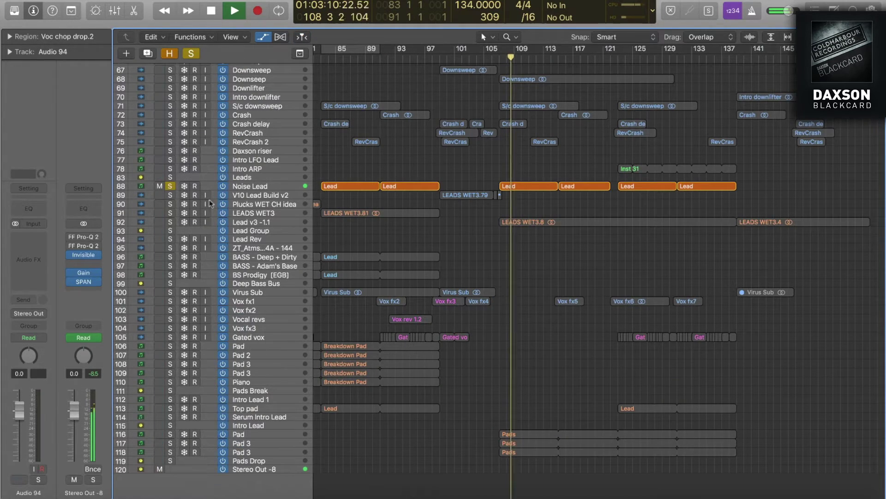
Add Lead v3 -1.1 to the soloed Noise Lead during playback, and stop around bar 111
click(171, 222)
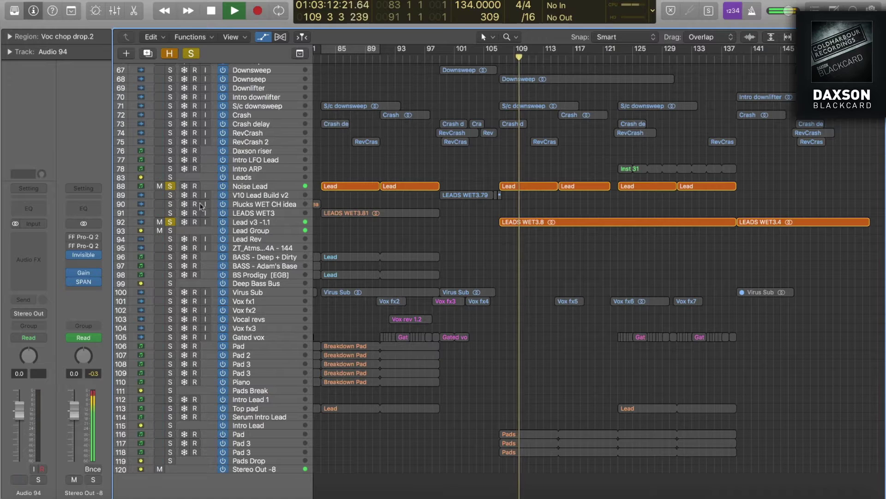
click(171, 185)
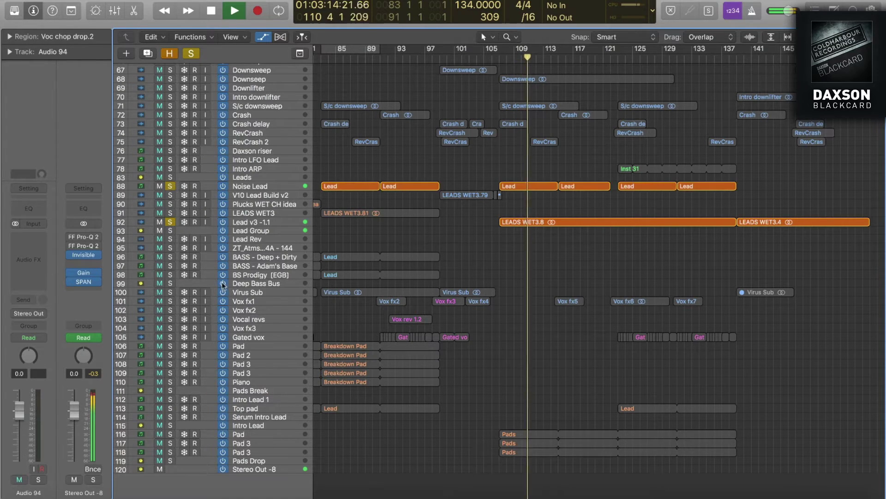
key(space)
Solo only the drop's Pad and two Pad 3 tracks and play them from bar 111
alt+click(171, 434)
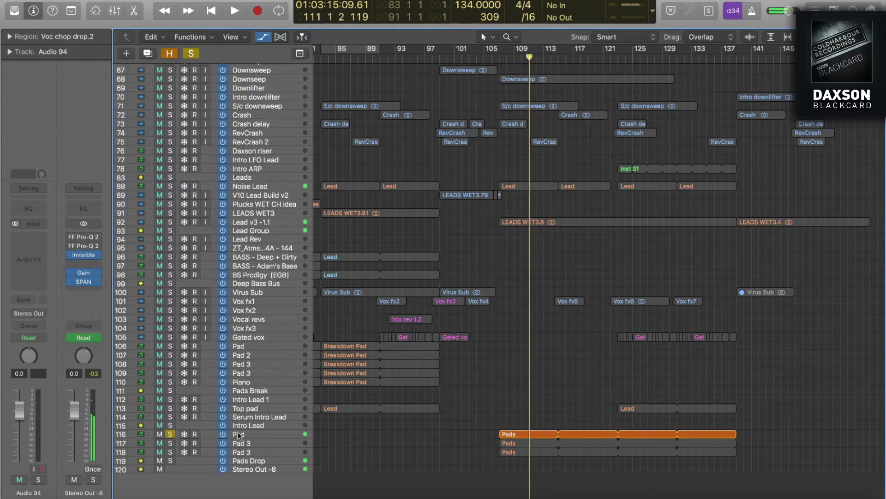
drag(170, 444, 170, 452)
key(space)
drag(445, 387, 684, 493)
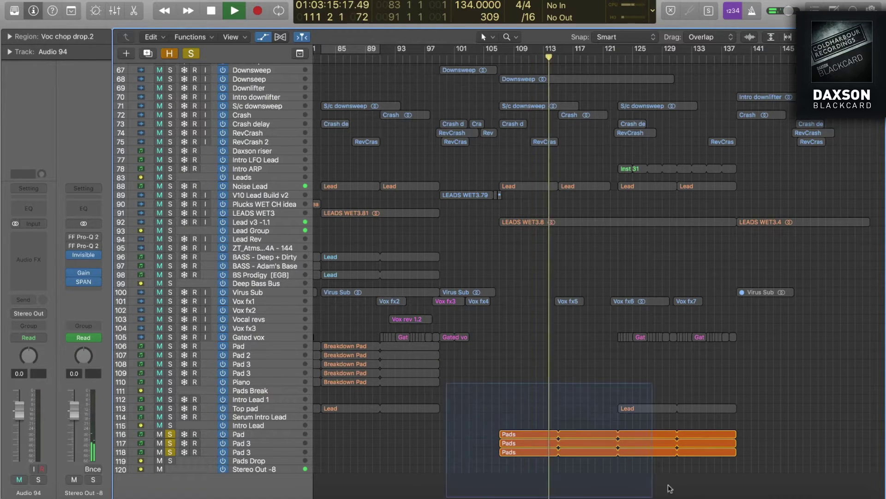
Examine the Pads region's notes in the Piano Roll, close the editor and stop playback
double_click(594, 333)
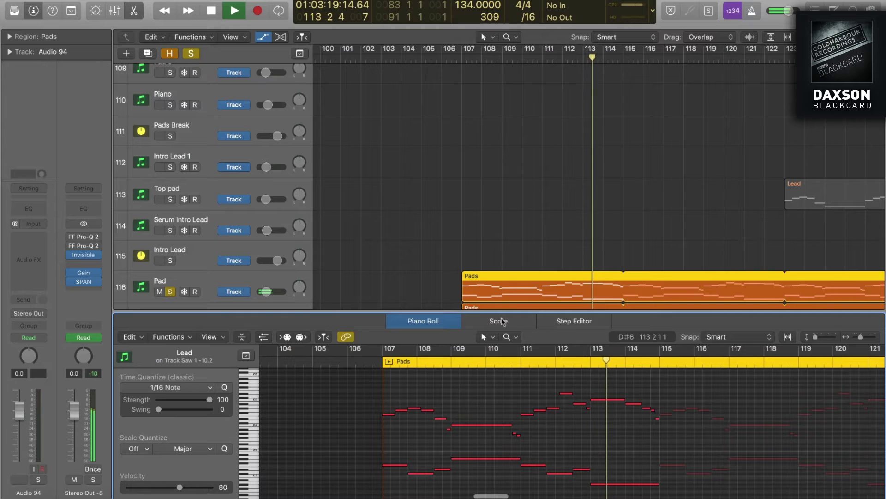
key(p)
click(474, 175)
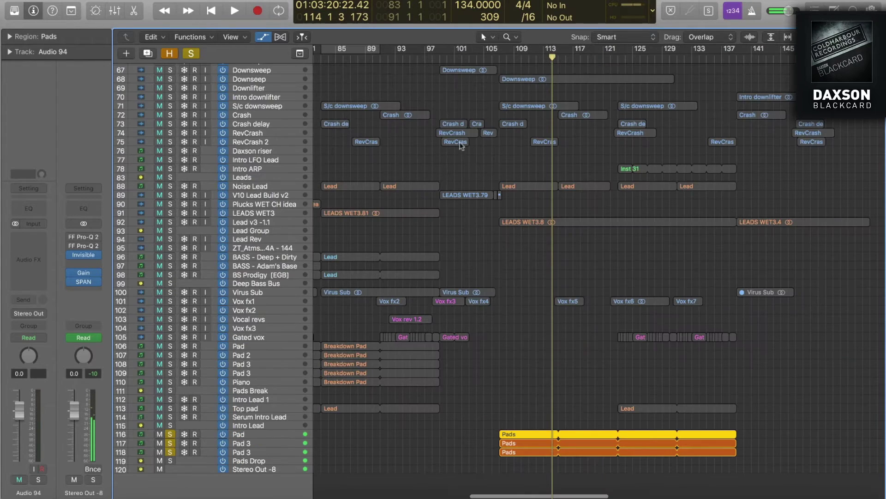
Clear the pad solos and play the full mix from bar 114 while bringing the drop's bass tracks into view
click(191, 54)
key(space)
scroll(530, 176, up, 10)
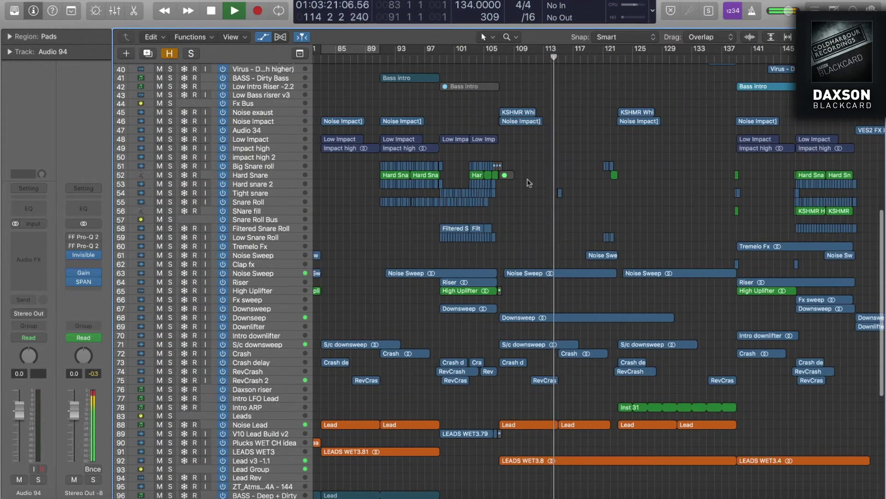
key(z)
drag(462, 85, 666, 193)
key(space)
Solo Sub drop and examine its first Sub Bass region's notes from bar 107 in the Piano Roll
click(171, 164)
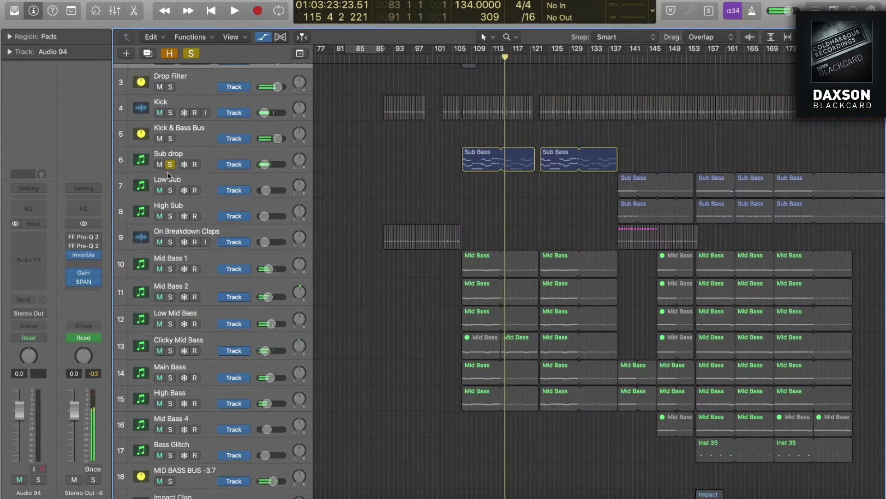
double_click(490, 156)
drag(380, 410, 468, 468)
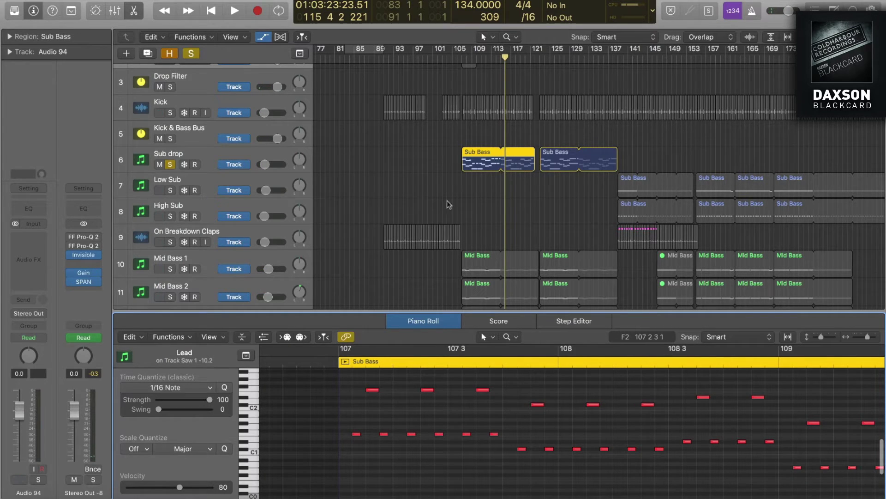
Play Sub drop together with the soloed Kick and close the Piano Roll
key(space)
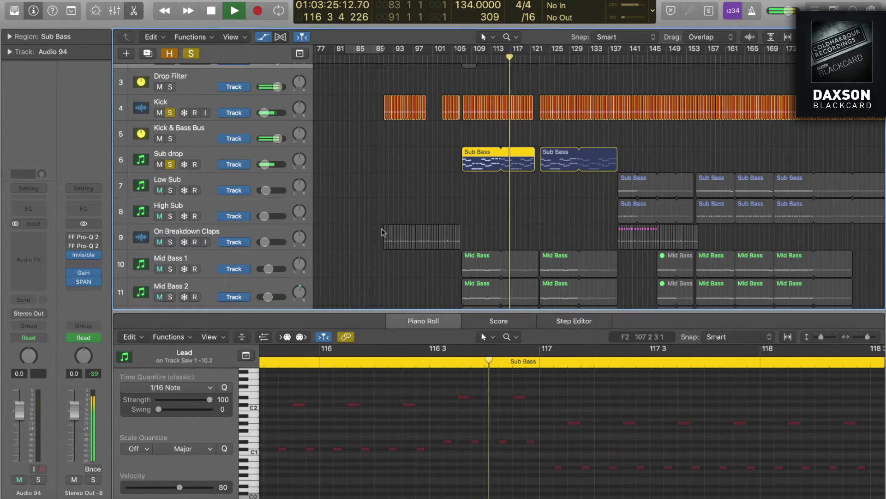
scroll(381, 232, down, 10)
key(x)
key(x)
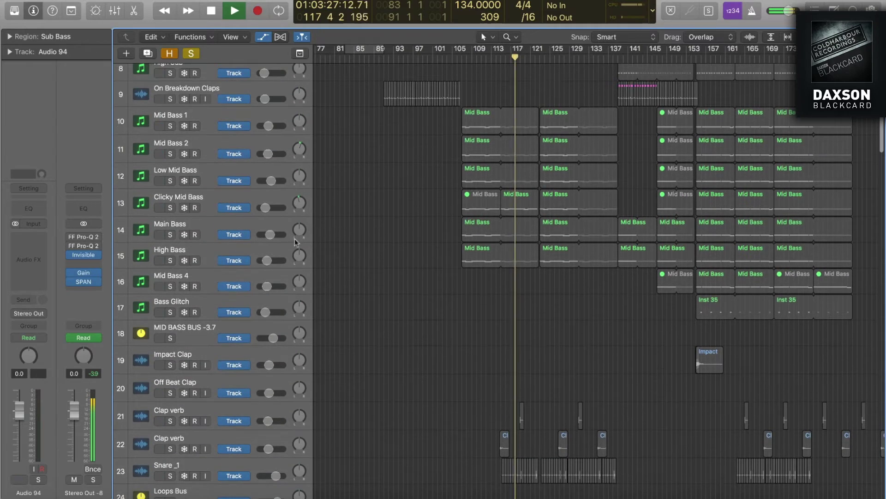
Solo MID BASS BUS -3.7 to hear the mid basses, and solo Clap, RevClap and LongRevClap during playback
click(170, 338)
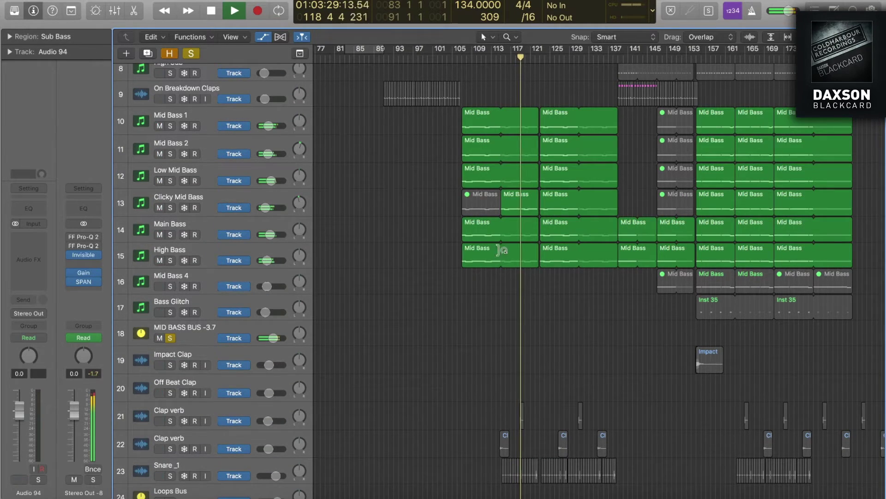
key(z)
scroll(490, 247, down, 5)
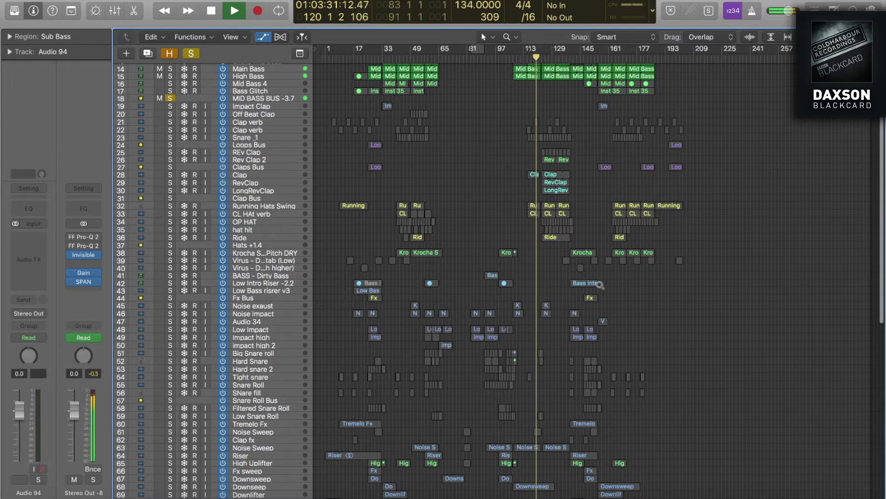
drag(600, 285, 522, 173)
drag(171, 176, 171, 197)
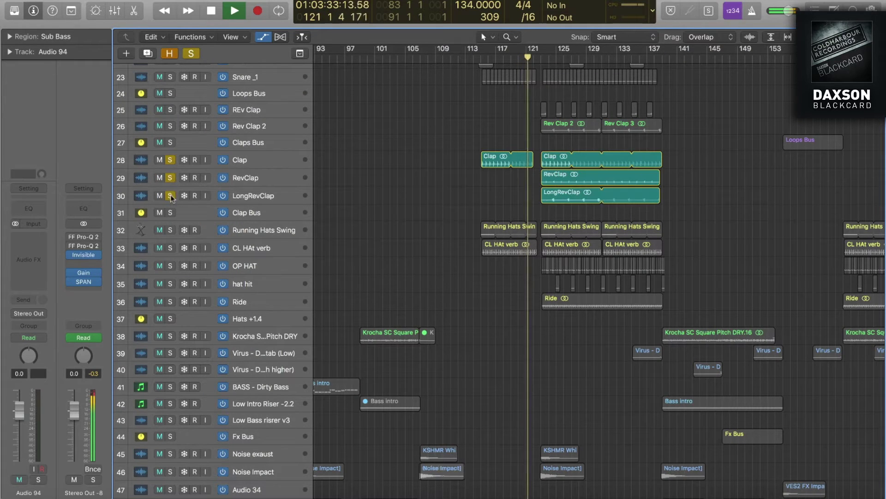
Solo the Hats +1.4 bus, REv Clap and Rev Clap 2 alongside the soloed clap tracks during playback
click(170, 230)
scroll(469, 203, up, 10)
scroll(356, 280, down, 5)
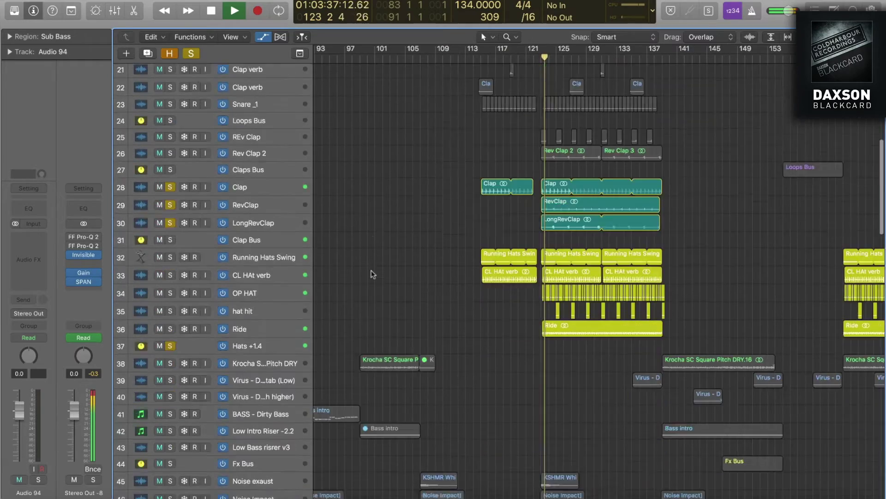
click(172, 187)
click(171, 172)
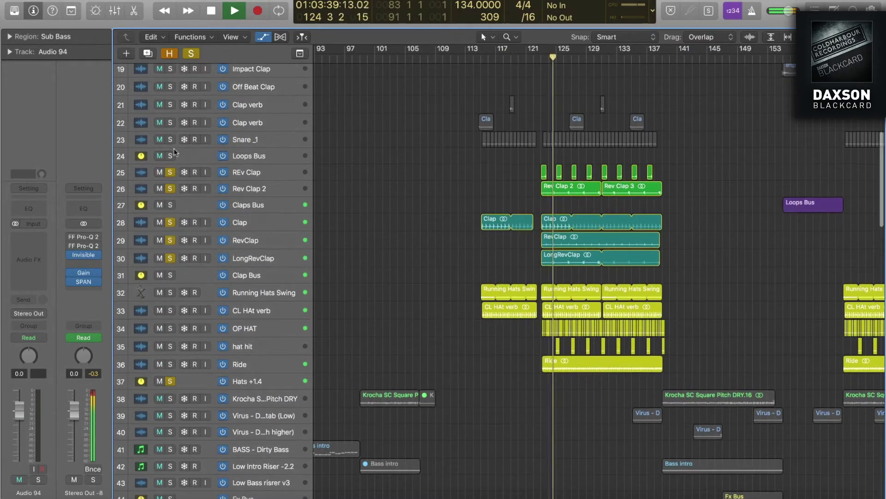
Stop playback, clear the solos and place the playhead at bar 139, where the Sub drop part ends
scroll(784, 456, down, 8)
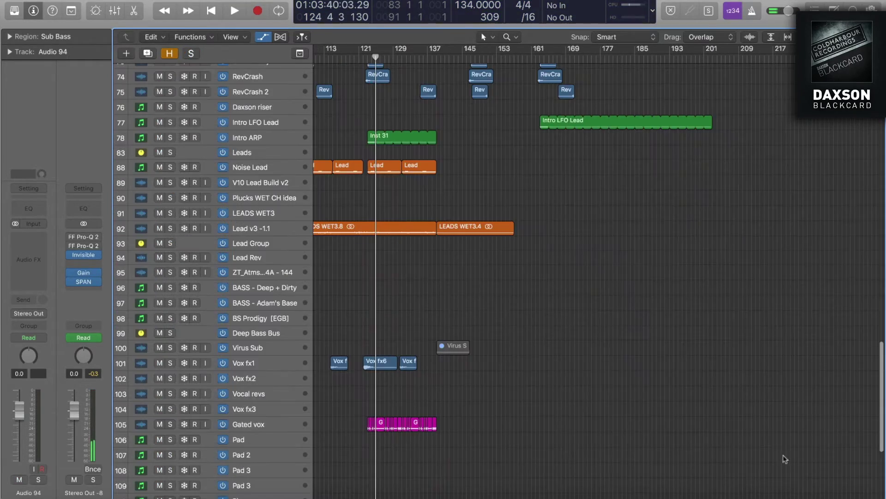
scroll(437, 270, left, 6)
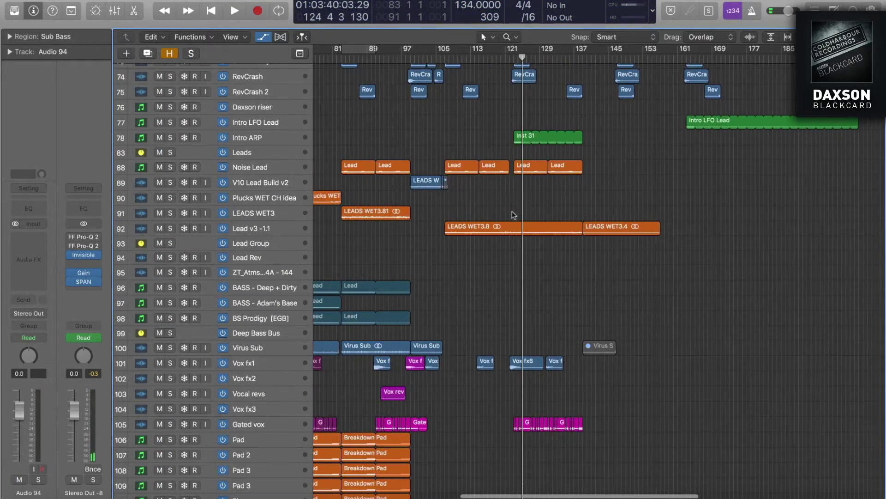
scroll(511, 211, up, 10)
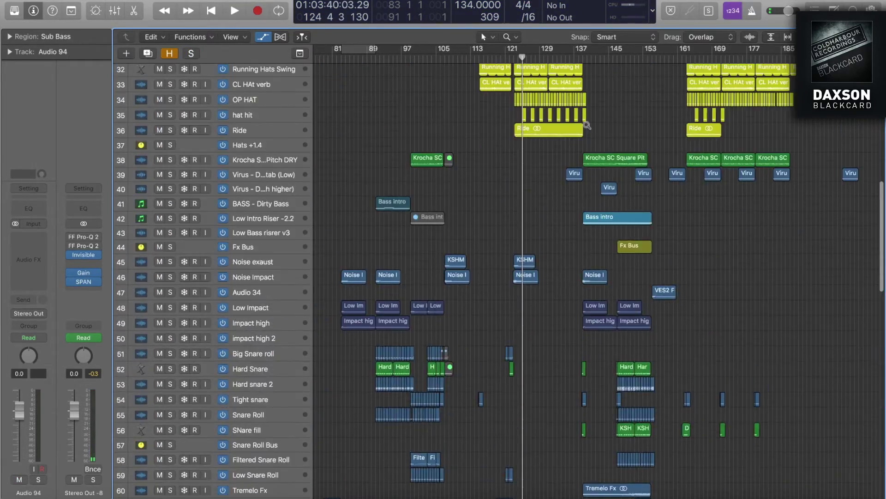
scroll(512, 212, down, 3)
drag(355, 58, 593, 198)
scroll(466, 134, up, 6)
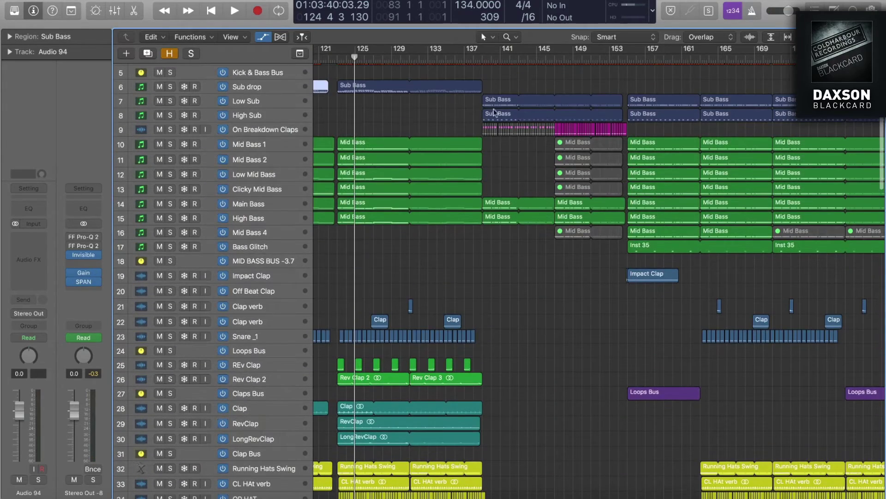
click(483, 56)
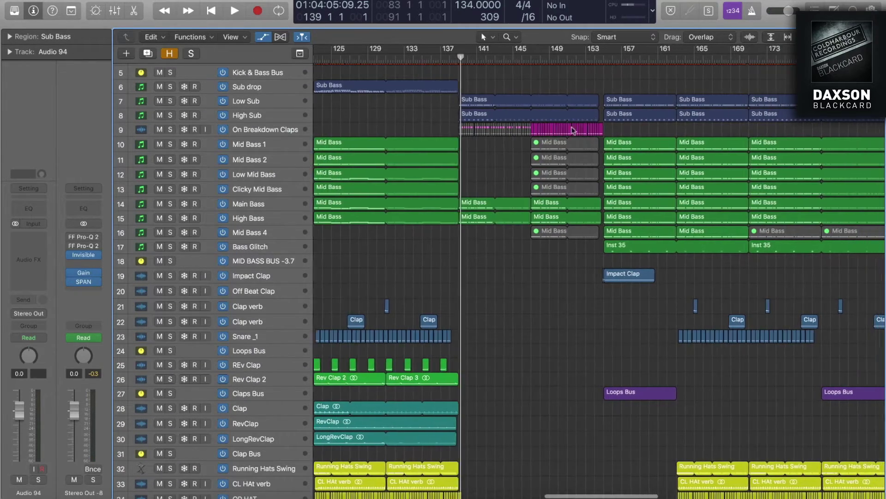
Solo the snare roll and effects tracks from Hard snare 2 to Downsweep and play from bar 139
scroll(454, 191, down, 10)
scroll(455, 191, down, 5)
drag(406, 218, 636, 382)
ctrl+alt+click(367, 241)
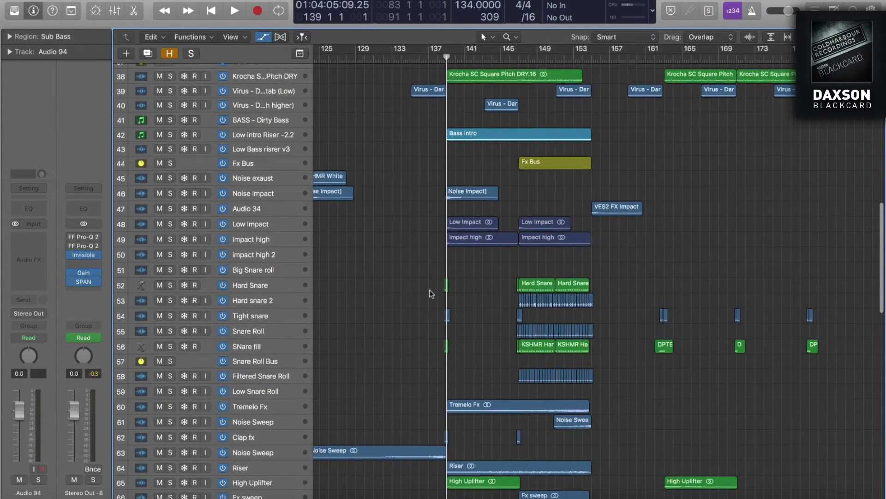
scroll(431, 293, down, 6)
drag(171, 204, 180, 305)
drag(173, 97, 175, 186)
scroll(185, 152, up, 4)
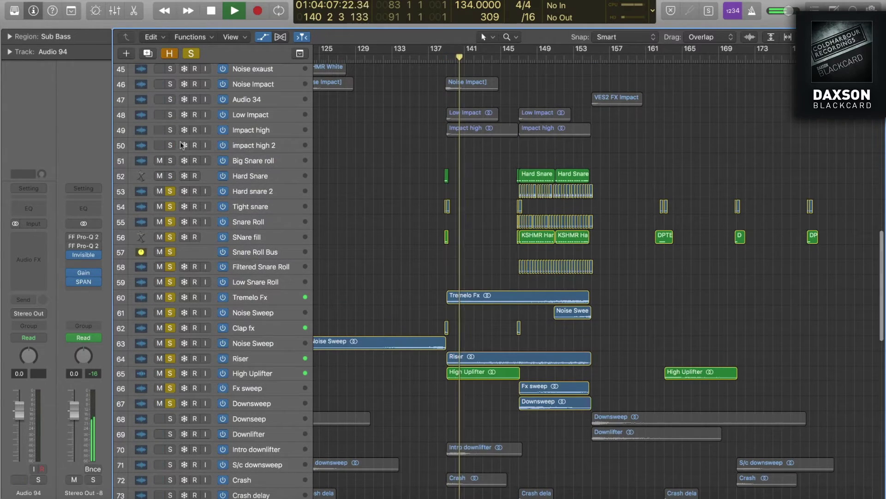
Add the tracks from Noise Impact to Impact high and Low Intro Riser -2.2 to the solo
drag(170, 130, 170, 84)
scroll(193, 121, up, 5)
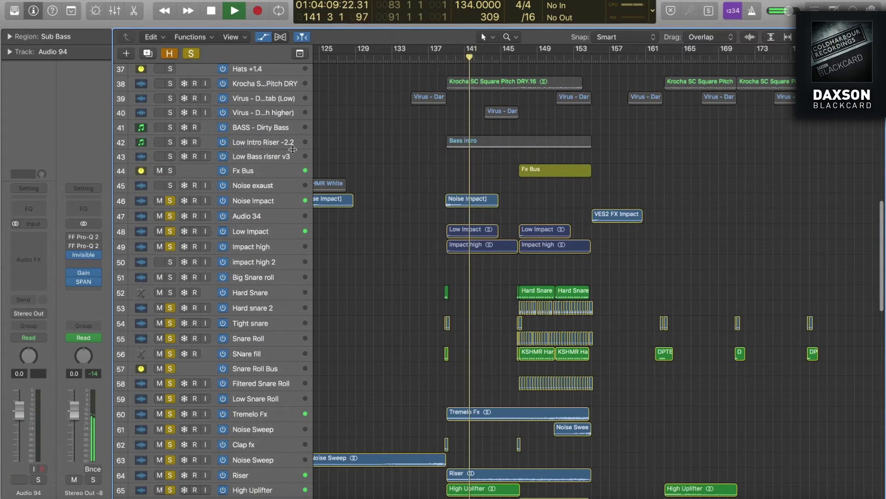
click(168, 143)
click(170, 143)
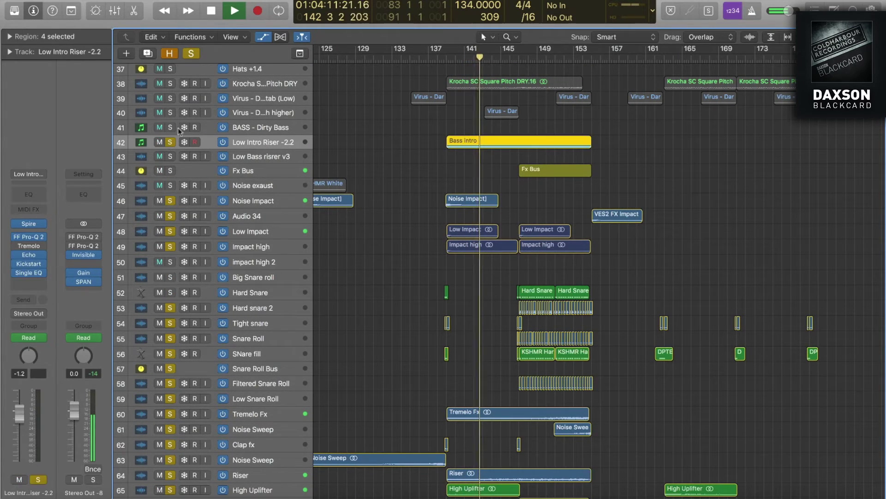
Solo Krocha SC Square Pitch DRY and both Virus stab tracks, and inspect their regions up close with automation hidden
click(170, 83)
click(173, 99)
click(171, 113)
key(z)
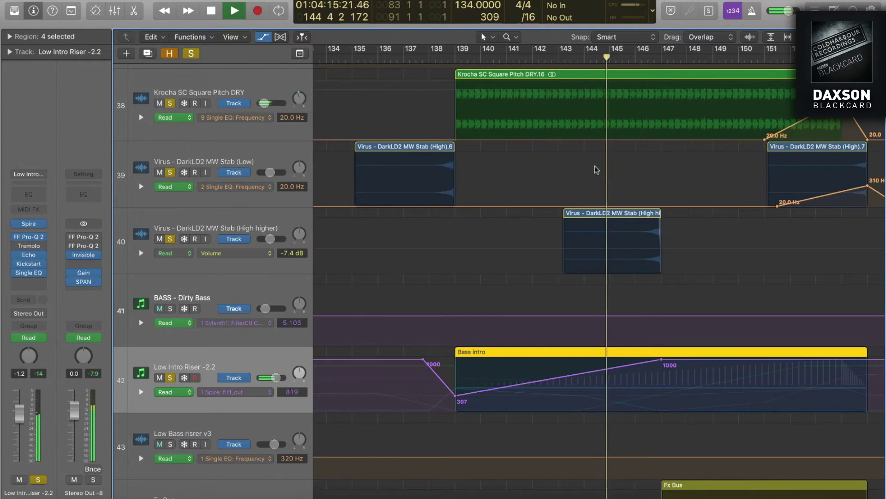
key(a)
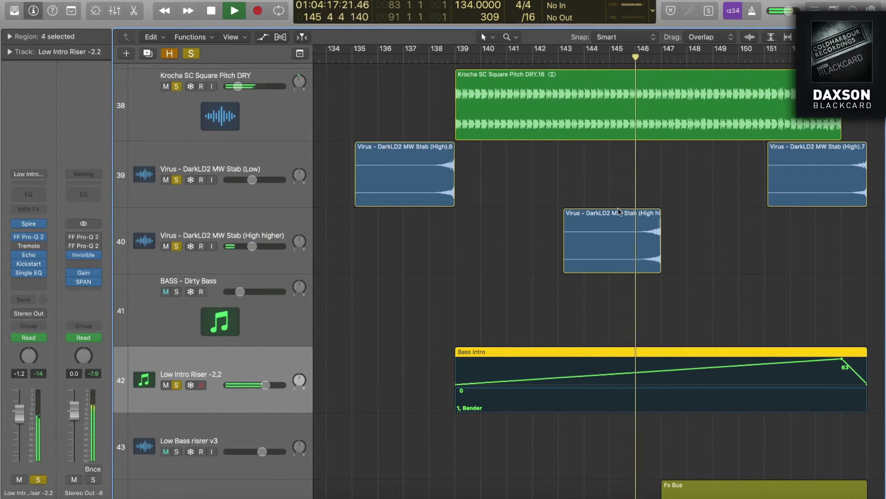
key(z)
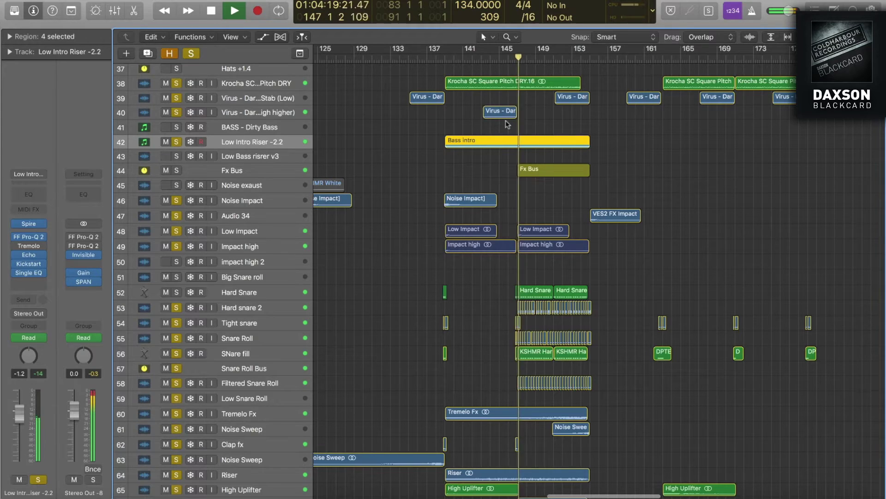
Add the tracks from Downseep to RevCrash 2 and the MID BASS BUS -3.7 to the solo
scroll(505, 120, down, 12)
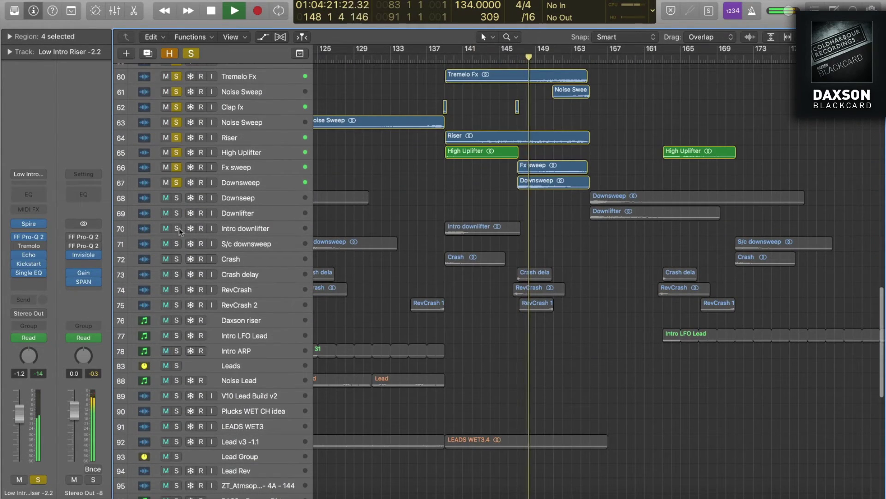
drag(177, 198, 176, 301)
scroll(485, 238, up, 20)
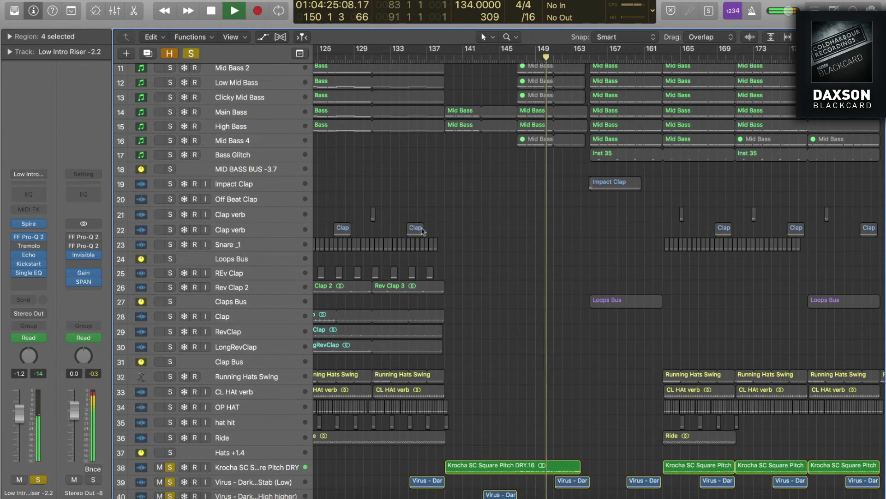
click(179, 171)
Show the UAD Moog cutoff automation on MID BASS BUS -3.7 and examine its curve across the breakdown
key(z)
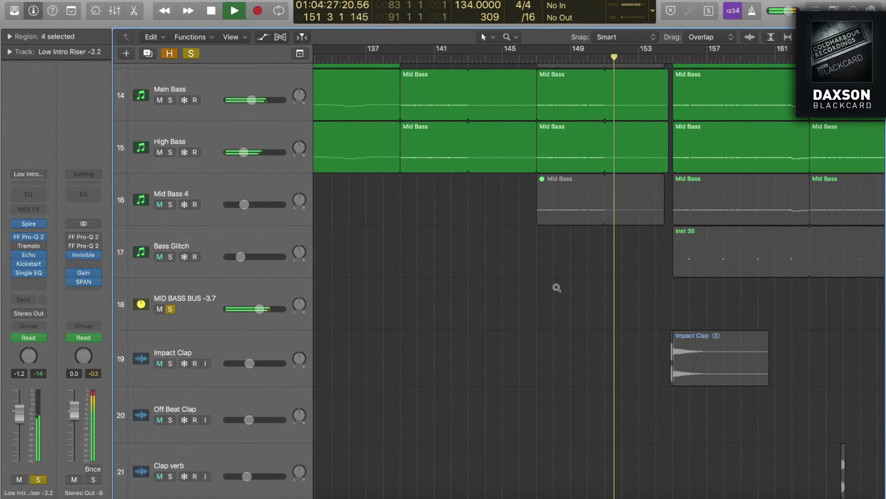
click(266, 300)
key(a)
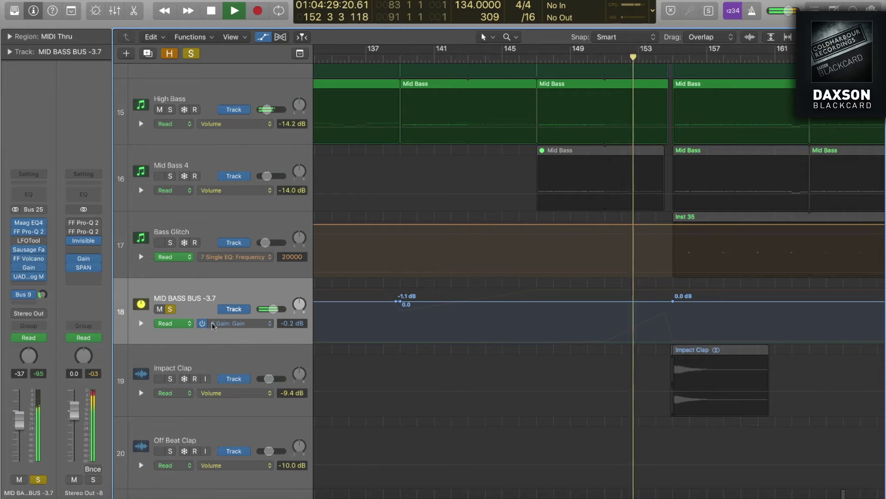
click(233, 324)
click(639, 343)
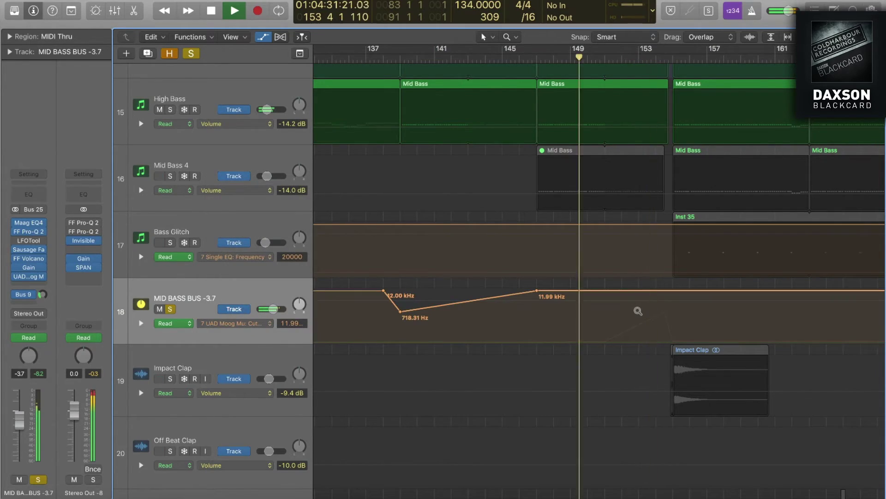
key(z)
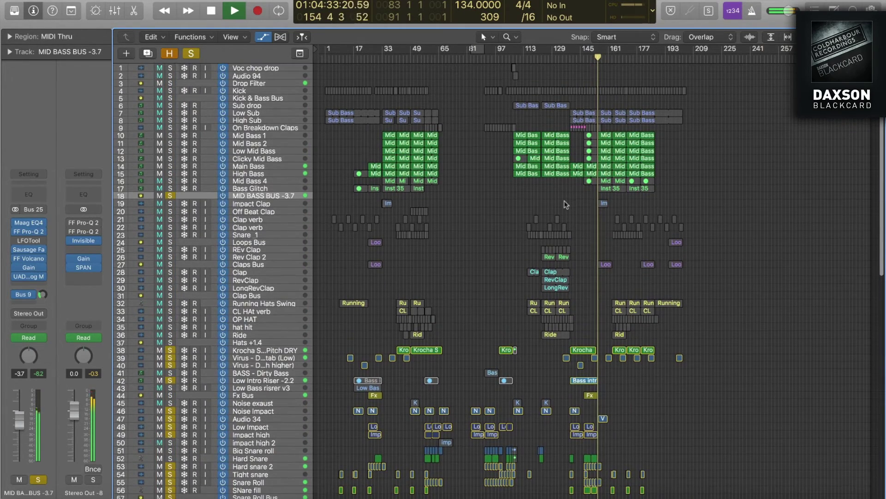
Stop playback, clear all solos and bring the Virus stab tracks into view
key(space)
scroll(571, 245, down, 5)
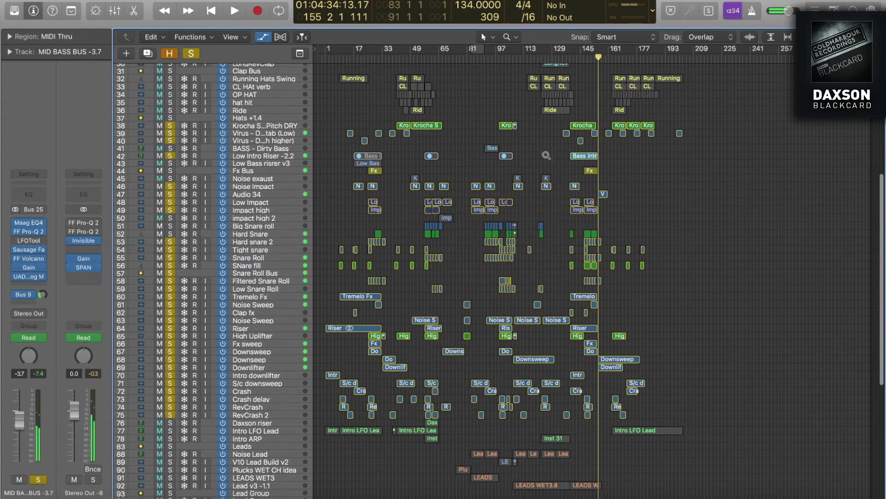
key(z)
key(s)
scroll(436, 220, up, 5)
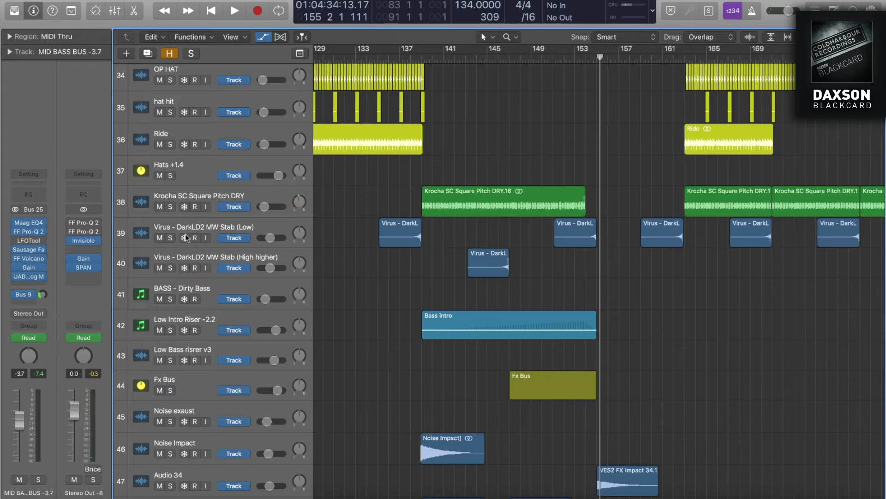
Solo the Low and High higher Virus - DarkLD2 MW Stab tracks, play them from bar 138, and clear the solos
click(170, 238)
click(170, 268)
ctrl+alt+drag(388, 172, 563, 309)
click(405, 59)
key(space)
key(a)
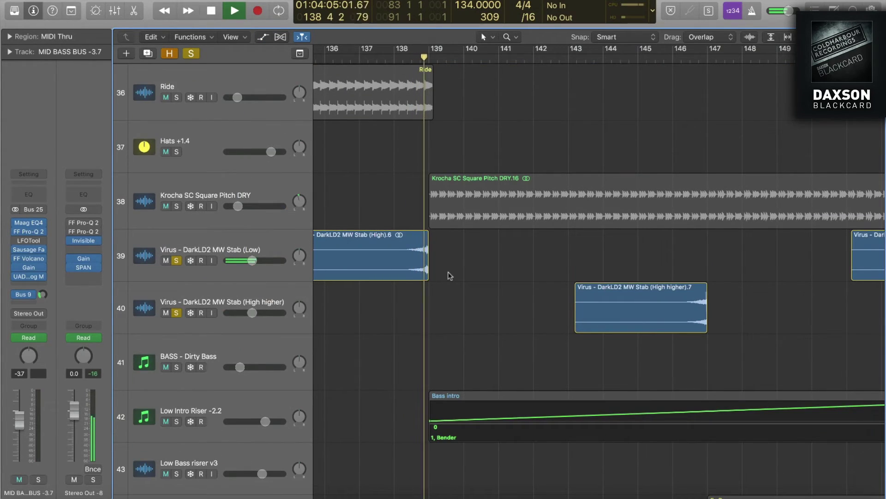
scroll(473, 268, right, 10)
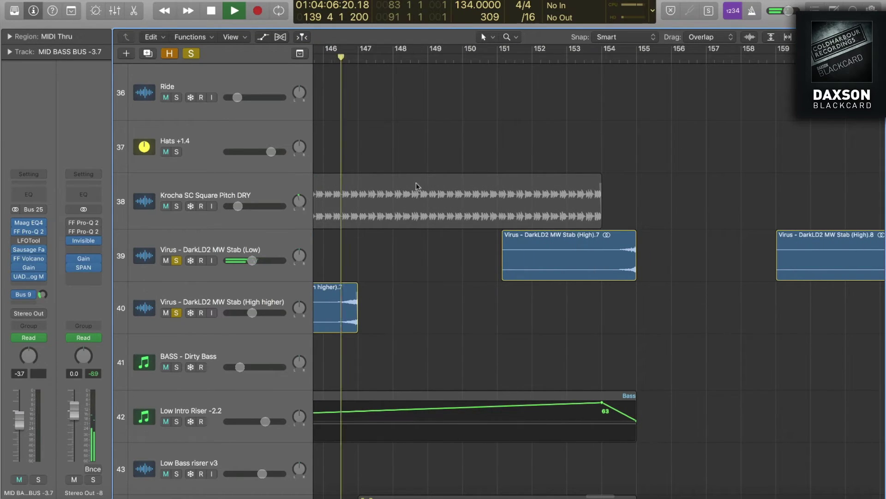
ctrl+alt+click(512, 174)
key(space)
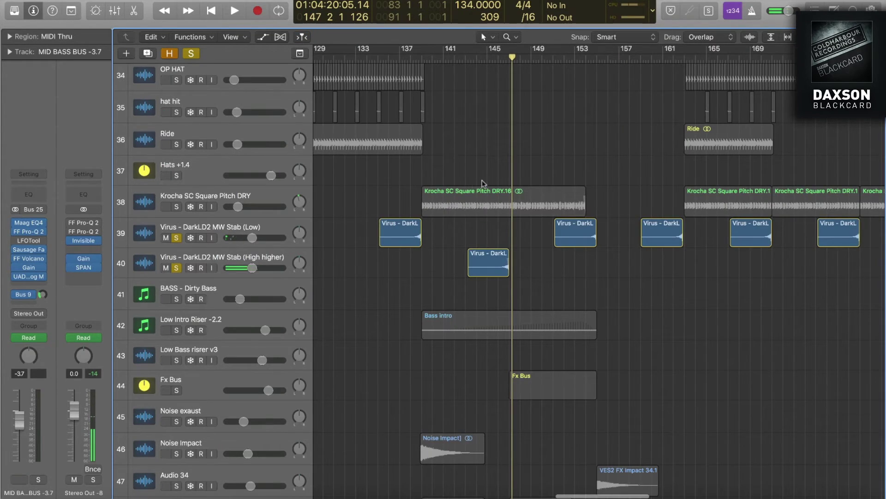
click(191, 53)
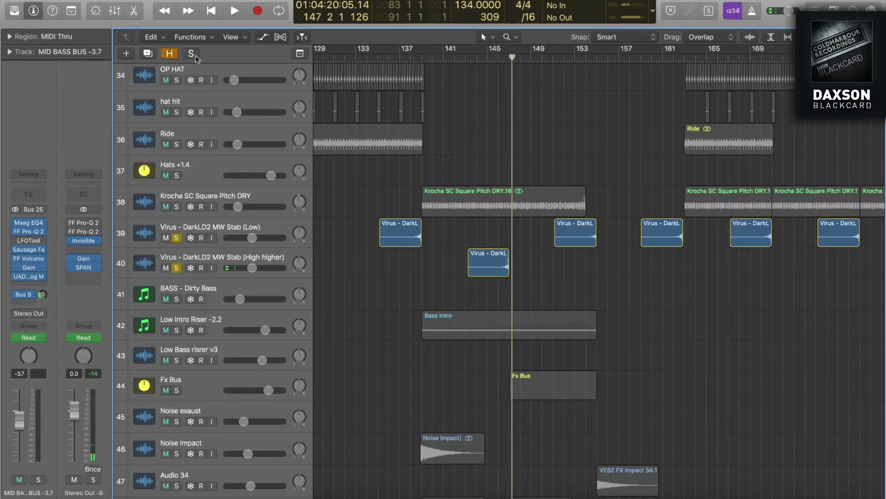
key(z)
Switch to Finder, open the project's Bounces folder and browse down to the April 2018 files
click(28, 495)
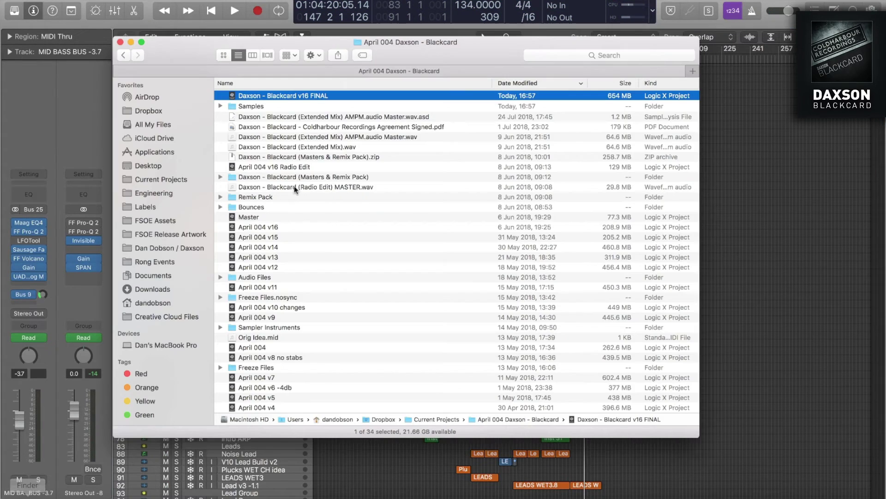
double_click(253, 208)
scroll(277, 277, down, 15)
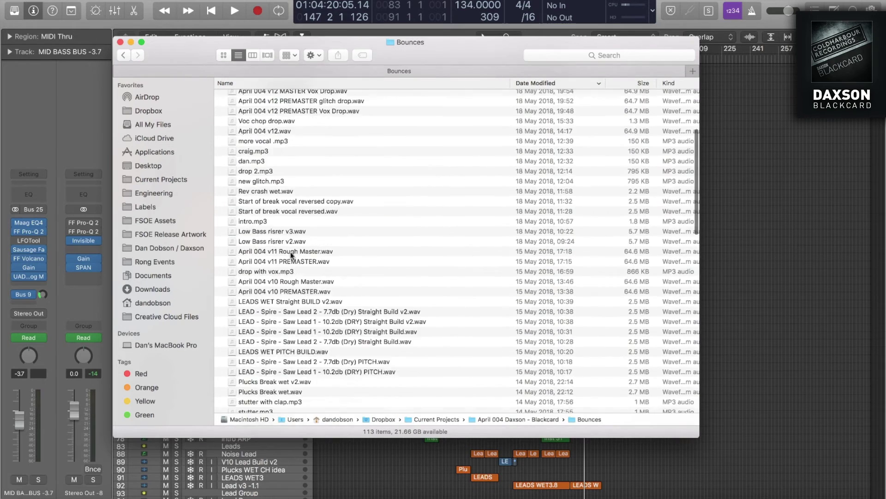
scroll(287, 316, down, 10)
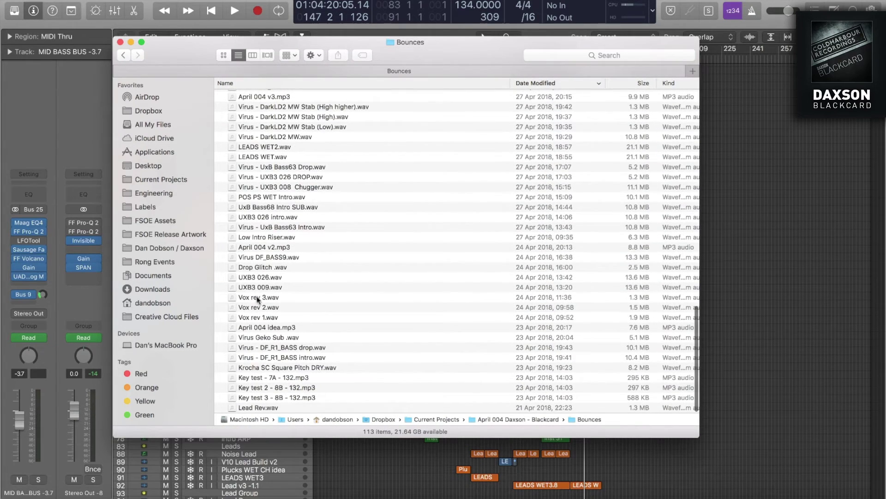
Preview the April 004 v3.mp3 bounce with Quick Look and close the preview
scroll(258, 299, up, 3)
click(264, 144)
key(space)
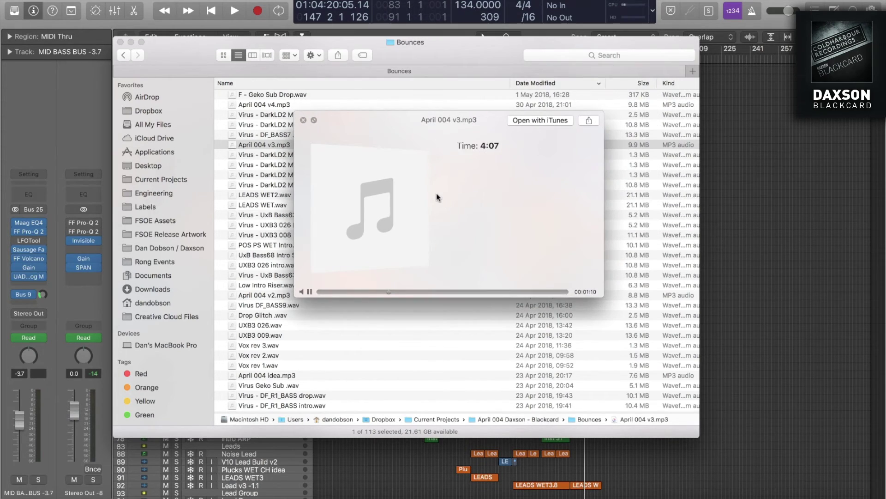
key(space)
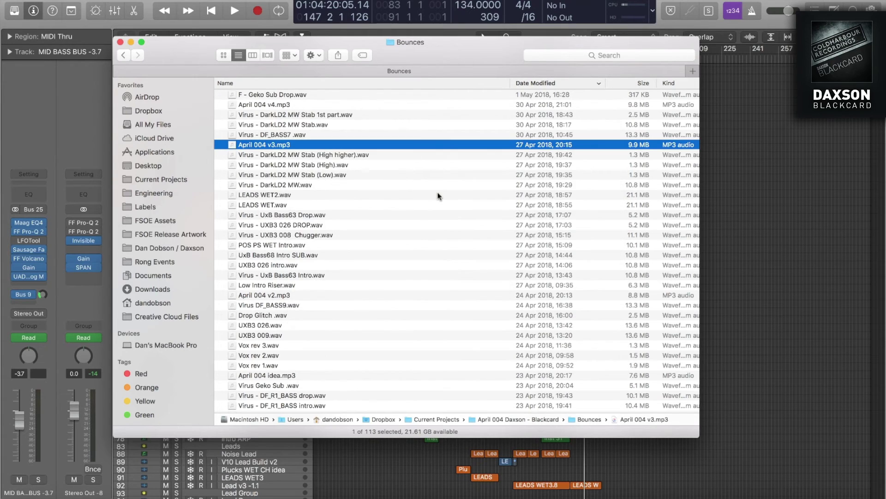
Return to Logic Pro, examine the Virus stab regions up close and place the playhead at bar 138
click(738, 197)
scroll(428, 176, up, 10)
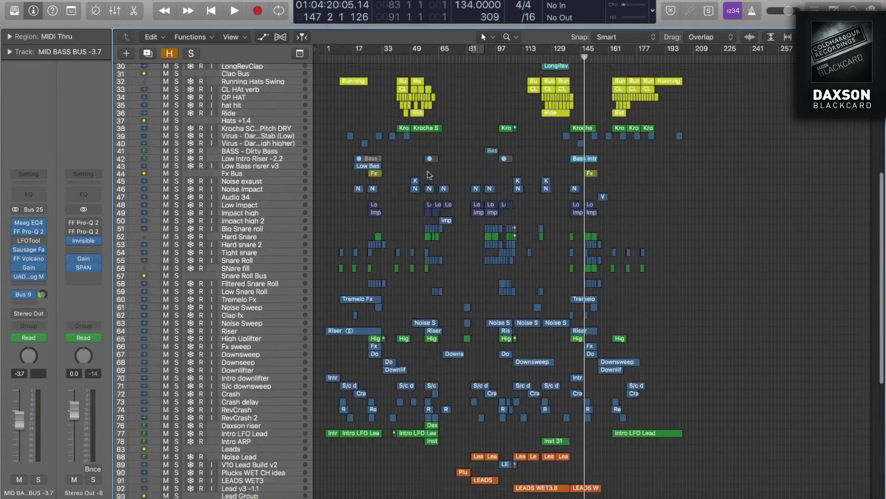
drag(589, 372, 651, 400)
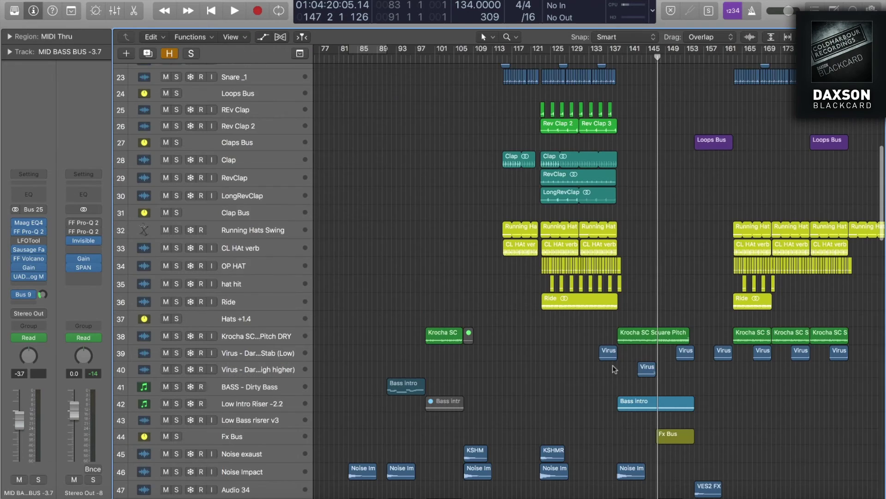
scroll(609, 358, down, 1)
drag(587, 318, 808, 398)
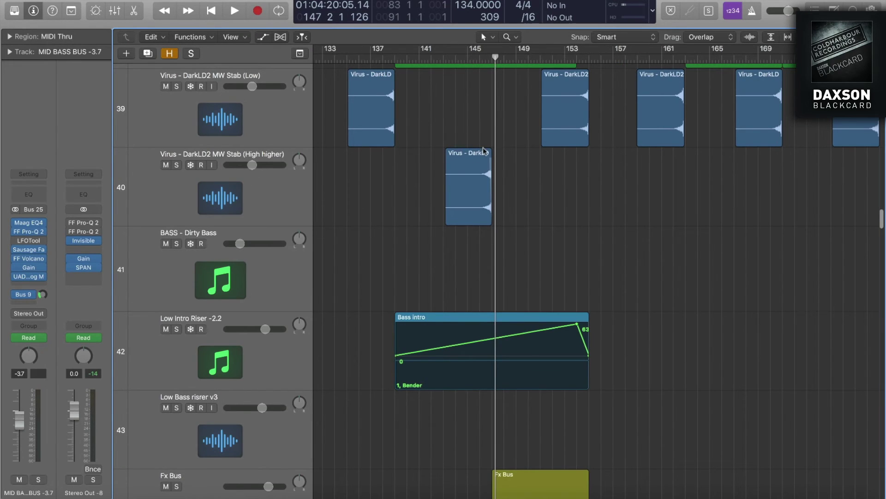
click(380, 56)
Switch to Finder, preview the Virus - DarkLD2 bounces from MW Stab (High higher).wav down to MW.wav with Quick Look, and close the preview
click(23, 487)
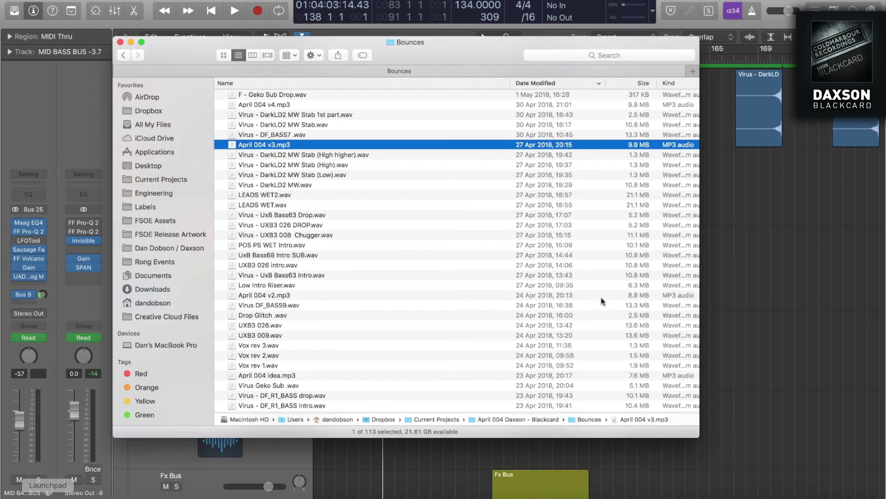
click(244, 156)
key(space)
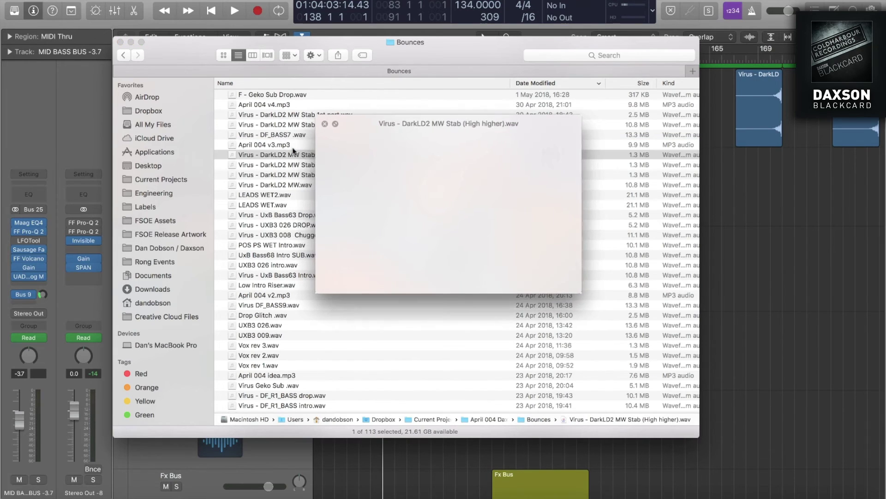
key(Down)
key(Down)
key(Down)
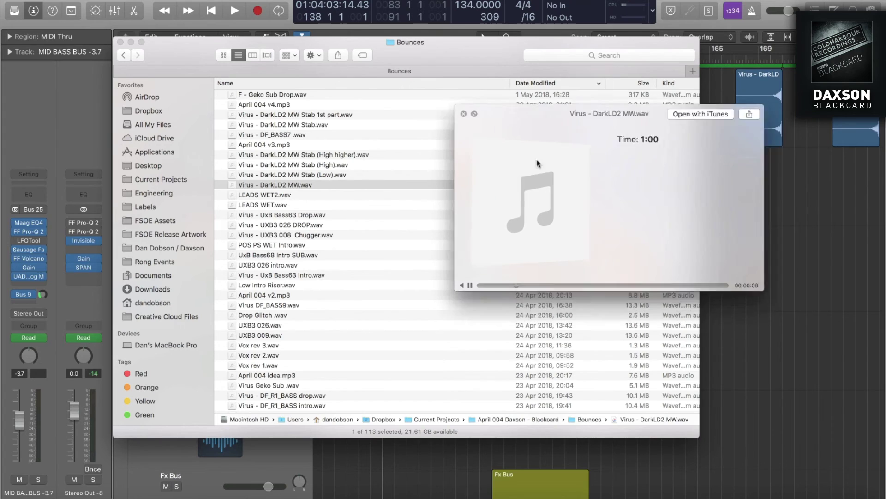
key(space)
Return to Logic Pro and examine the full arrangement across all tracks, from Voc chop drop down to Stereo Out
click(765, 202)
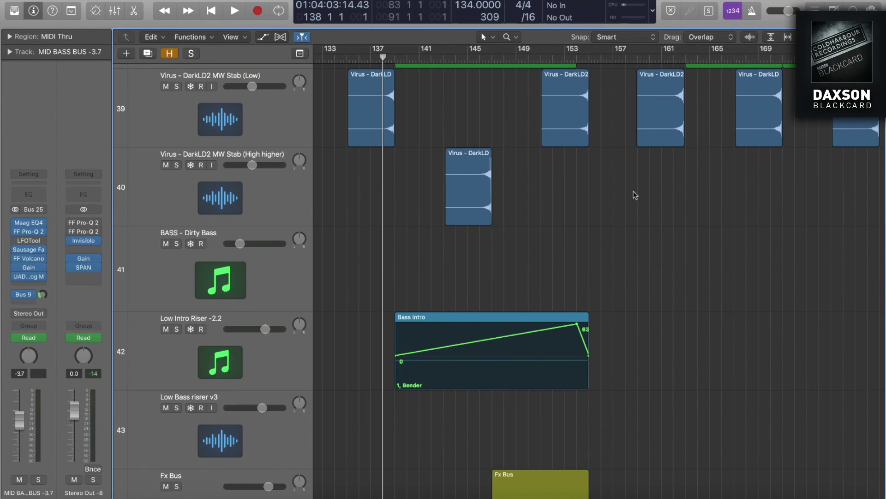
key(z)
scroll(507, 320, up, 5)
scroll(507, 319, up, 7)
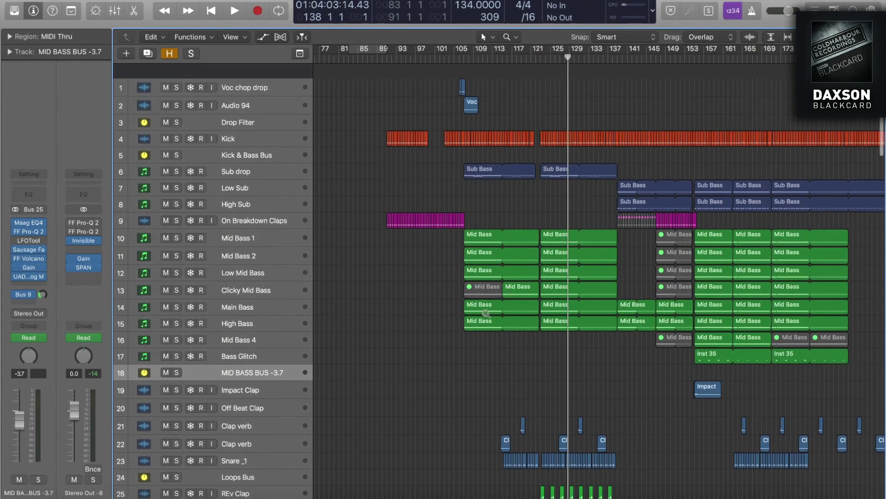
key(z)
scroll(350, 90, down, 10)
scroll(351, 87, up, 8)
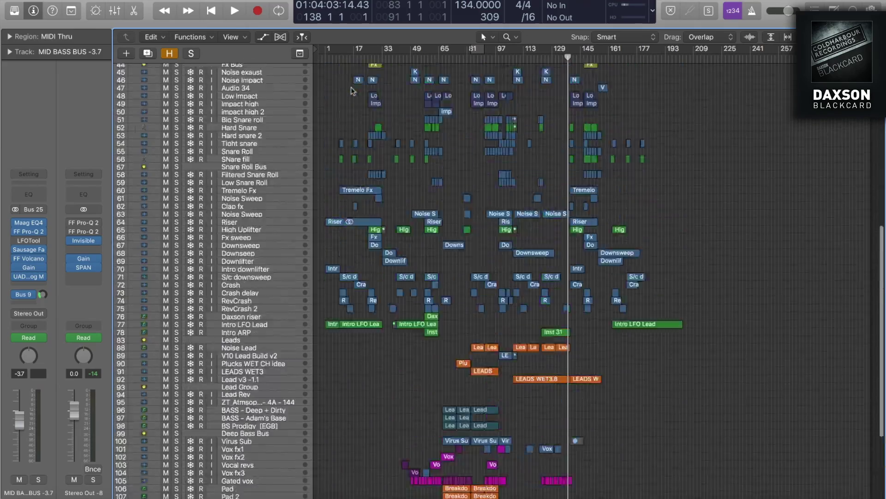
scroll(413, 175, down, 7)
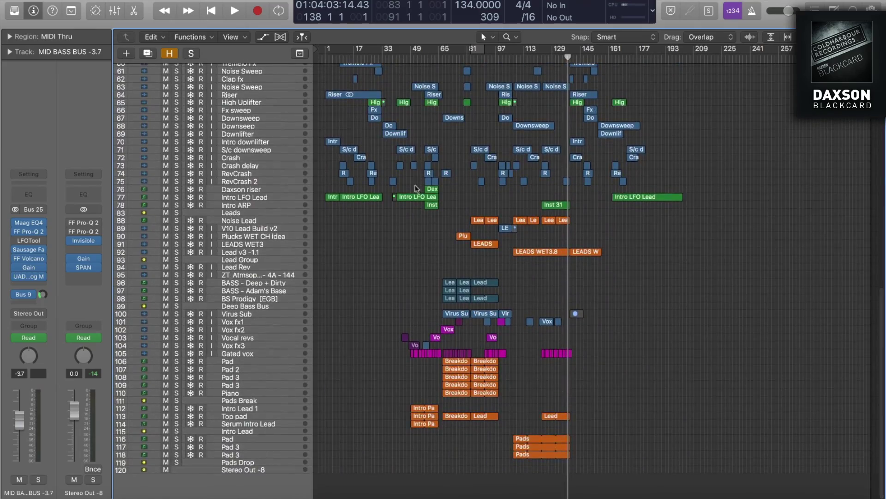
scroll(434, 226, up, 15)
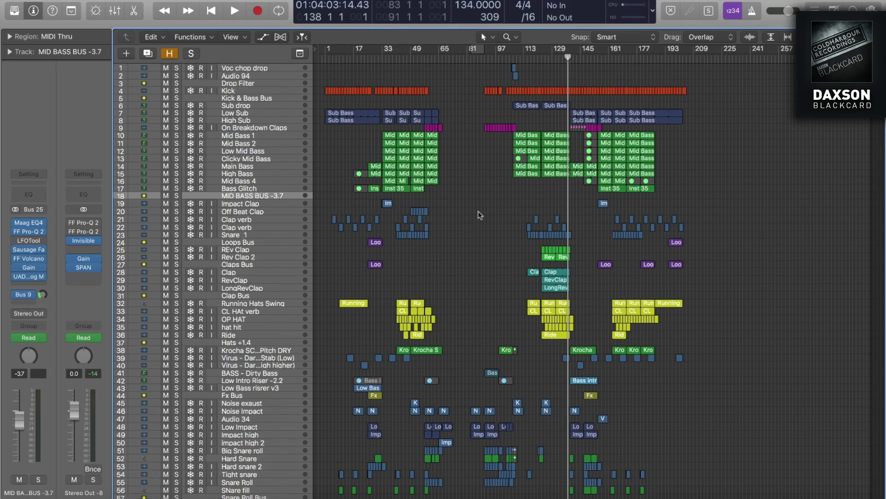
scroll(497, 228, down, 5)
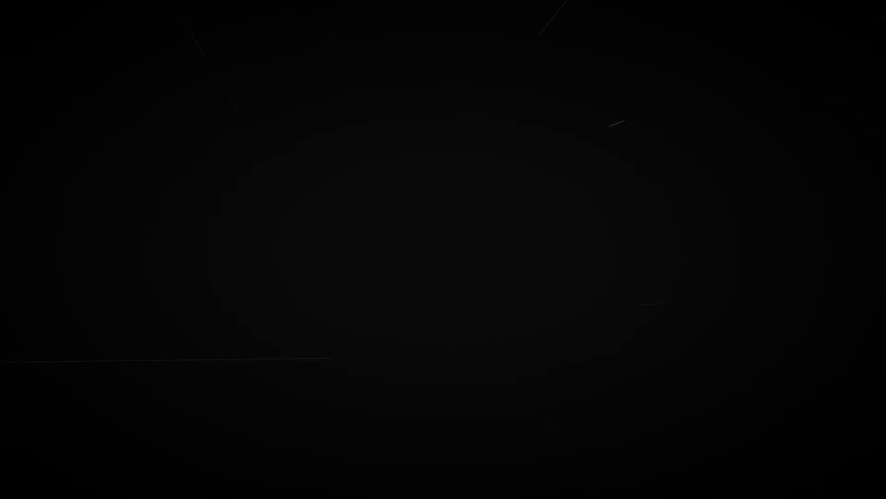